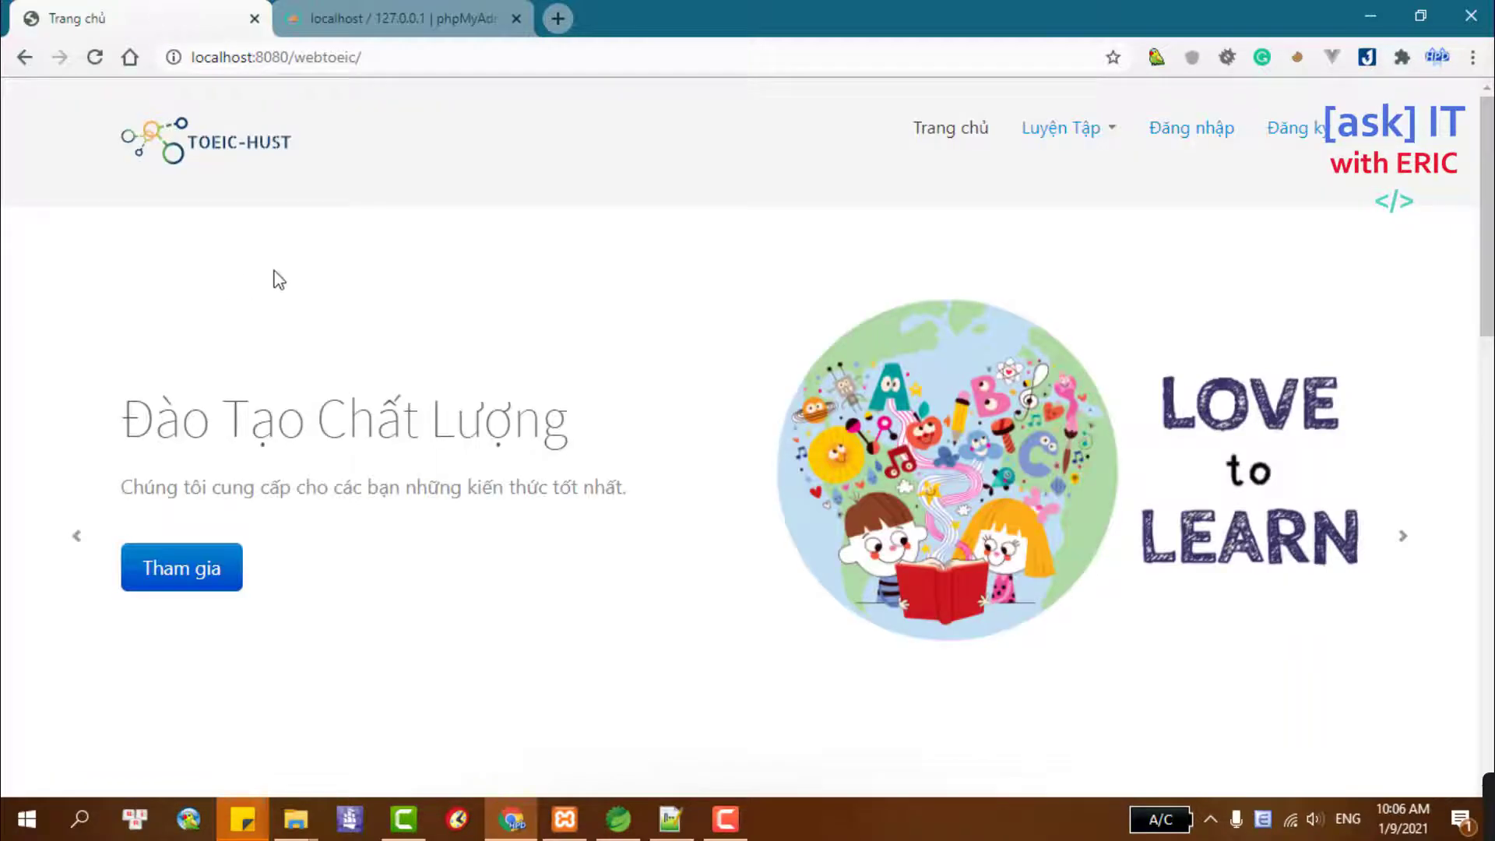
- Browse the home page, then open the listening exercise list (Bài tập phần nghe) under Tham gia
{"action": "scroll", "coordinate": [367, 249], "scroll_direction": "down", "scroll_amount": 3}
{"action": "scroll", "coordinate": [389, 281], "scroll_direction": "down", "scroll_amount": 4}
{"action": "scroll", "coordinate": [389, 280], "scroll_direction": "down", "scroll_amount": 5}
{"action": "scroll", "coordinate": [367, 341], "scroll_direction": "down", "scroll_amount": 5}
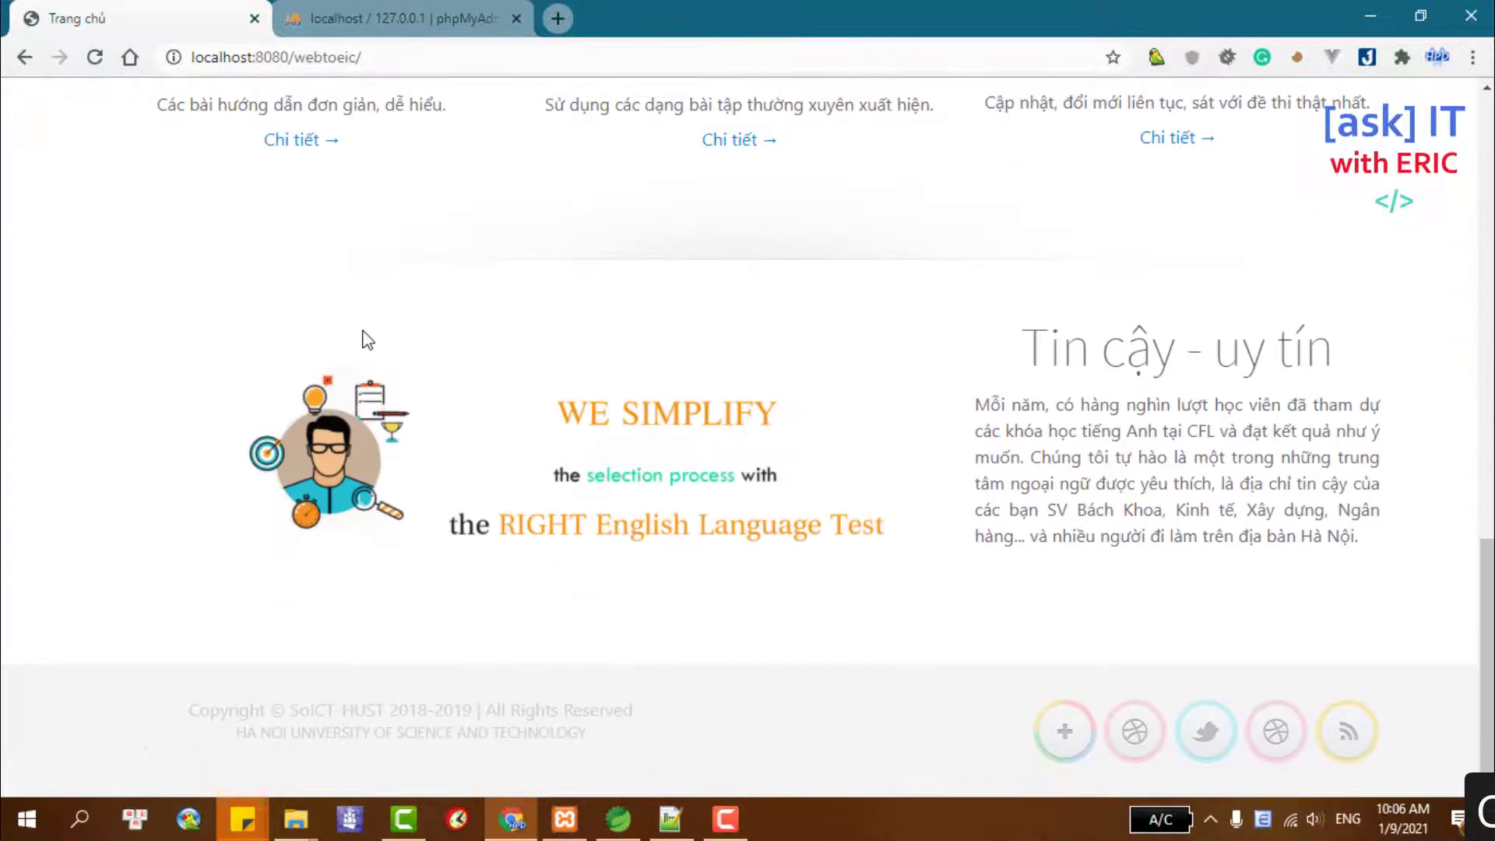
{"action": "scroll", "coordinate": [956, 520], "scroll_direction": "up", "scroll_amount": 5}
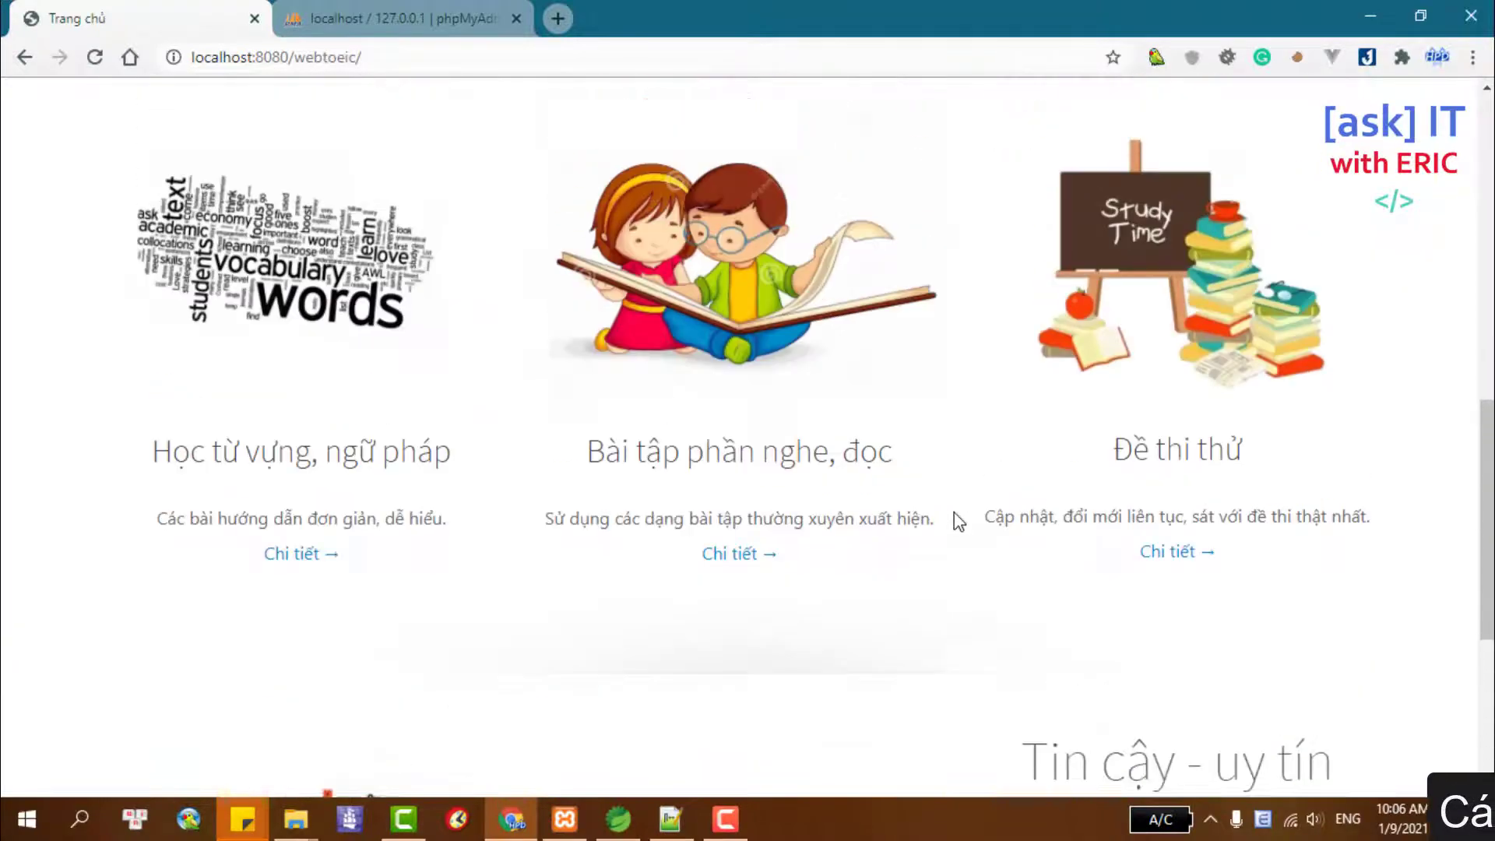
{"action": "scroll", "coordinate": [956, 520], "scroll_direction": "up", "scroll_amount": 1}
{"action": "scroll", "coordinate": [956, 513], "scroll_direction": "up", "scroll_amount": 3}
{"action": "scroll", "coordinate": [710, 452], "scroll_direction": "down", "scroll_amount": 6}
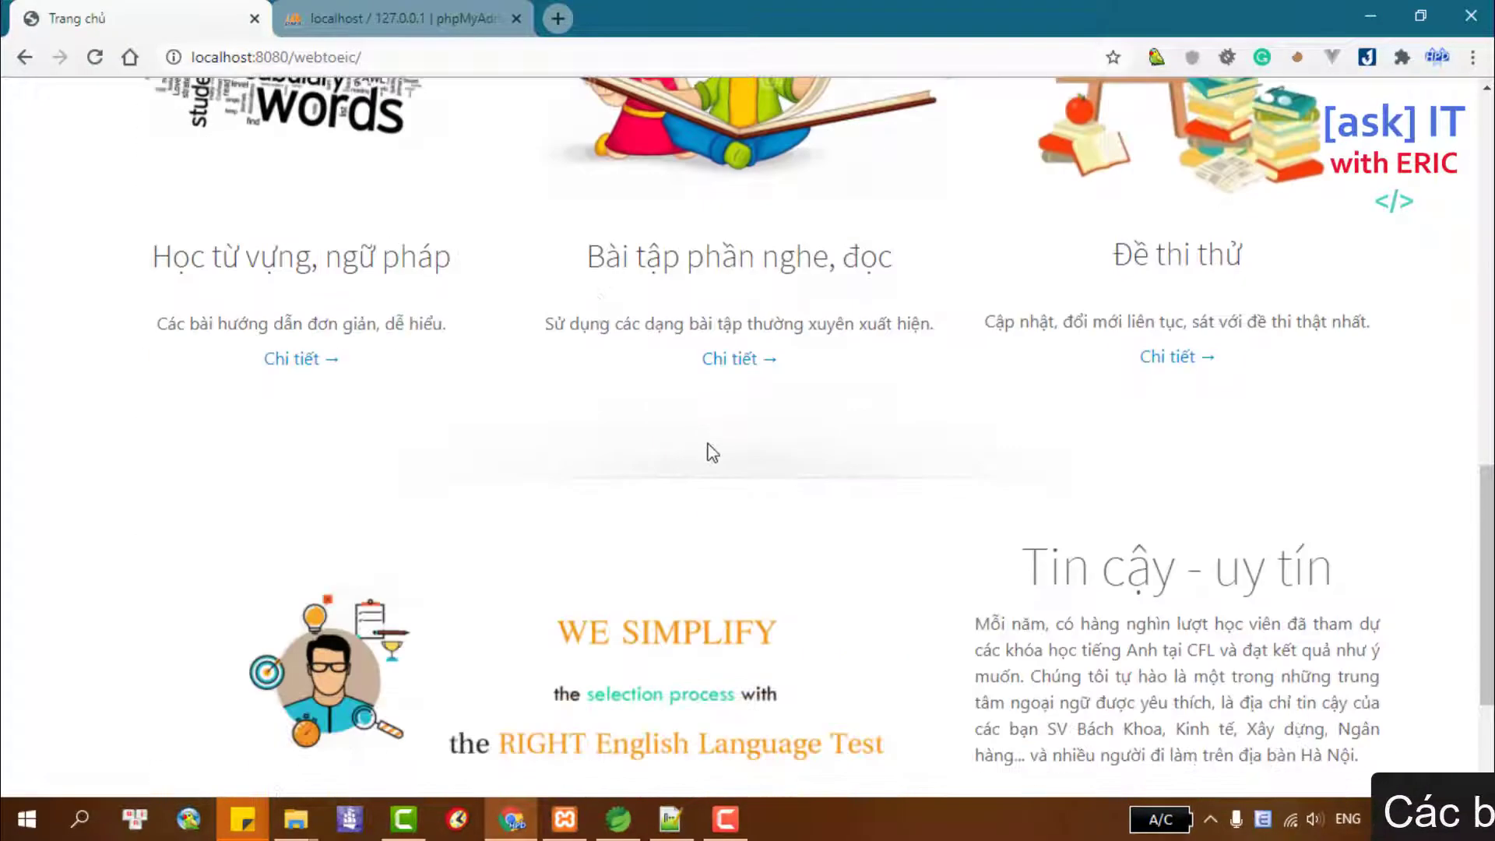
{"action": "scroll", "coordinate": [689, 318], "scroll_direction": "down", "scroll_amount": 3}
{"action": "scroll", "coordinate": [691, 320], "scroll_direction": "up", "scroll_amount": 1}
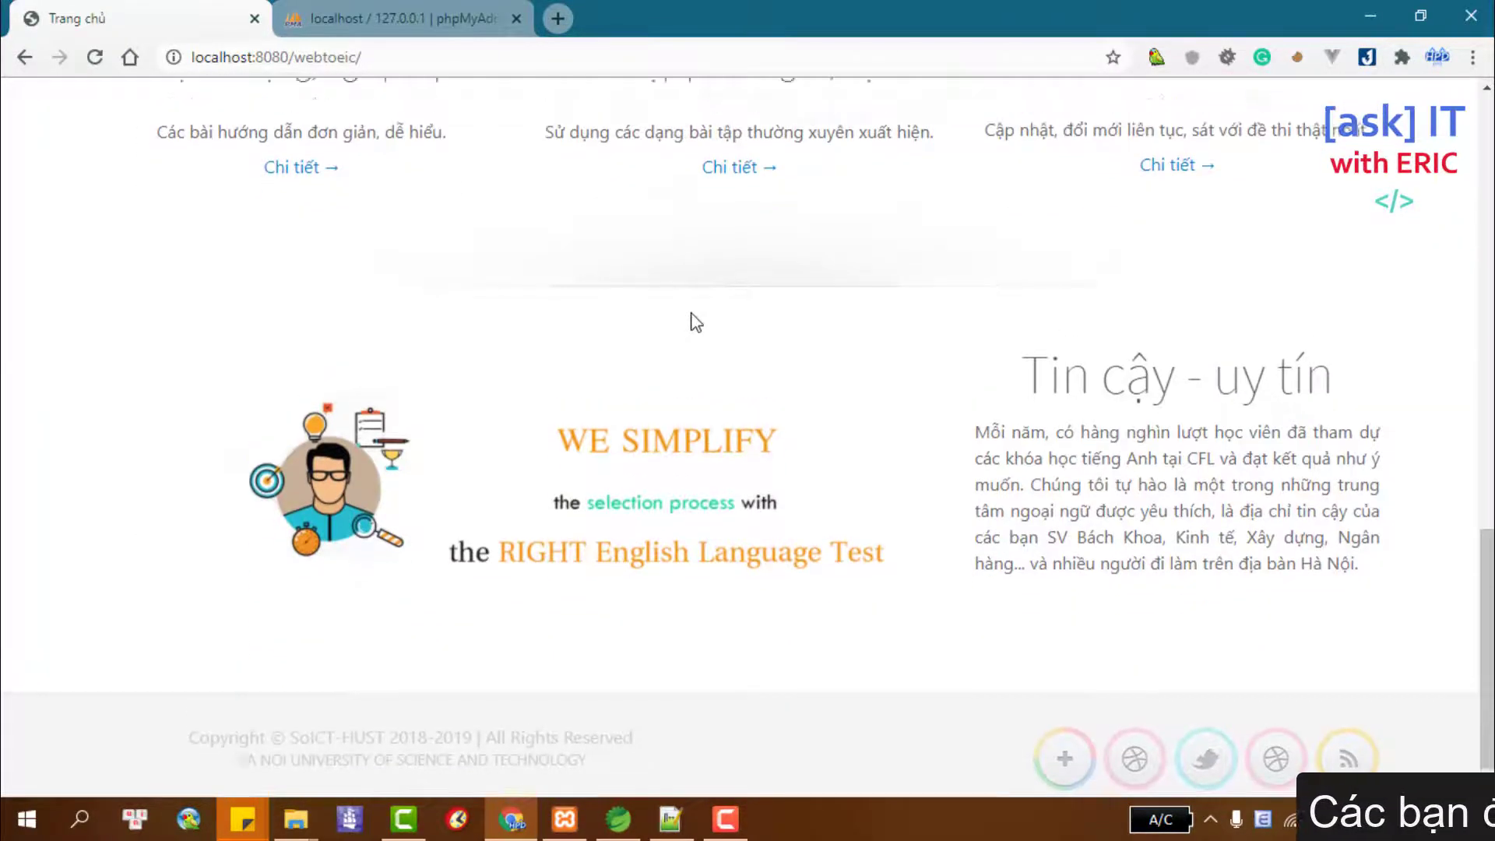
{"action": "scroll", "coordinate": [697, 321], "scroll_direction": "up", "scroll_amount": 5}
{"action": "scroll", "coordinate": [703, 322], "scroll_direction": "down", "scroll_amount": 5}
{"action": "scroll", "coordinate": [701, 324], "scroll_direction": "up", "scroll_amount": 7}
{"action": "scroll", "coordinate": [705, 325], "scroll_direction": "up", "scroll_amount": 5}
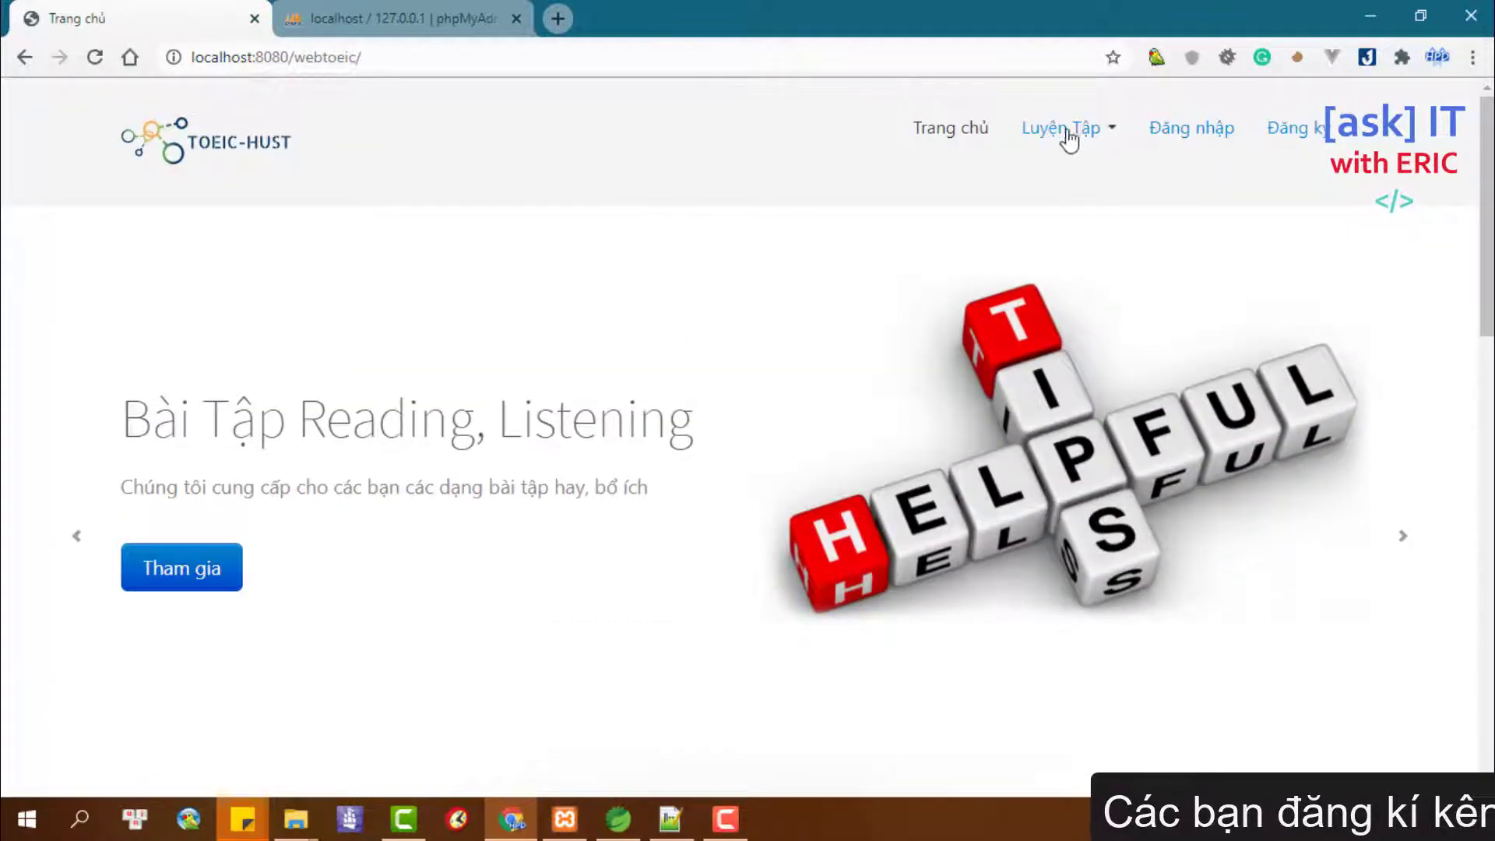
{"action": "left_click", "coordinate": [183, 572]}
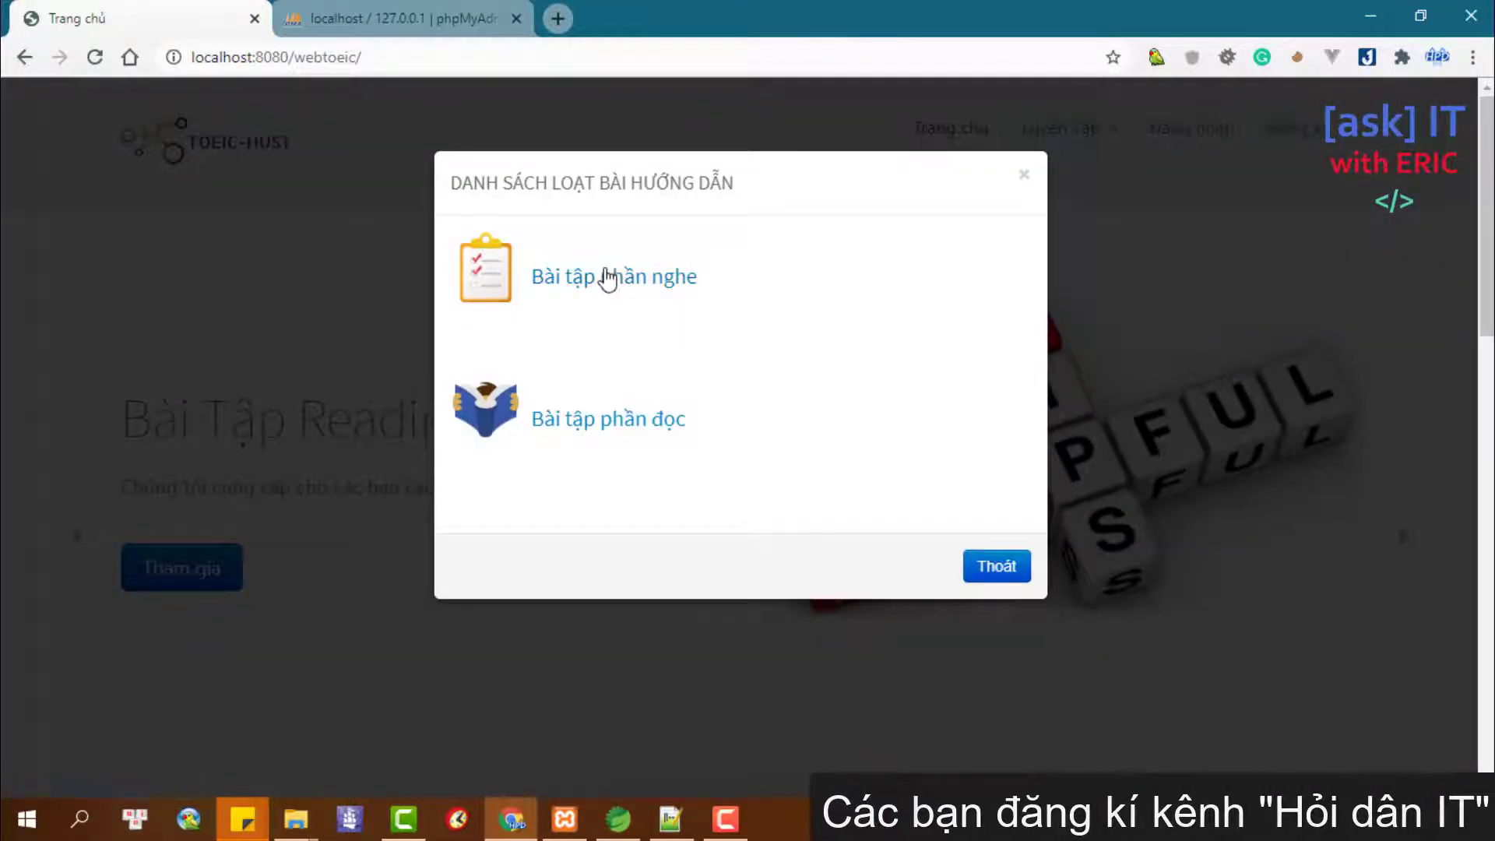
{"action": "left_click", "coordinate": [608, 279]}
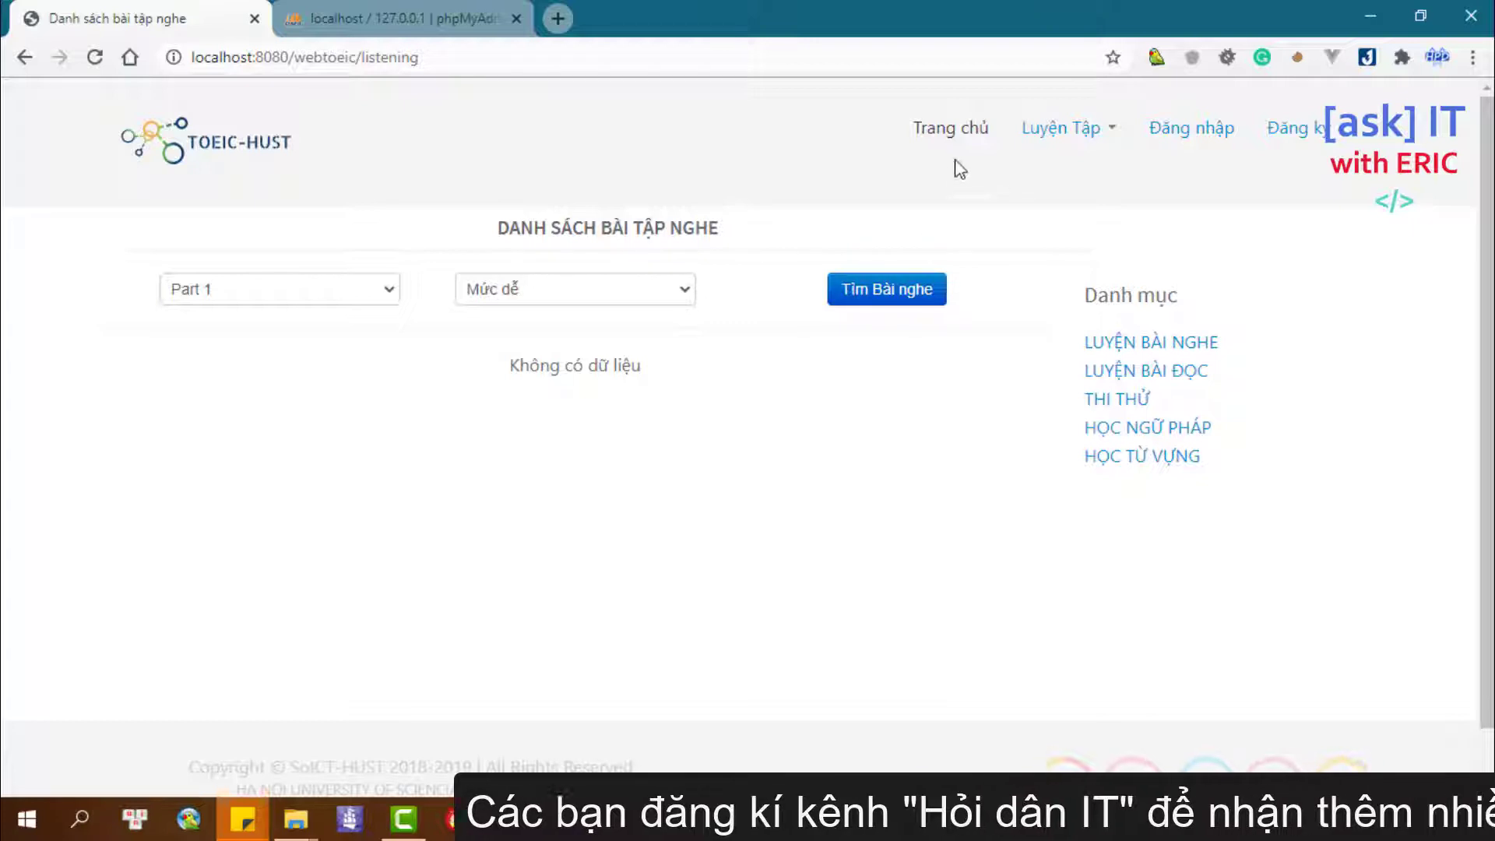
- Return home and go to the Luyện Tập > Ngữ pháp grammar lesson list
{"action": "left_click", "coordinate": [966, 139]}
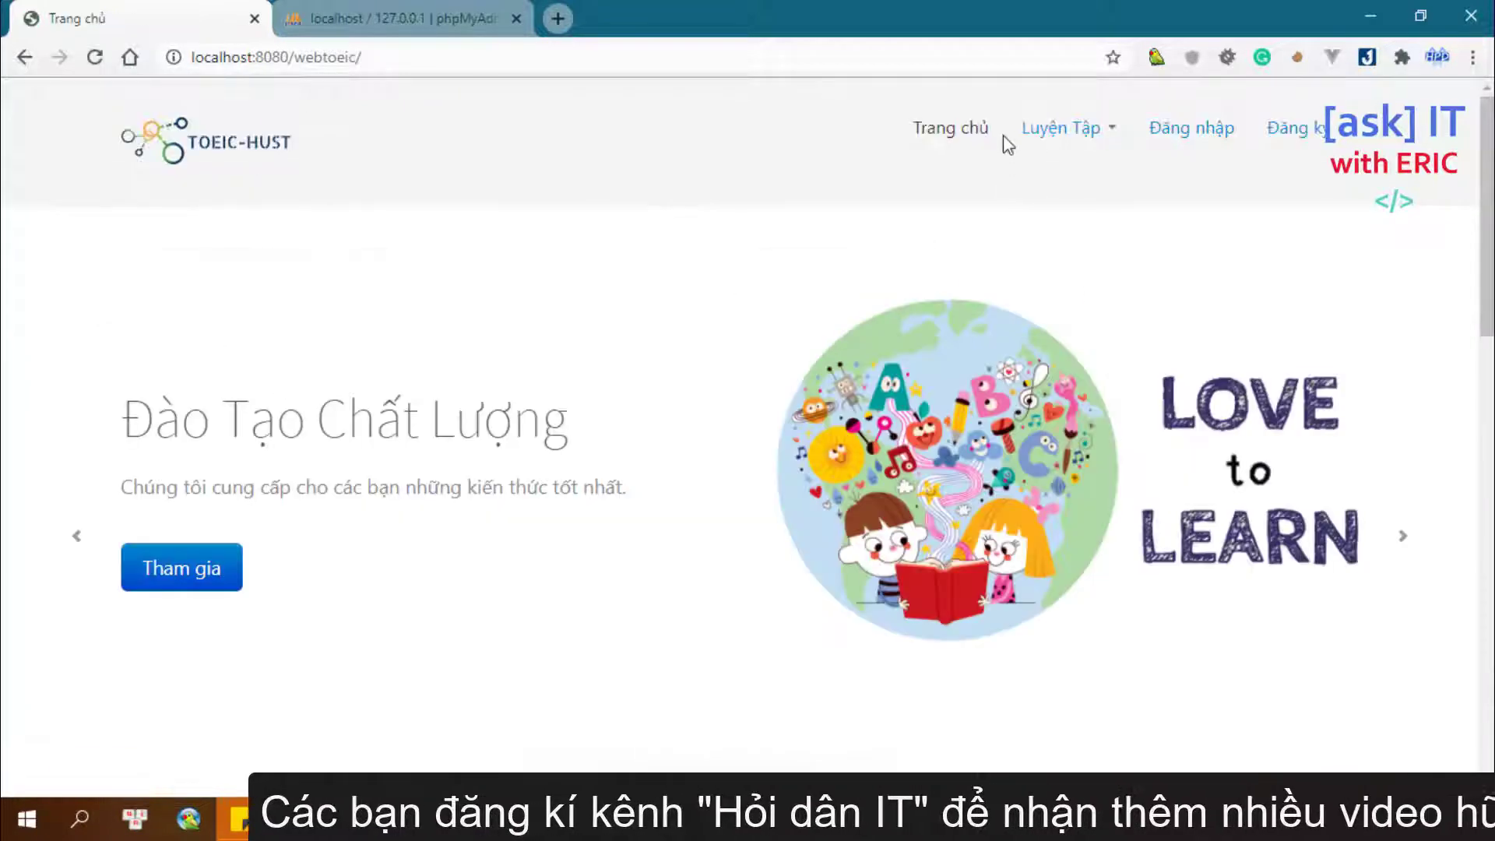
{"action": "left_click", "coordinate": [1088, 129]}
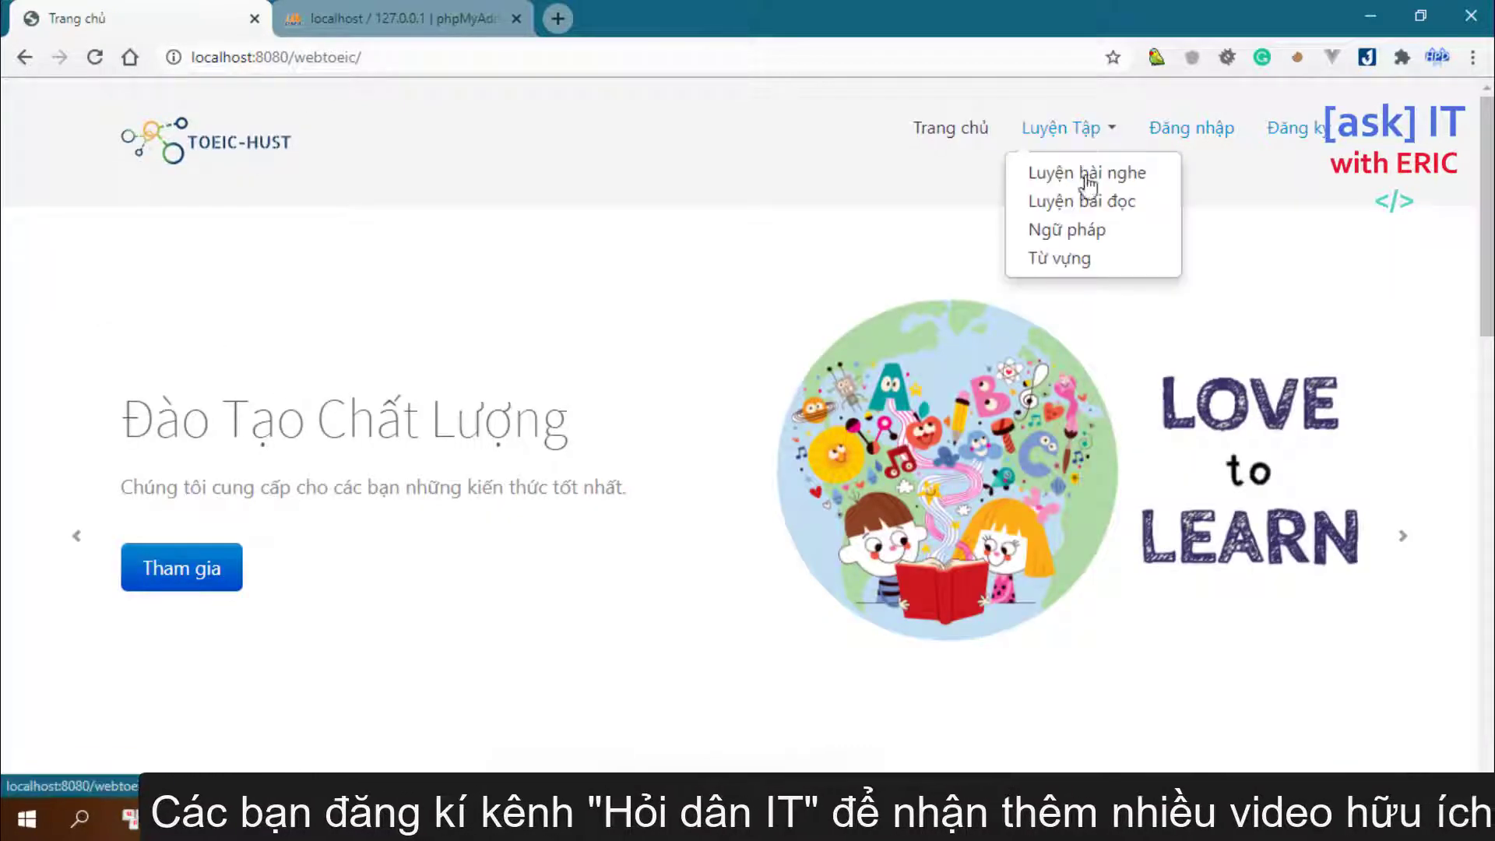
{"action": "left_click", "coordinate": [1082, 231]}
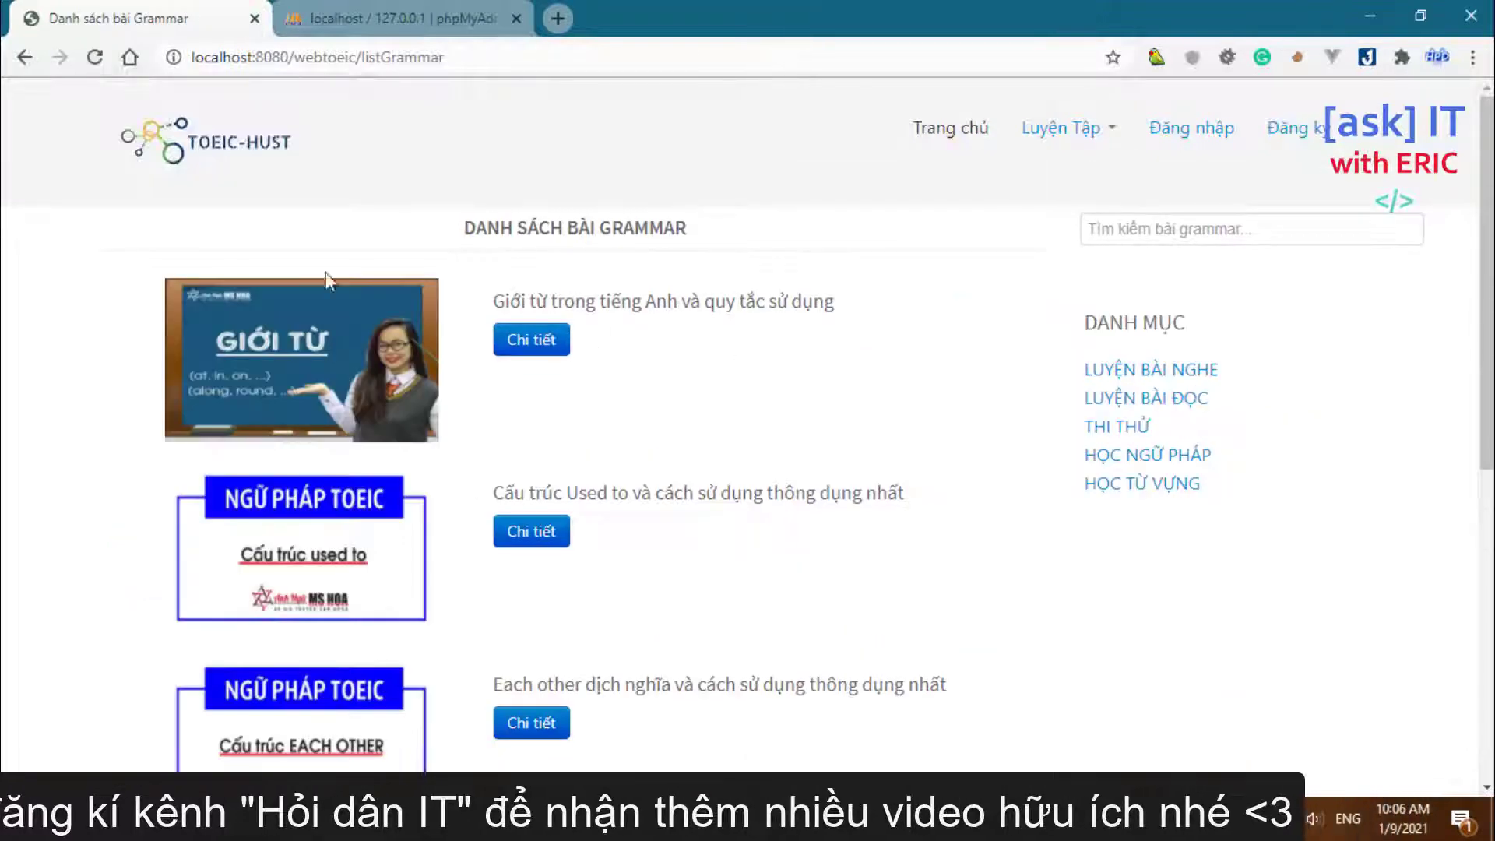
{"action": "left_click_drag", "start_coordinate": [688, 228], "coordinate": [464, 228]}
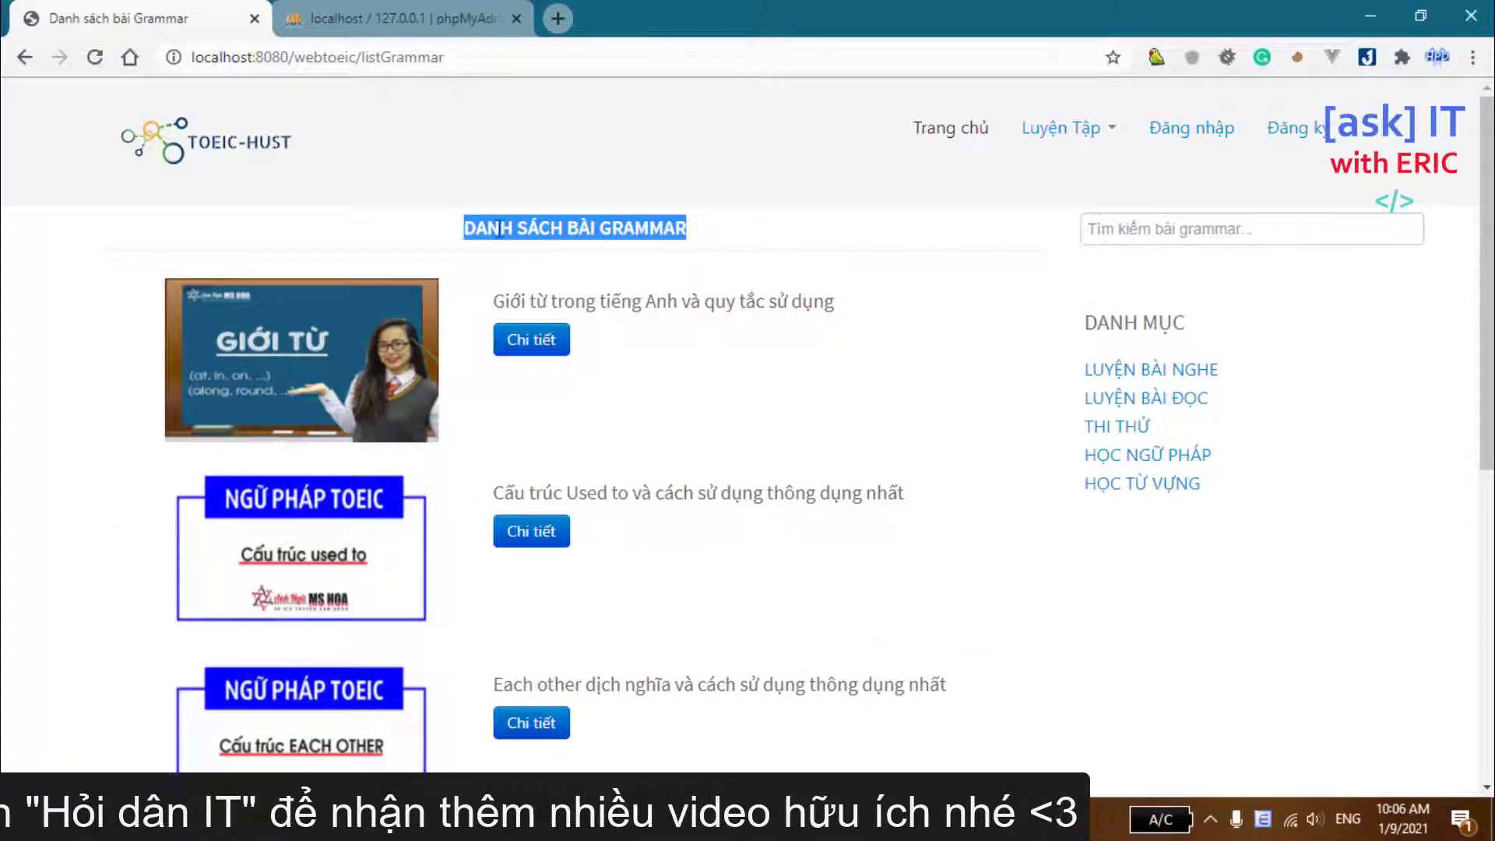
{"action": "scroll", "coordinate": [499, 230], "scroll_direction": "down", "scroll_amount": 1}
{"action": "scroll", "coordinate": [774, 381], "scroll_direction": "down", "scroll_amount": 4}
{"action": "scroll", "coordinate": [773, 382], "scroll_direction": "down", "scroll_amount": 3}
{"action": "scroll", "coordinate": [773, 382], "scroll_direction": "up", "scroll_amount": 5}
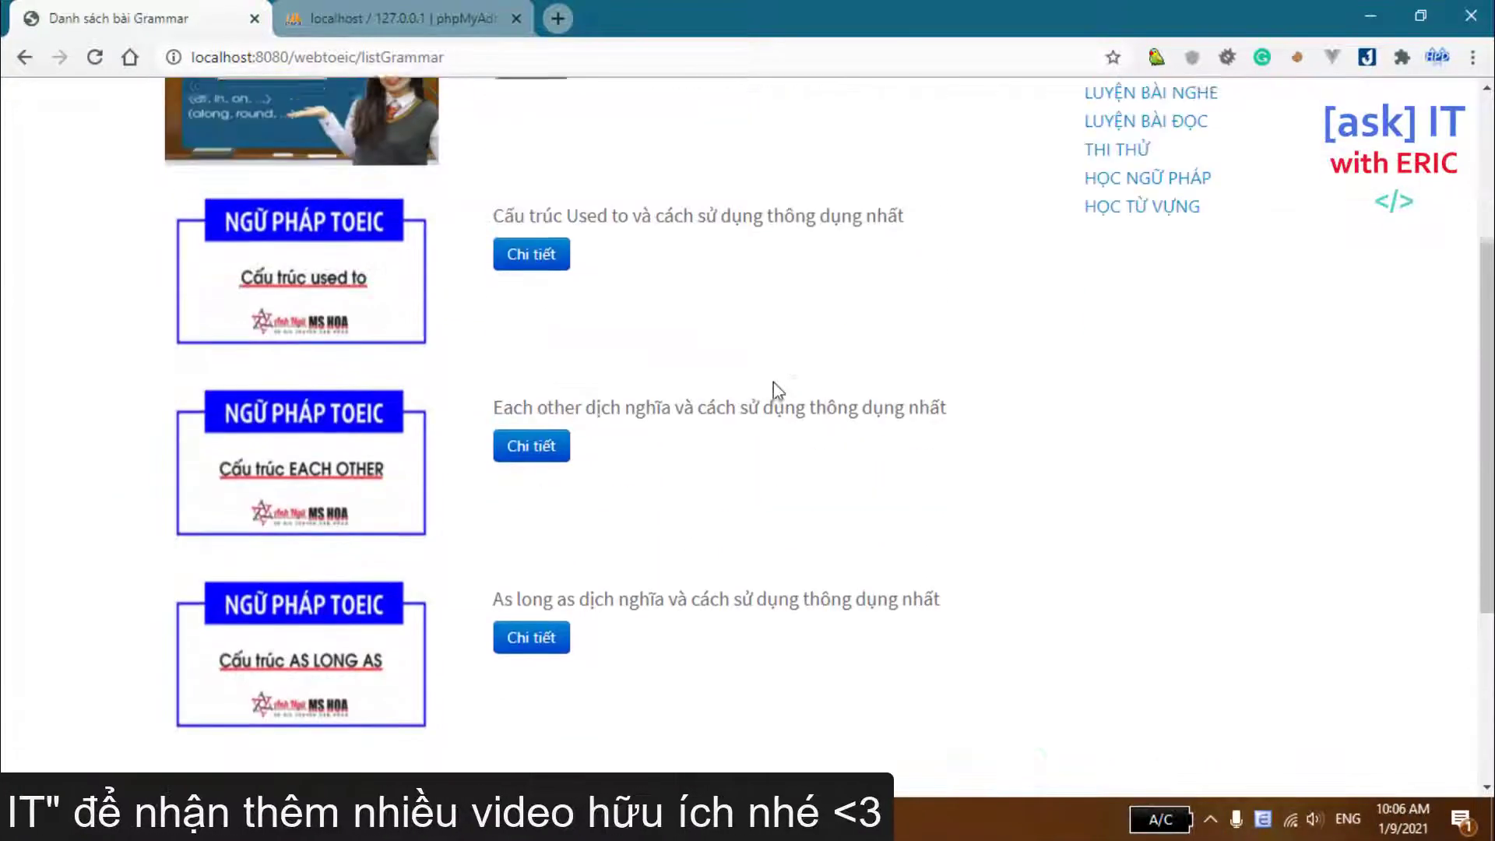
{"action": "scroll", "coordinate": [773, 381], "scroll_direction": "up", "scroll_amount": 3}
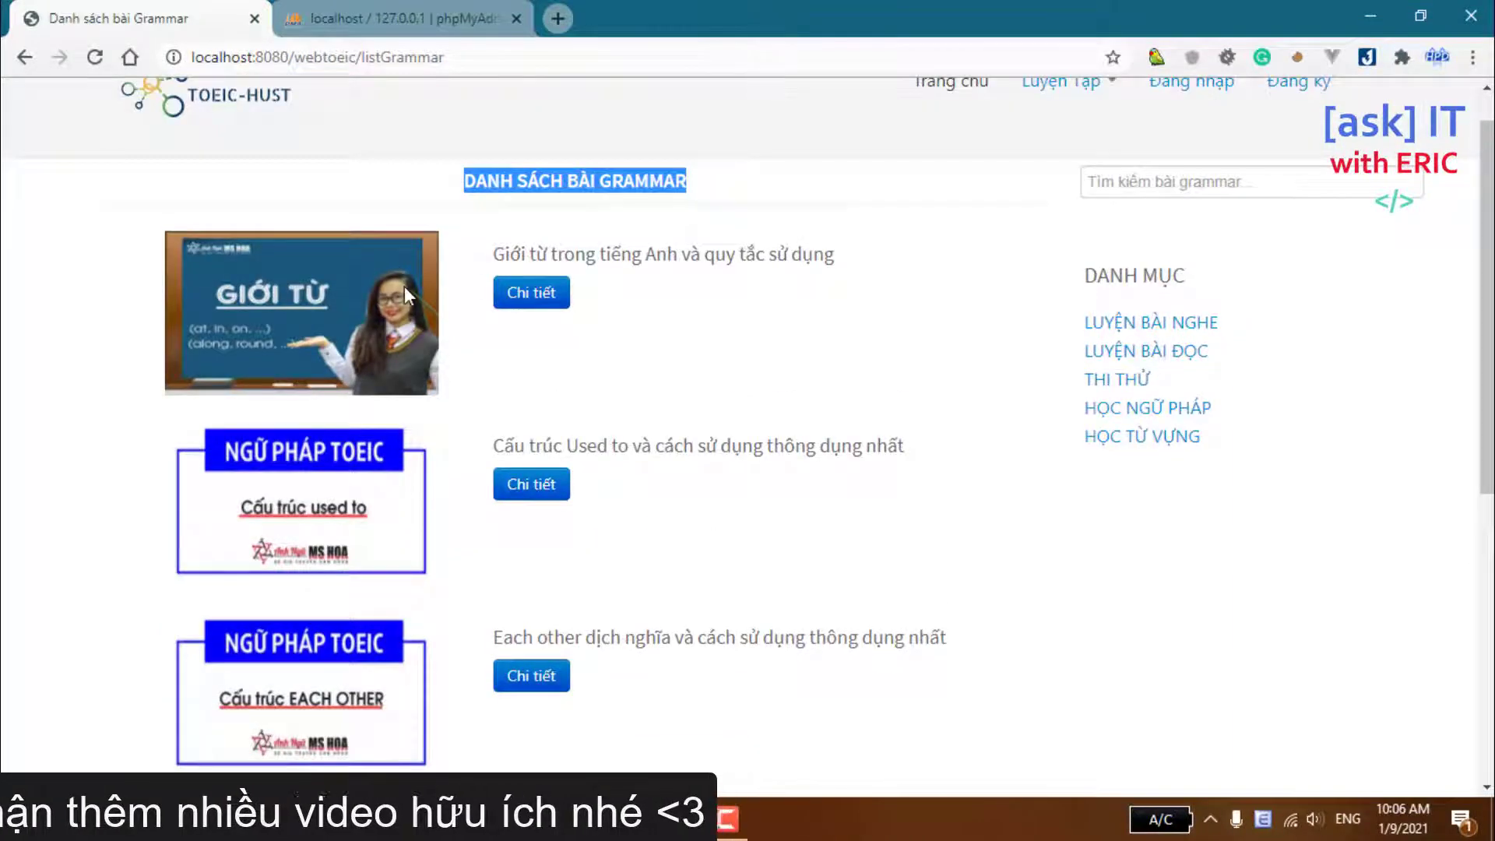
- Open the first lesson, 'Giới từ trong tiếng Anh và quy tắc sử dụng', and read through it
{"action": "left_click", "coordinate": [533, 293]}
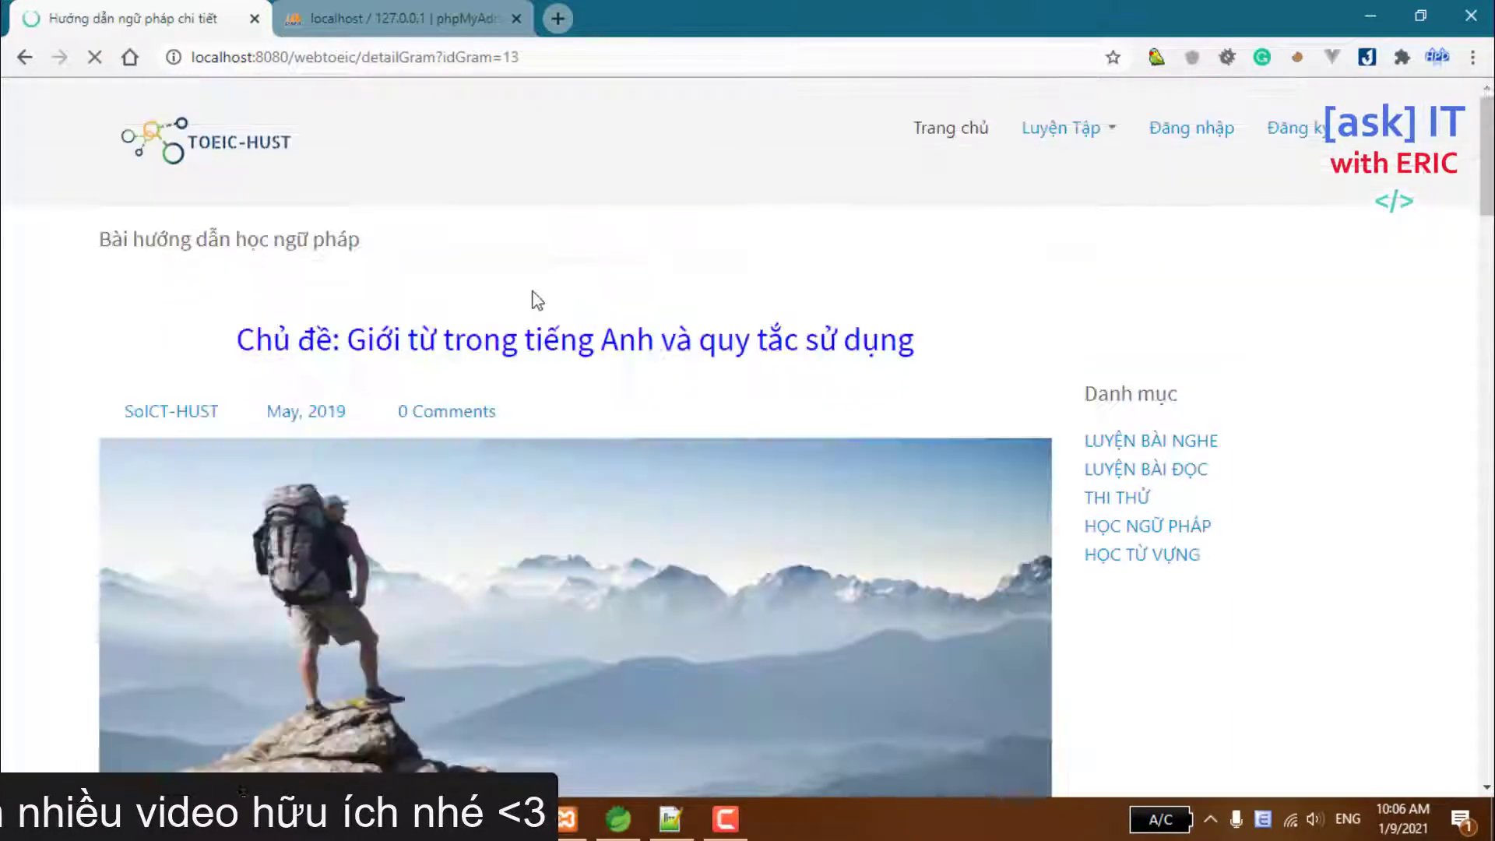
{"action": "scroll", "coordinate": [594, 284], "scroll_direction": "down", "scroll_amount": 5}
{"action": "scroll", "coordinate": [601, 307], "scroll_direction": "down", "scroll_amount": 8}
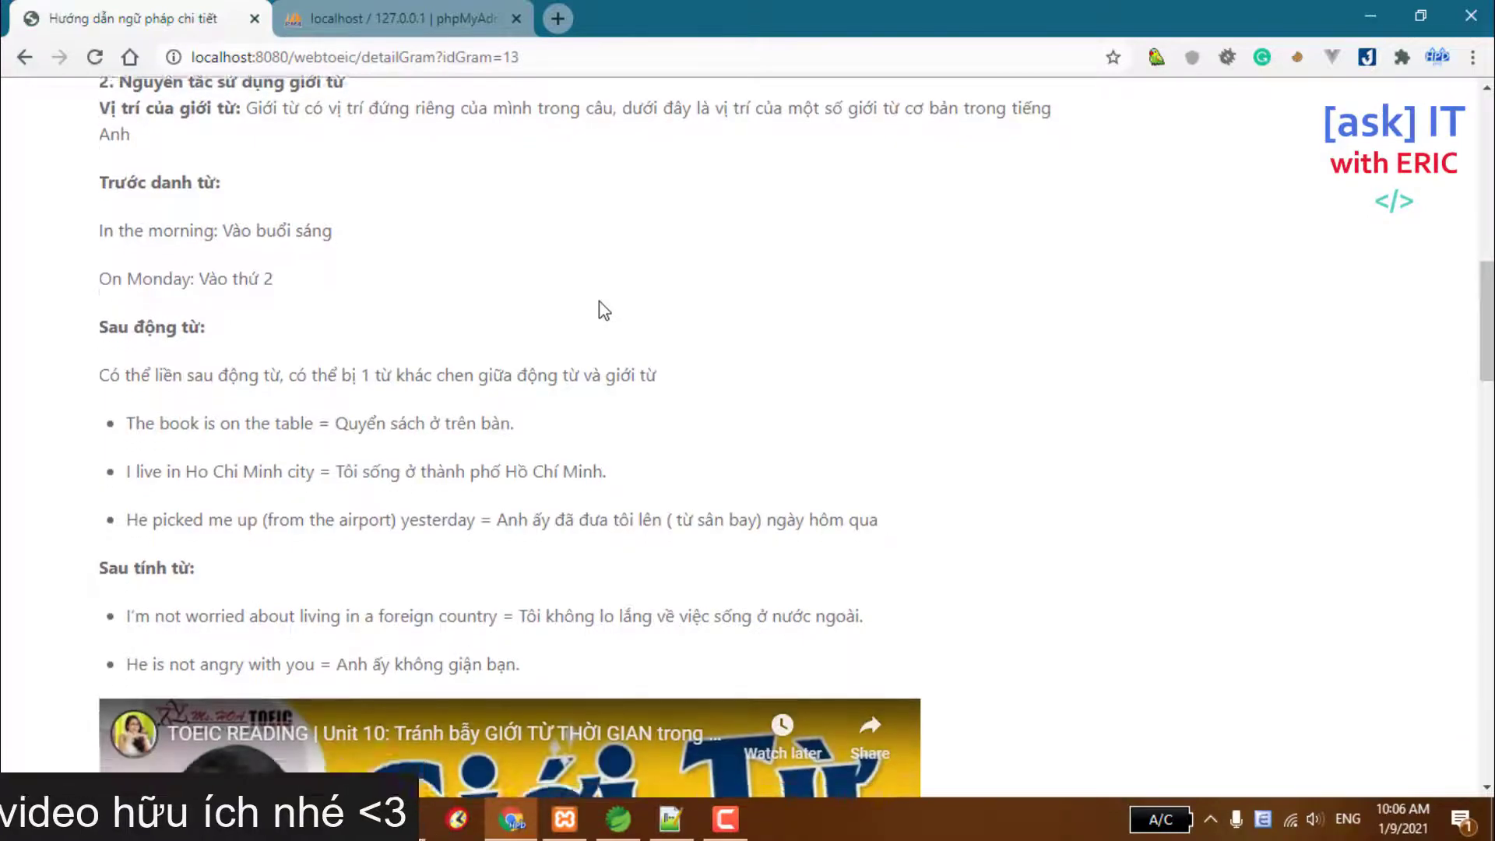
{"action": "scroll", "coordinate": [600, 307], "scroll_direction": "down", "scroll_amount": 6}
{"action": "scroll", "coordinate": [537, 312], "scroll_direction": "down", "scroll_amount": 5}
{"action": "scroll", "coordinate": [537, 312], "scroll_direction": "up", "scroll_amount": 5}
{"action": "scroll", "coordinate": [533, 327], "scroll_direction": "down", "scroll_amount": 4}
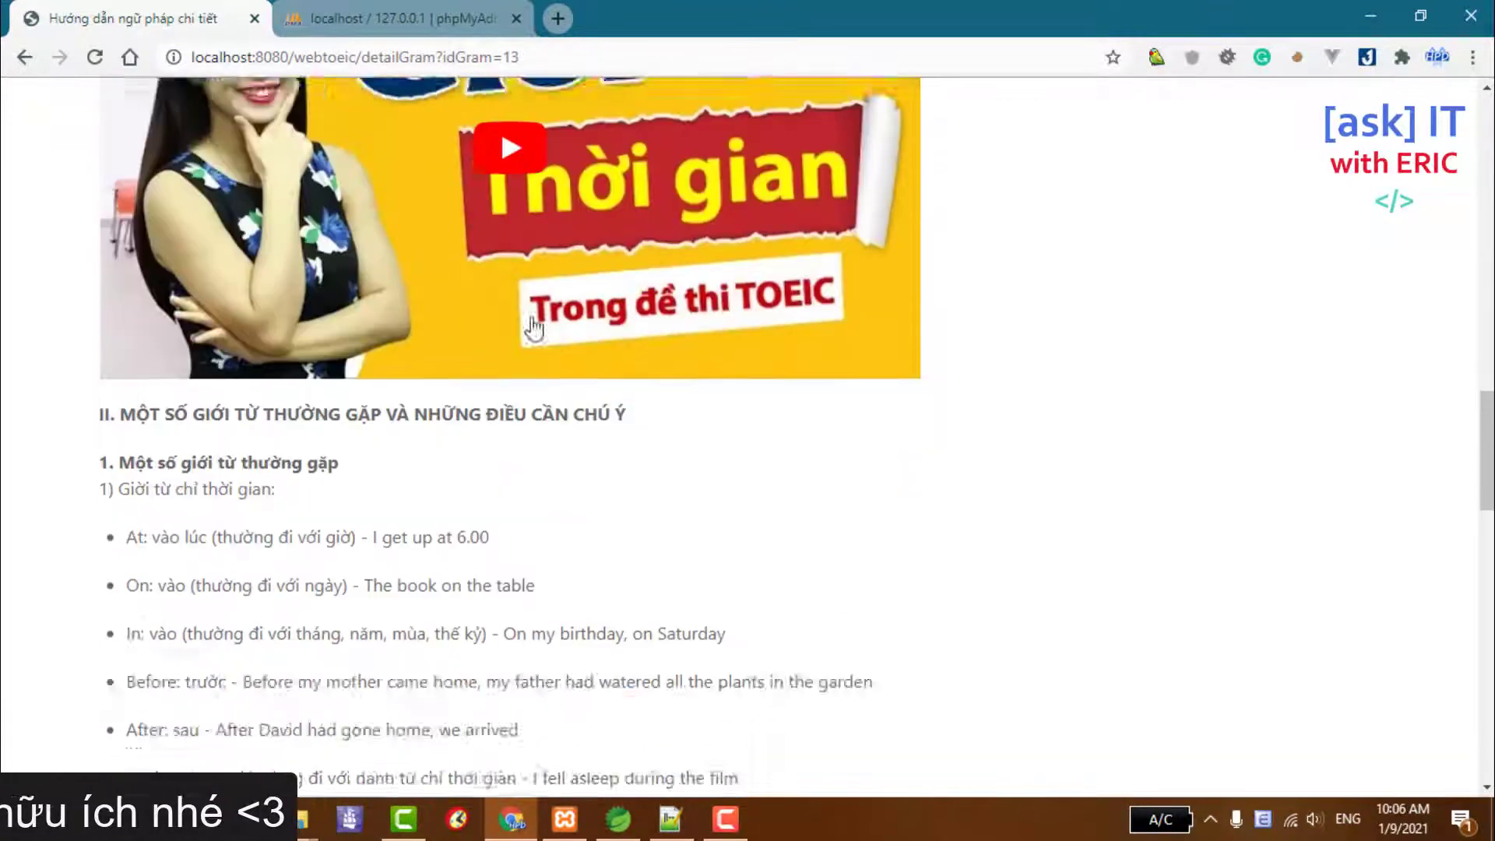
{"action": "scroll", "coordinate": [533, 327], "scroll_direction": "down", "scroll_amount": 8}
{"action": "scroll", "coordinate": [498, 324], "scroll_direction": "down", "scroll_amount": 7}
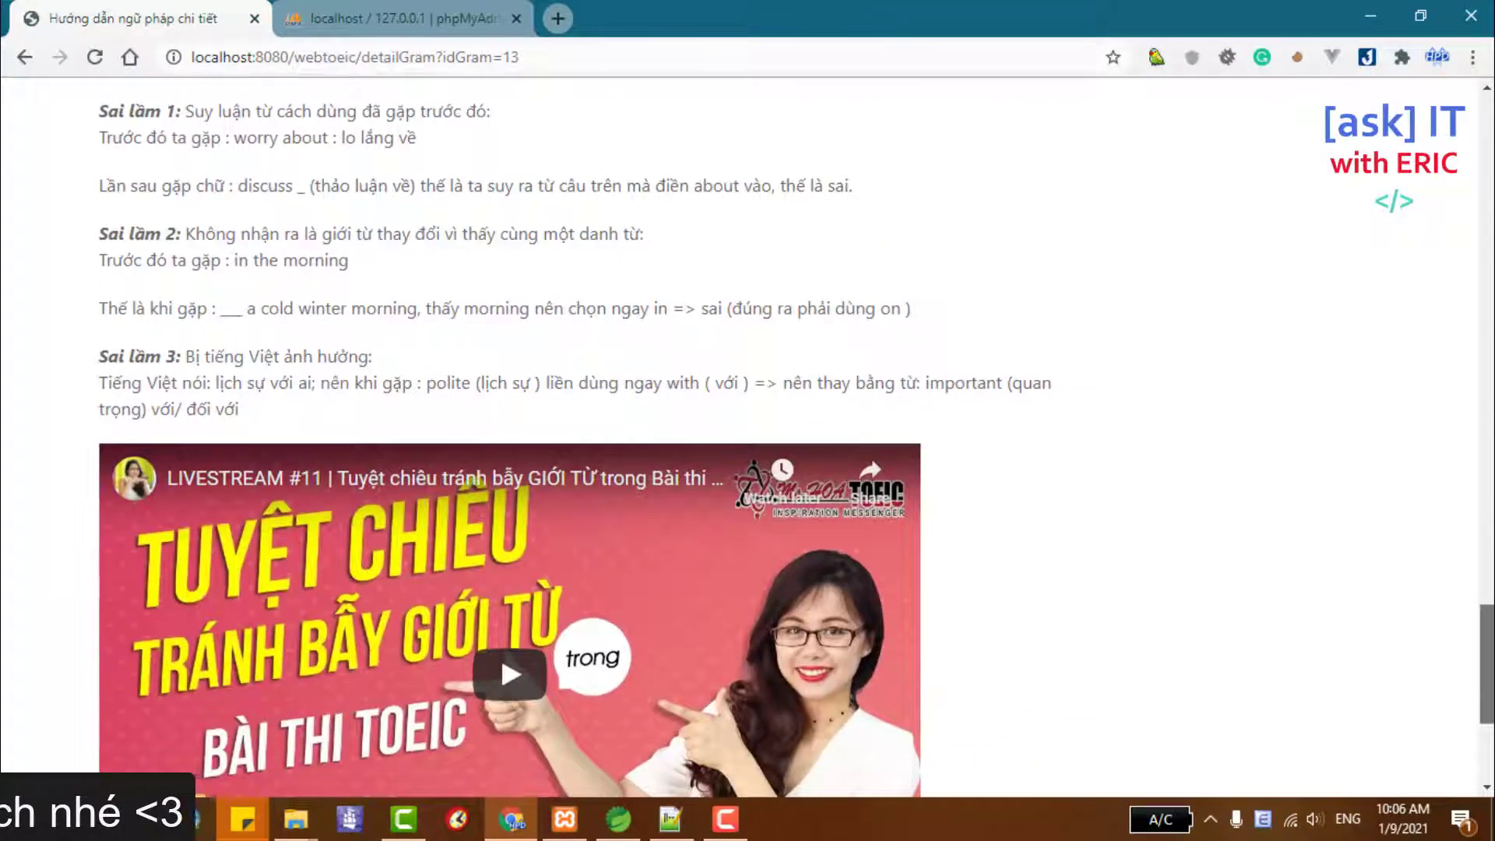
{"action": "mouse_move", "coordinate": [1482, 667]}
{"action": "left_mouse_down"}
{"action": "mouse_move", "coordinate": [1482, 721]}
{"action": "mouse_move", "coordinate": [1482, 117]}
{"action": "left_mouse_up"}
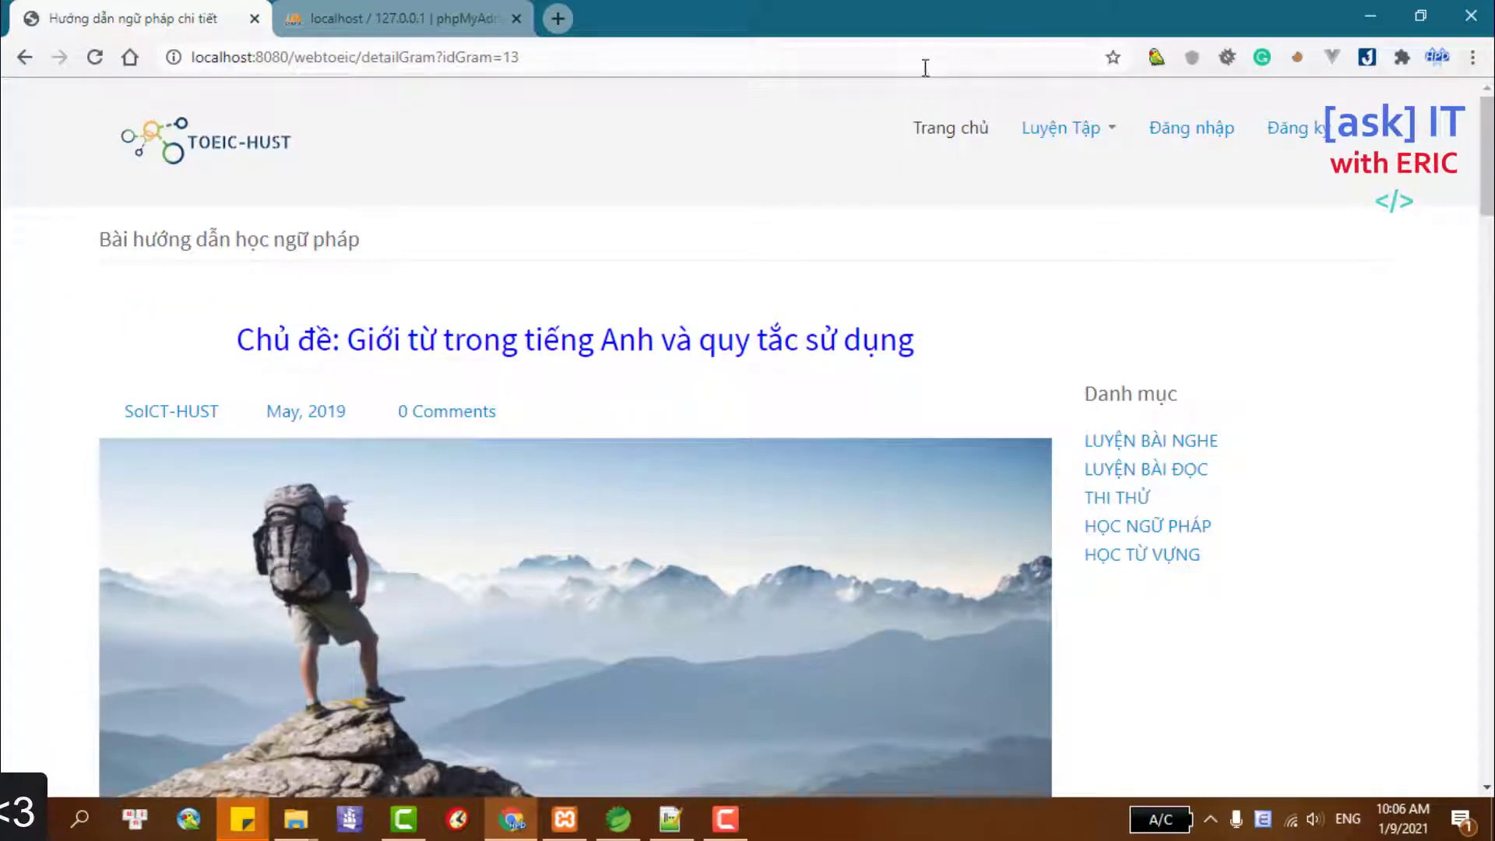
{"action": "left_click", "coordinate": [1060, 140]}
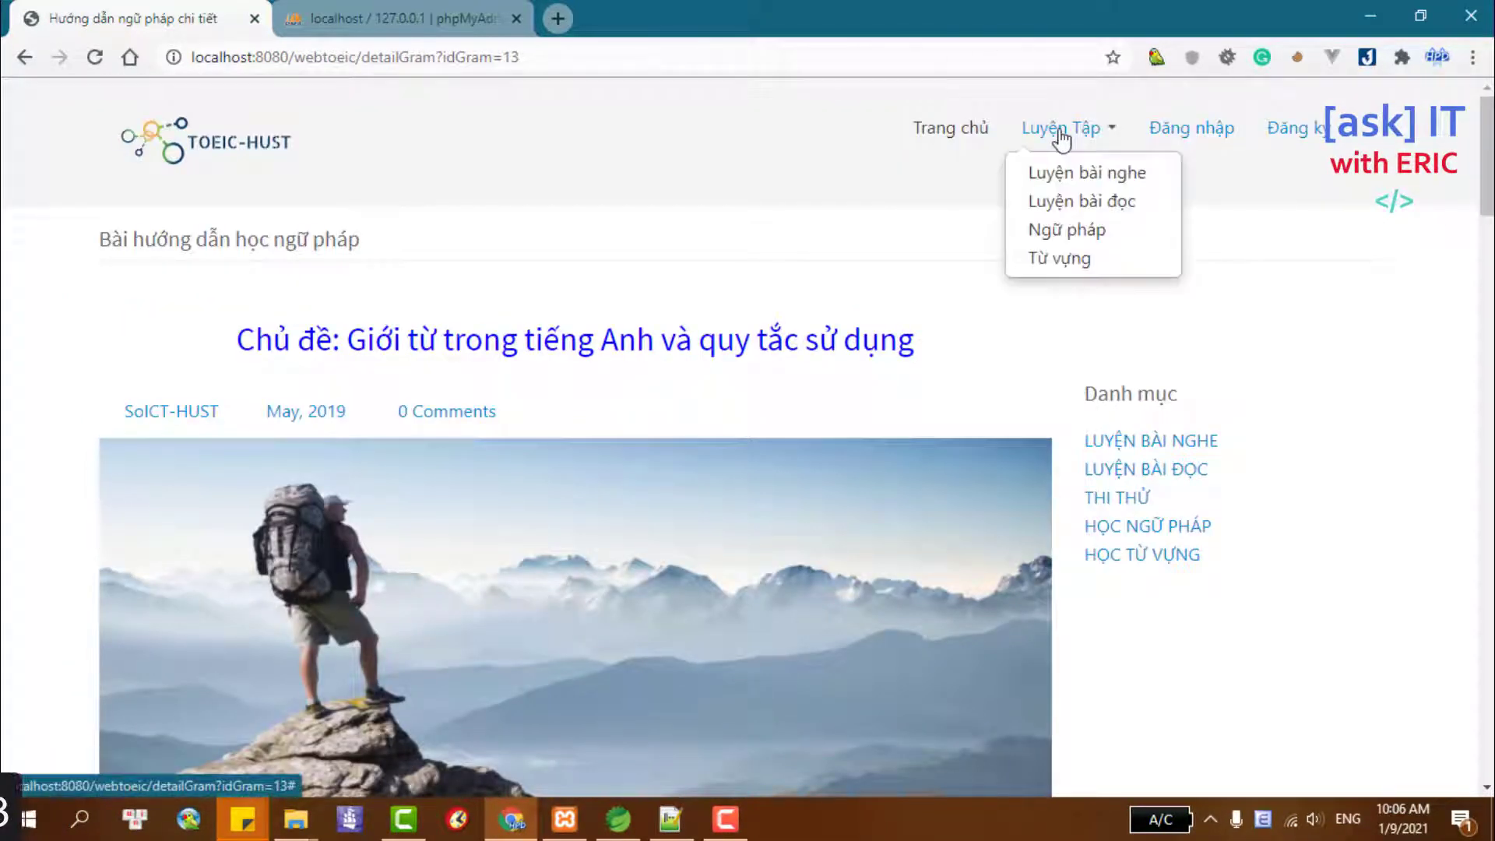
- Open 'Lesson 1 - Business planning' from the Từ vựng lesson list
{"action": "left_click", "coordinate": [1068, 264]}
{"action": "left_click", "coordinate": [542, 343]}
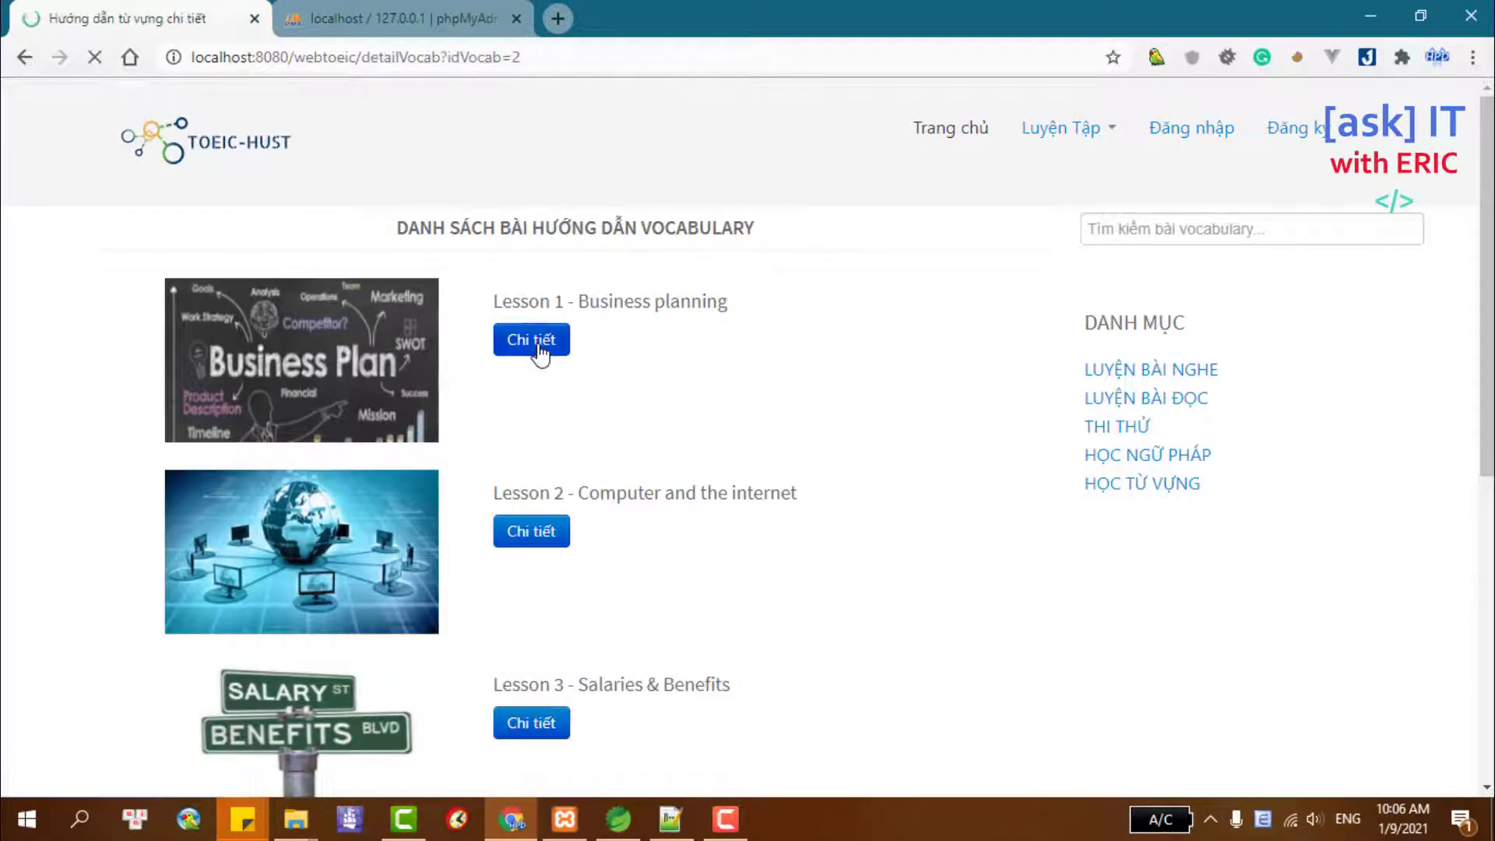
{"action": "scroll", "coordinate": [575, 354], "scroll_direction": "down", "scroll_amount": 8}
{"action": "scroll", "coordinate": [575, 354], "scroll_direction": "down", "scroll_amount": 3}
- Play the first word's pronunciation audio and scroll through the lesson's ten words
{"action": "left_click", "coordinate": [456, 216]}
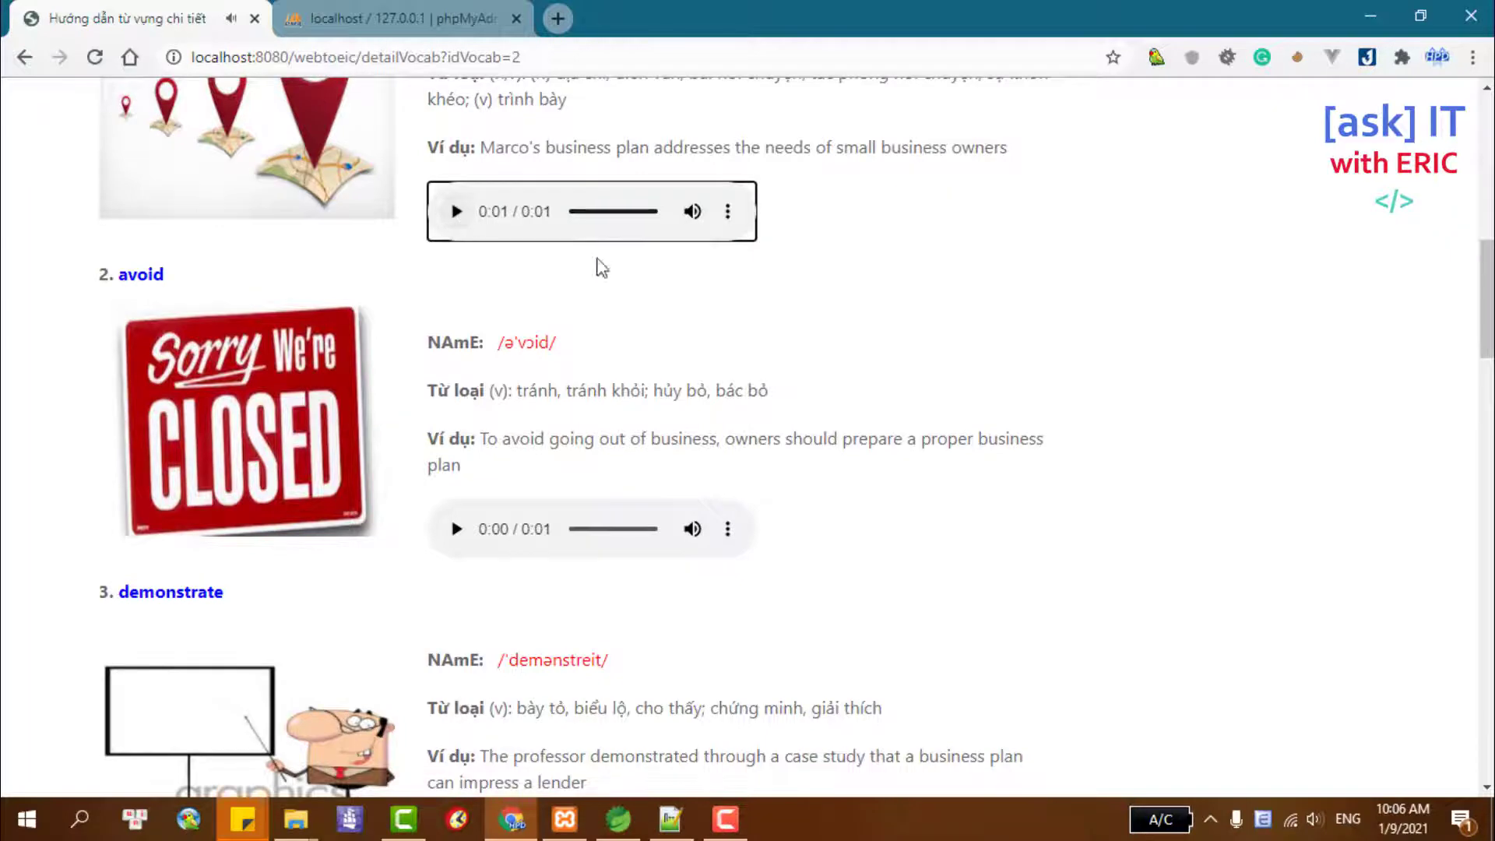
{"action": "scroll", "coordinate": [601, 268], "scroll_direction": "up", "scroll_amount": 2}
{"action": "scroll", "coordinate": [571, 244], "scroll_direction": "down", "scroll_amount": 6}
{"action": "scroll", "coordinate": [588, 264], "scroll_direction": "down", "scroll_amount": 8}
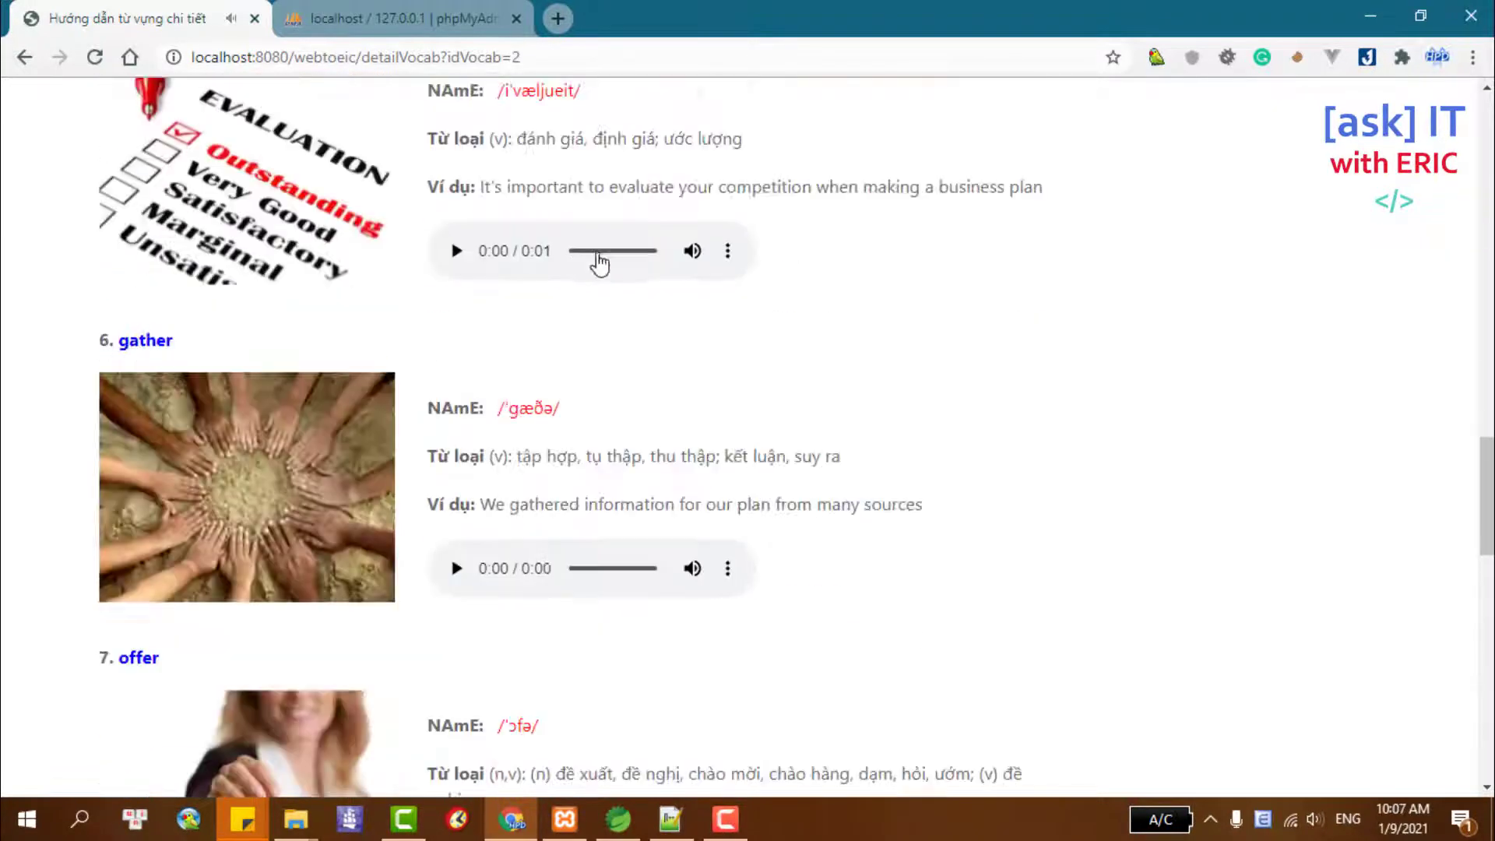
{"action": "scroll", "coordinate": [599, 265], "scroll_direction": "down", "scroll_amount": 7}
{"action": "scroll", "coordinate": [960, 343], "scroll_direction": "down", "scroll_amount": 6}
{"action": "scroll", "coordinate": [1467, 574], "scroll_direction": "down", "scroll_amount": 3}
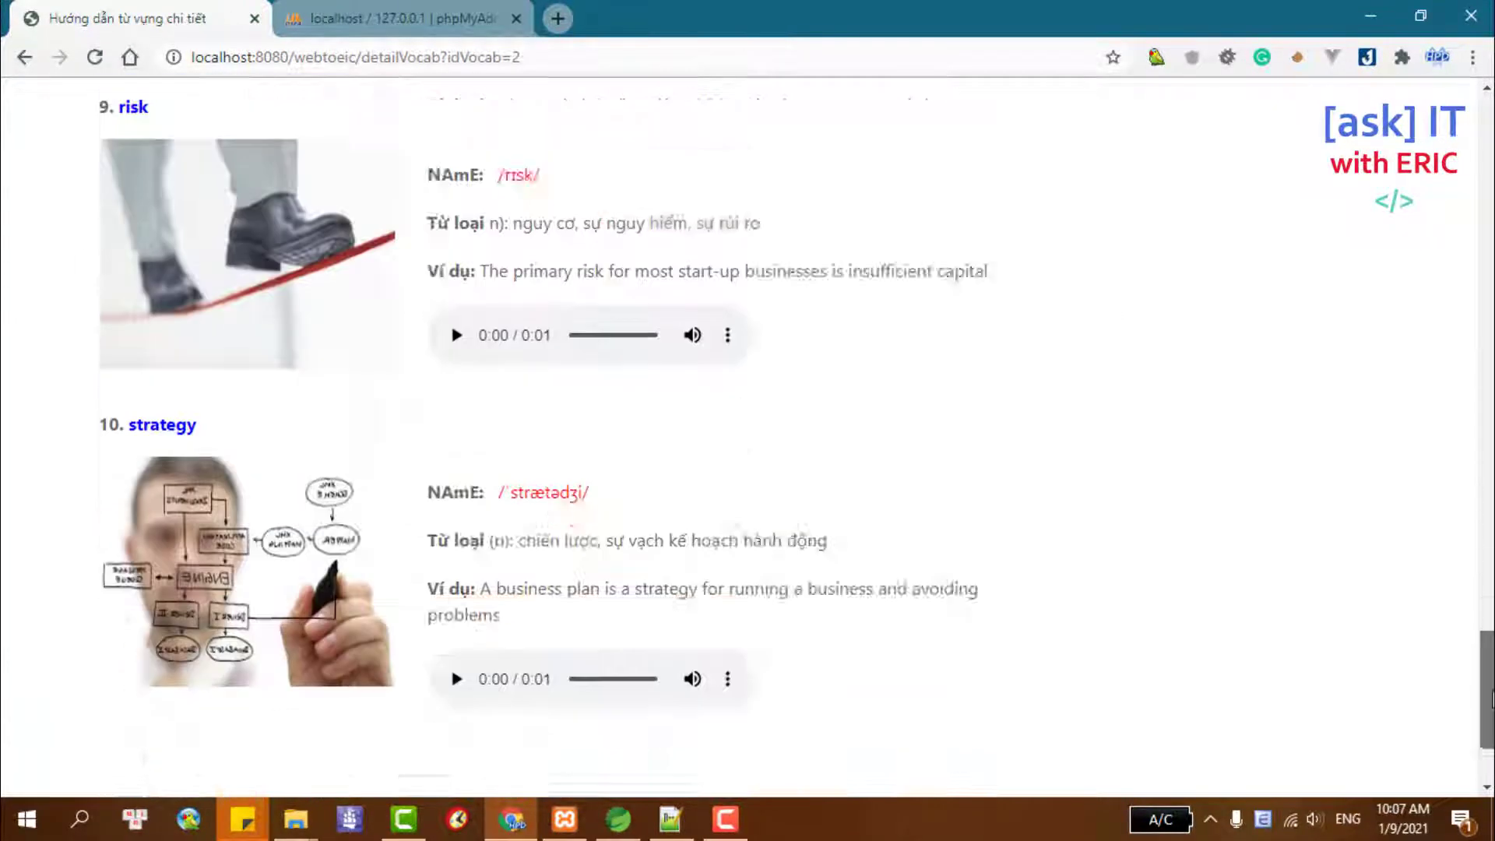
{"action": "scroll", "coordinate": [1467, 574], "scroll_direction": "down", "scroll_amount": 4}
{"action": "scroll", "coordinate": [1467, 574], "scroll_direction": "up", "scroll_amount": 15}
{"action": "scroll", "coordinate": [1466, 573], "scroll_direction": "up", "scroll_amount": 10}
{"action": "scroll", "coordinate": [748, 436], "scroll_direction": "up", "scroll_amount": 1}
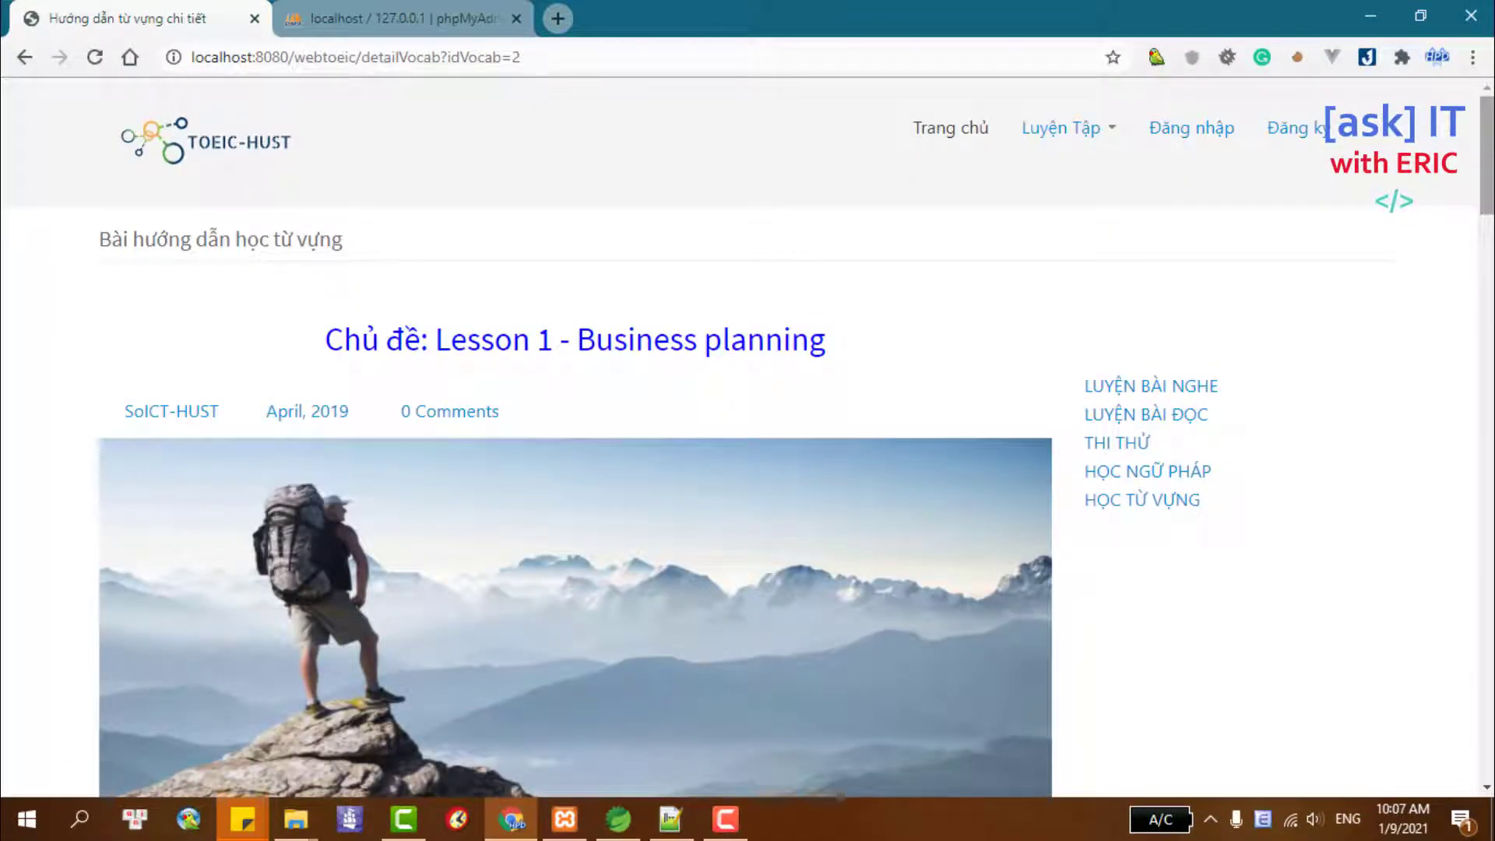
- Open the Đăng nhập page and autofill the saved admin e-mail and password
{"action": "left_click", "coordinate": [1179, 134]}
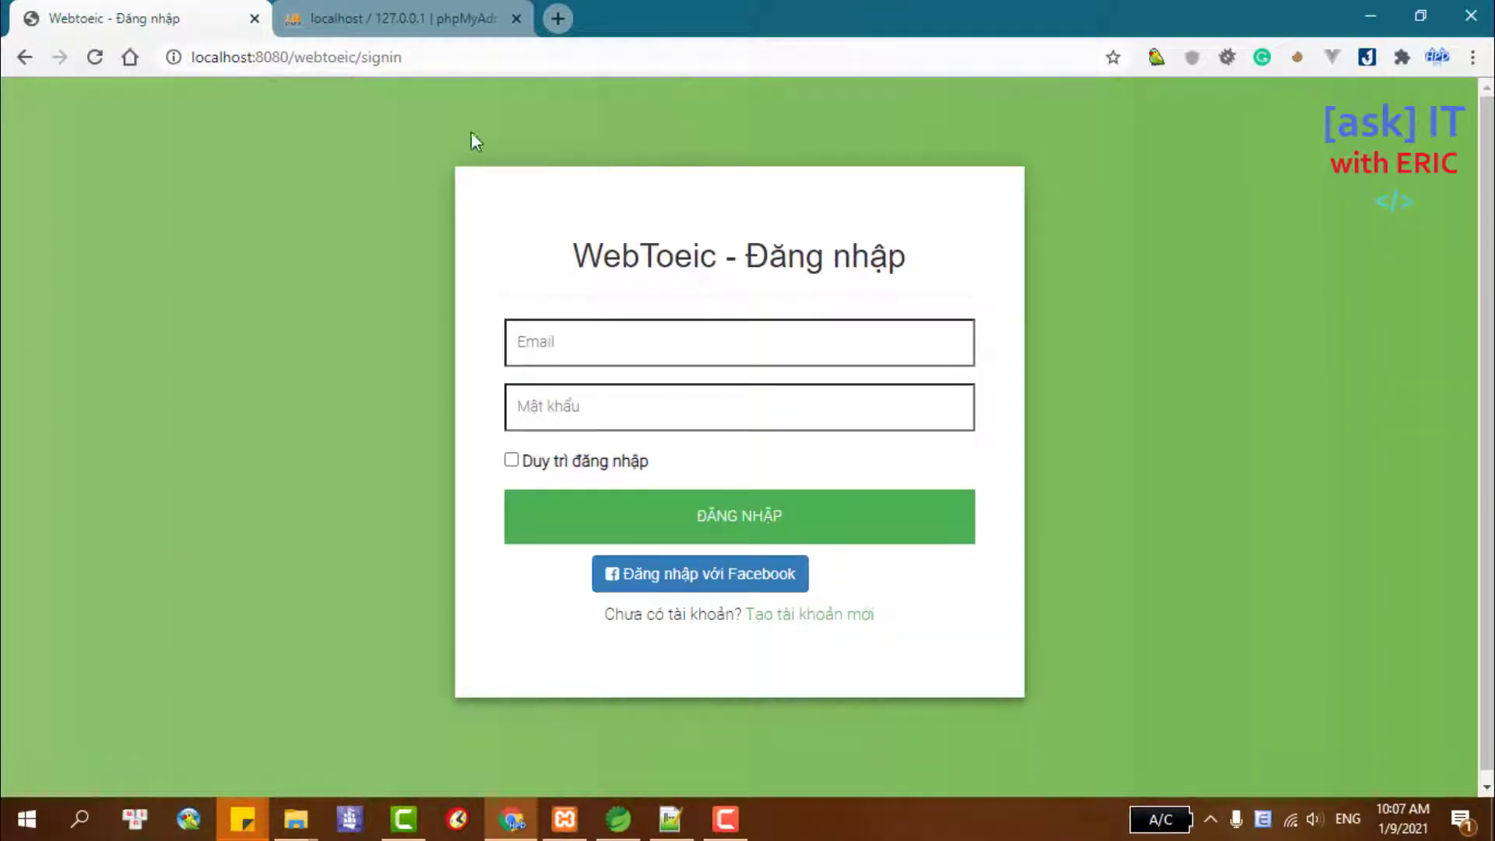
{"action": "left_click", "coordinate": [559, 337]}
{"action": "left_click", "coordinate": [568, 396]}
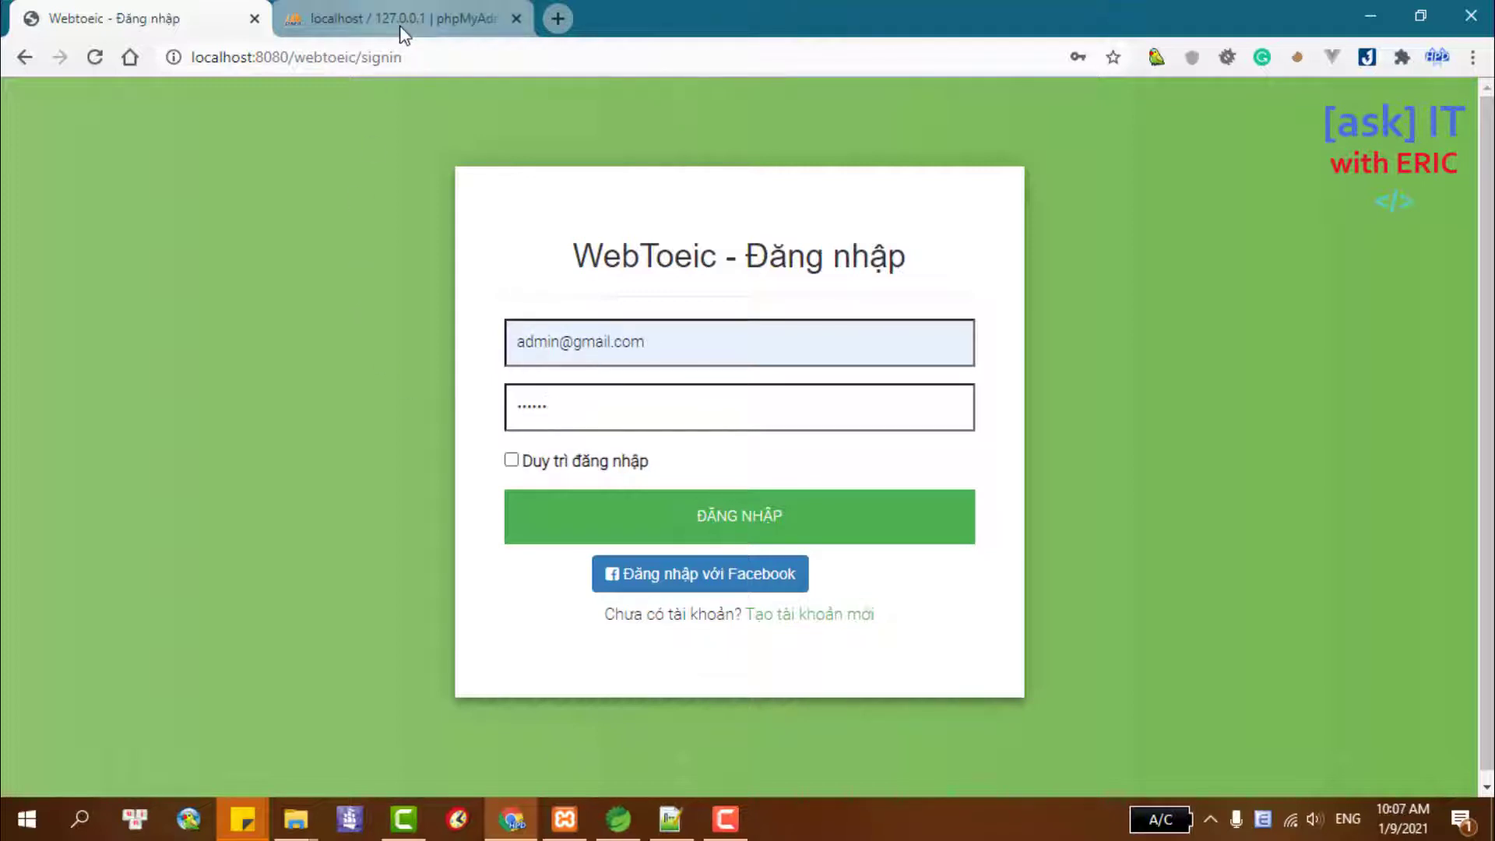
{"action": "left_click", "coordinate": [353, 14]}
- Browse the webtoeic database's nguoi_dung table to view its two user records
{"action": "left_click", "coordinate": [81, 459]}
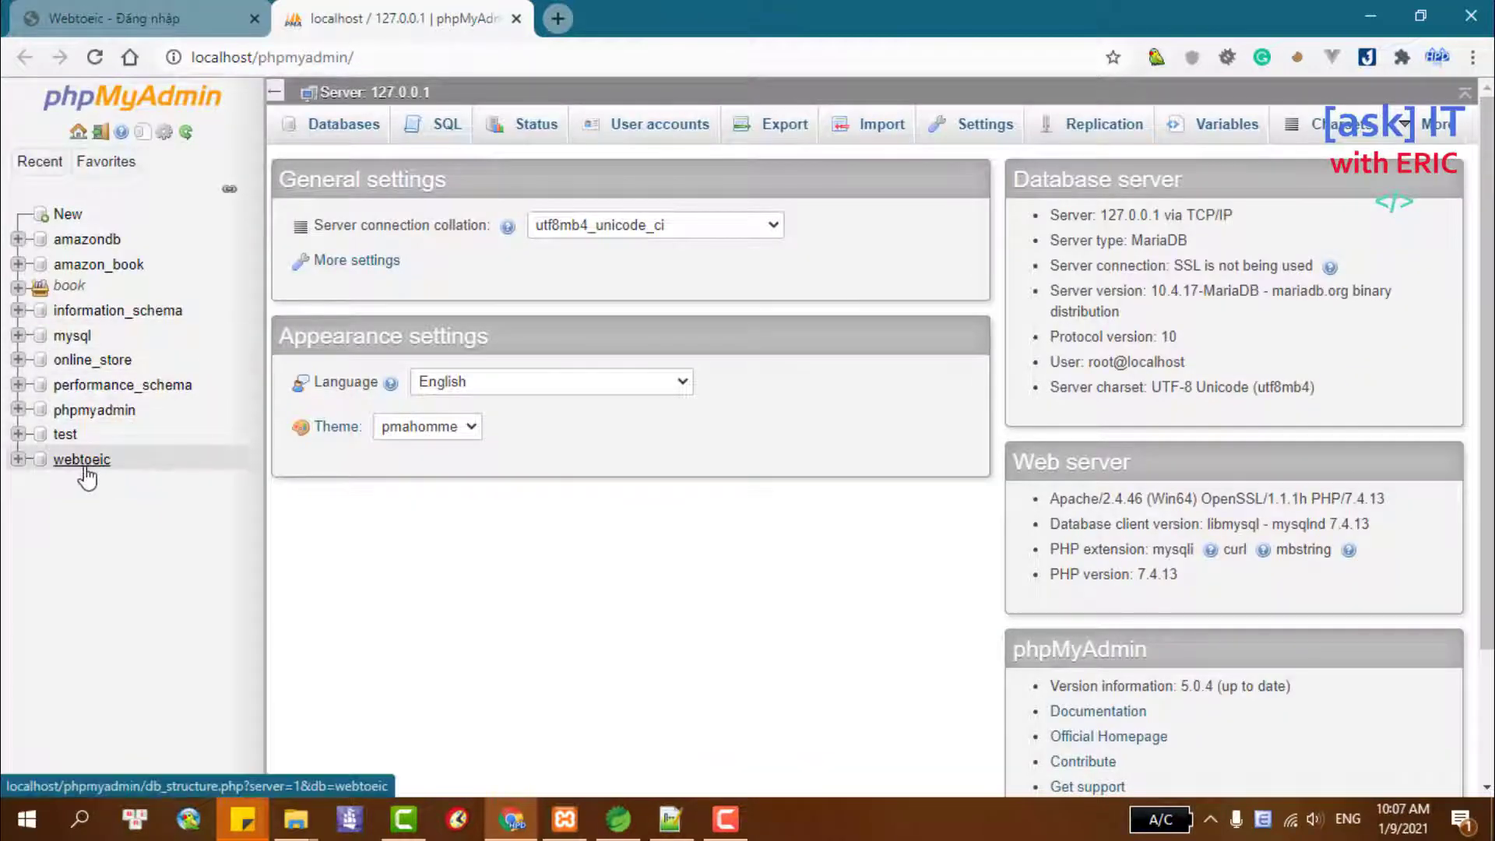
{"action": "scroll", "coordinate": [329, 468], "scroll_direction": "down", "scroll_amount": 3}
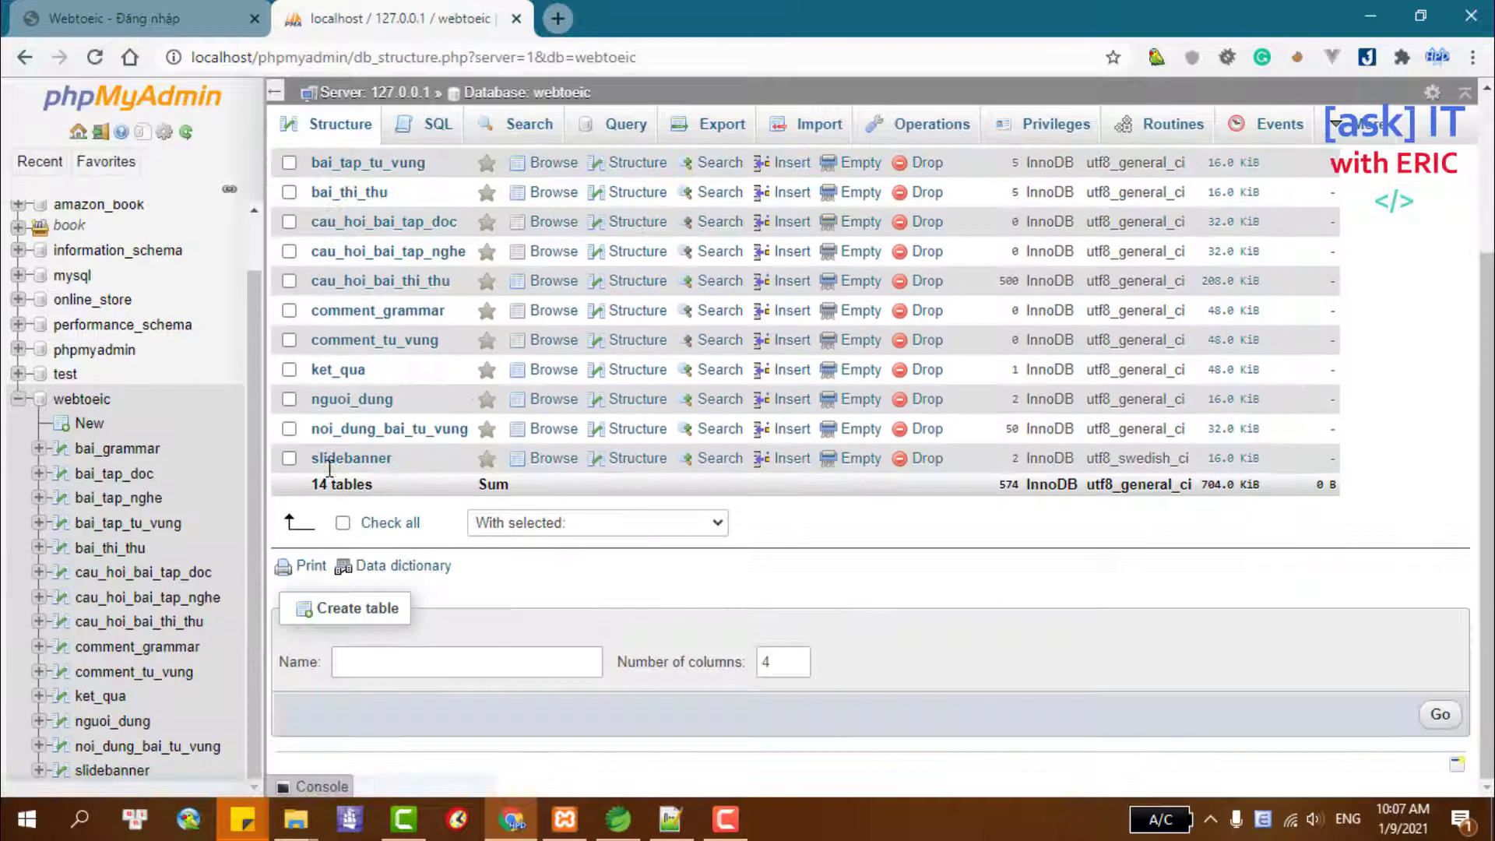
{"action": "left_click", "coordinate": [355, 401]}
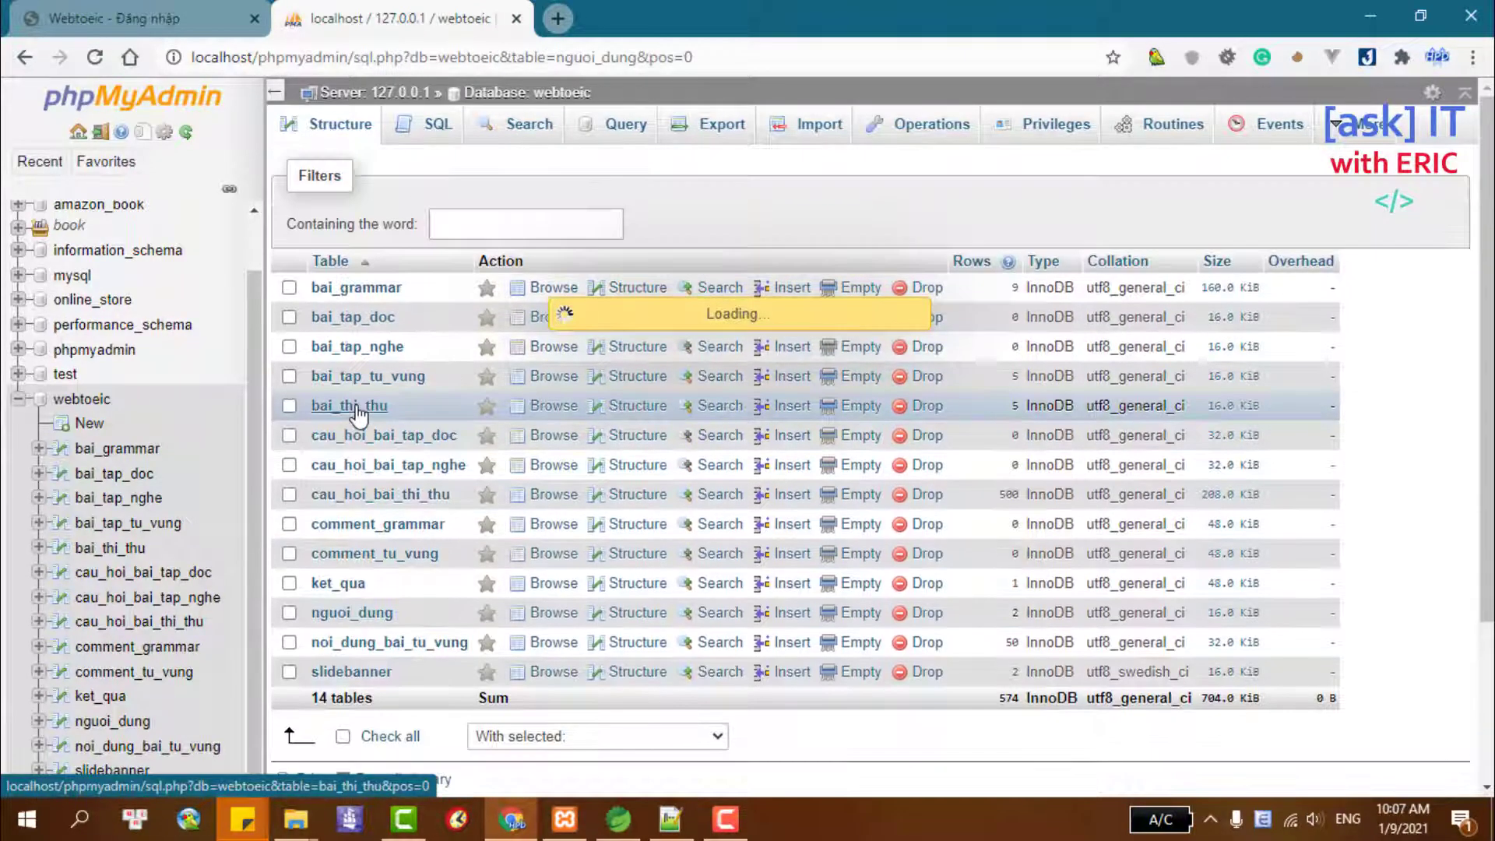
{"action": "scroll", "coordinate": [436, 365], "scroll_direction": "down", "scroll_amount": 2}
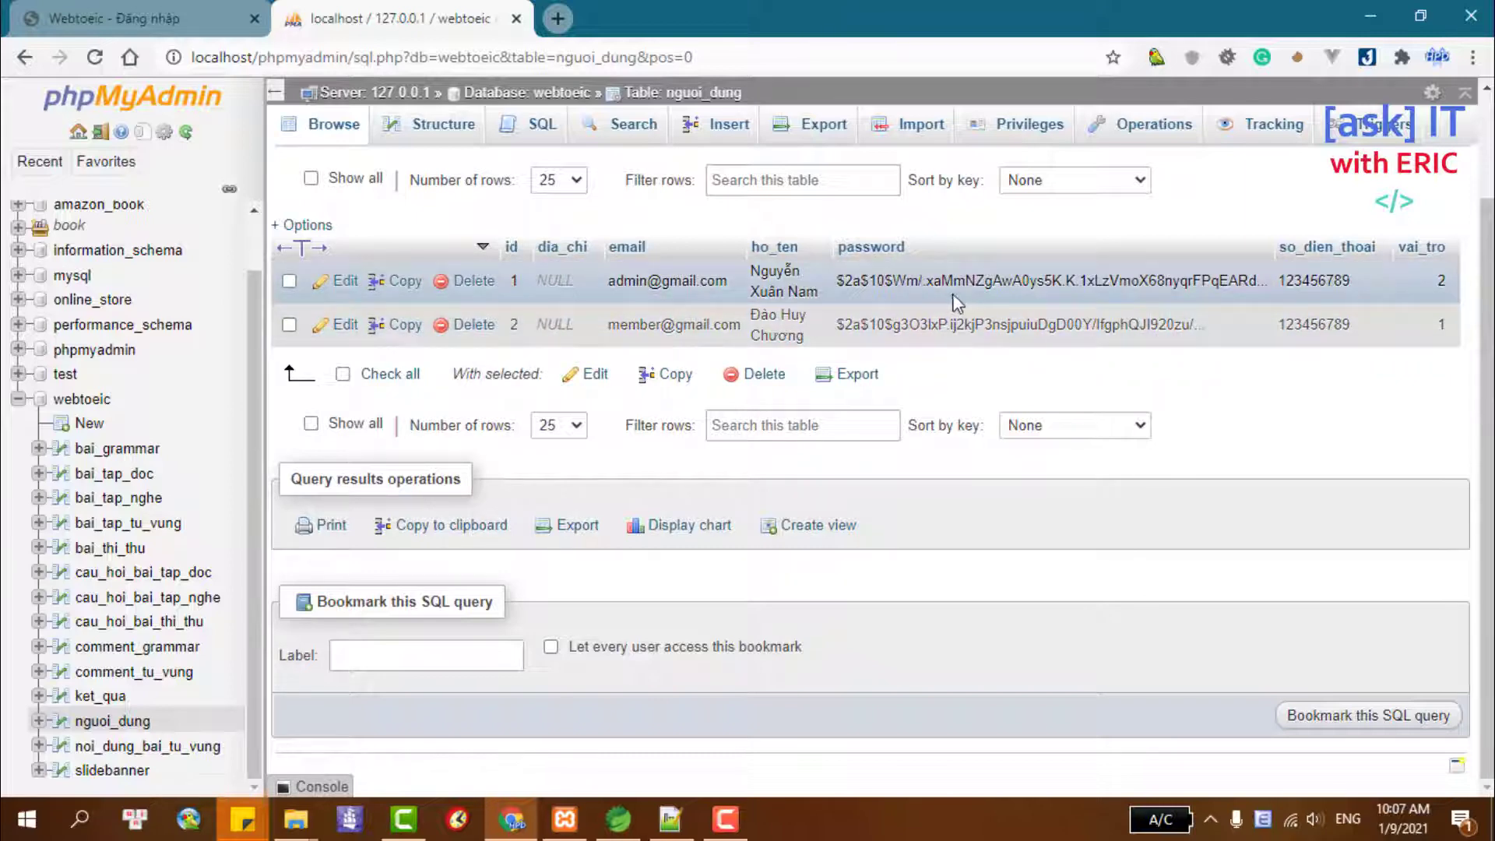
{"action": "left_click", "coordinate": [206, 10]}
- Sign in as admin, dismiss the breach warning, and visit listening, reading, then mock-test management
{"action": "left_click", "coordinate": [687, 537]}
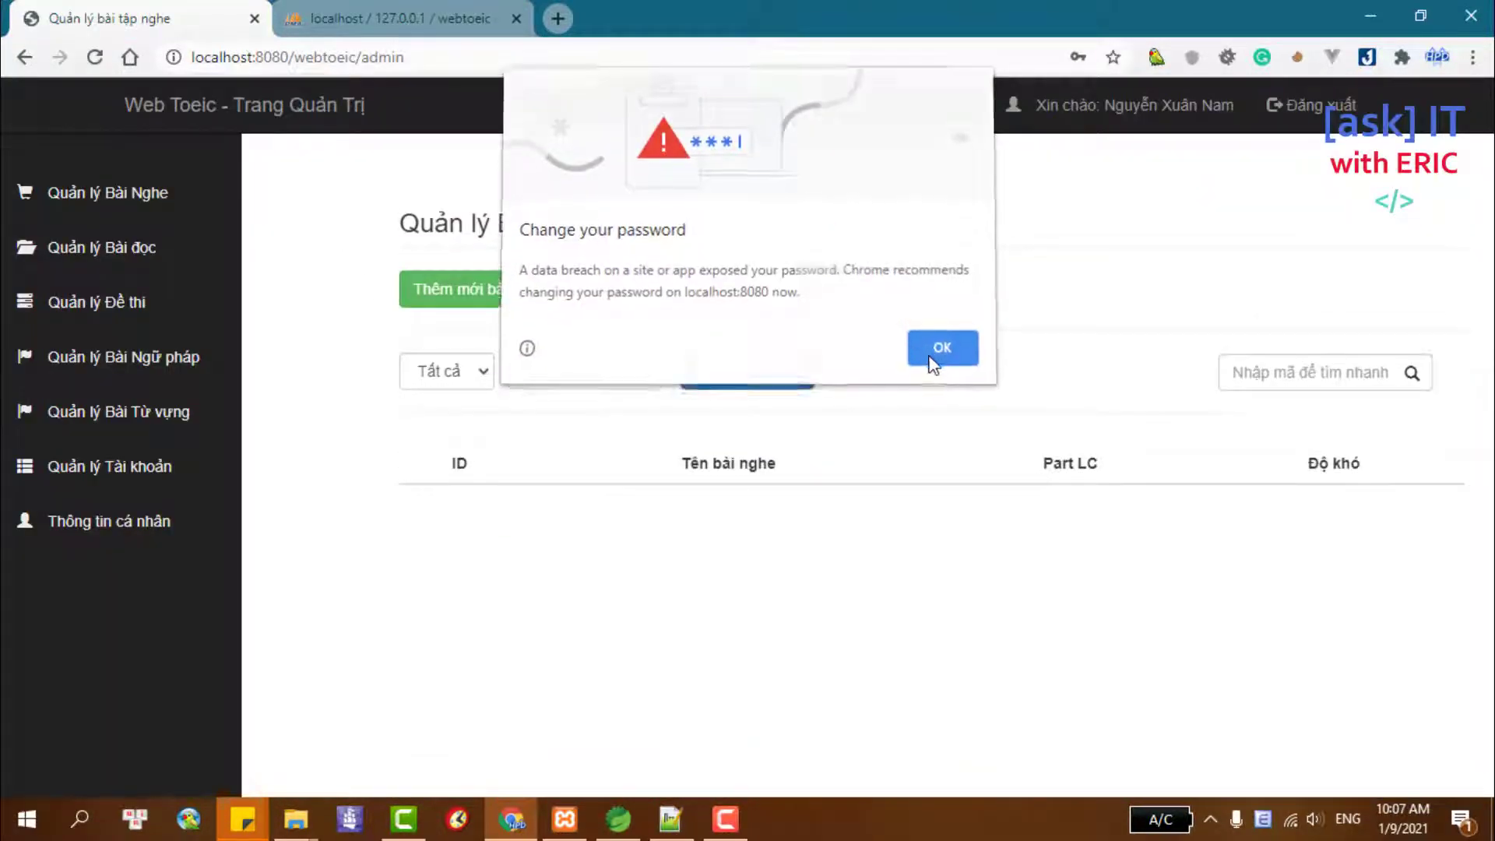
{"action": "left_click", "coordinate": [939, 351]}
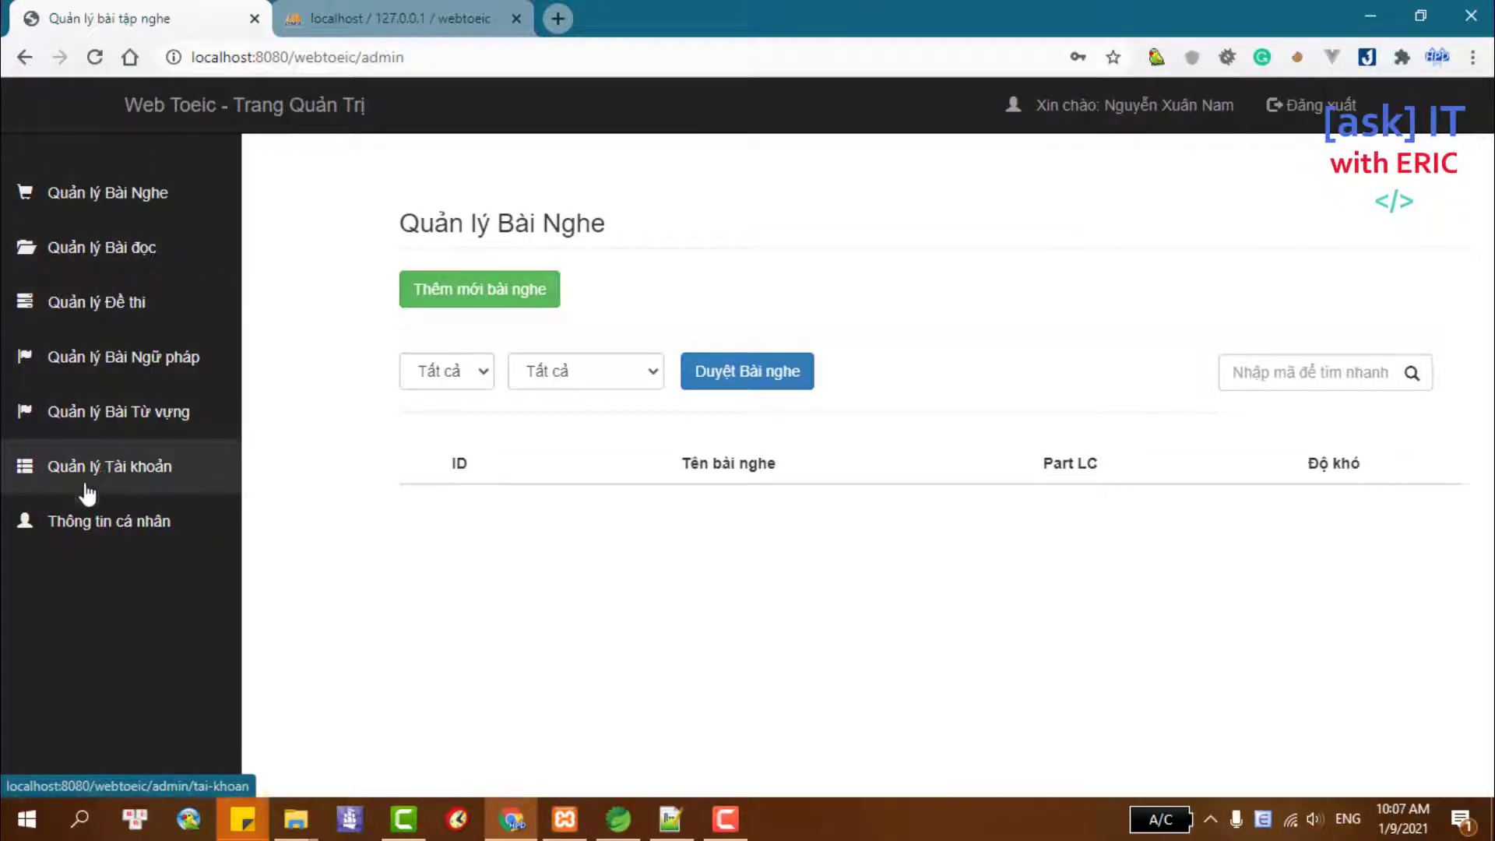
{"action": "left_click", "coordinate": [103, 209]}
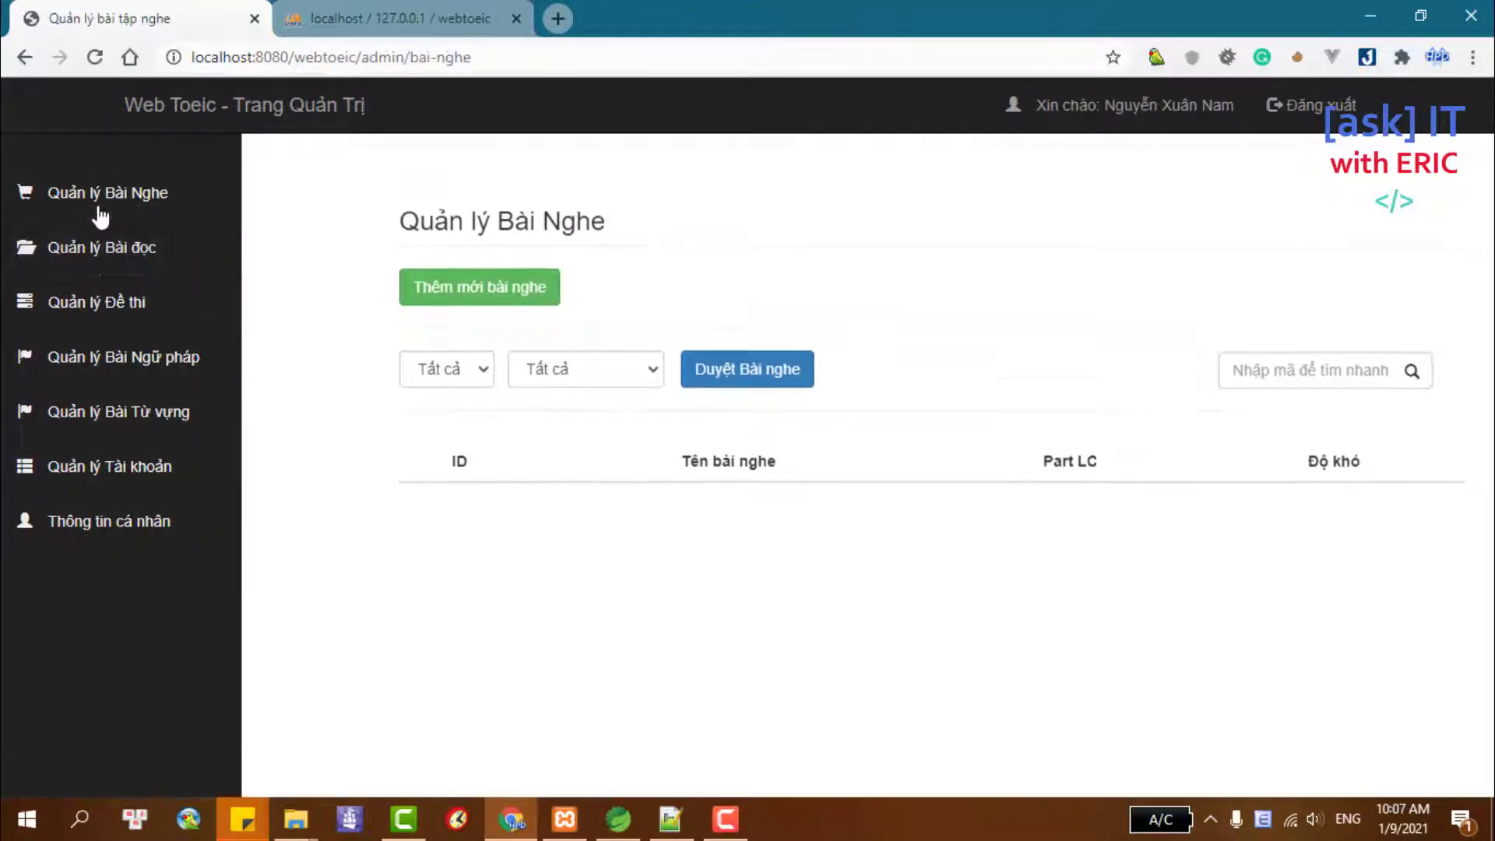
{"action": "left_click", "coordinate": [101, 247]}
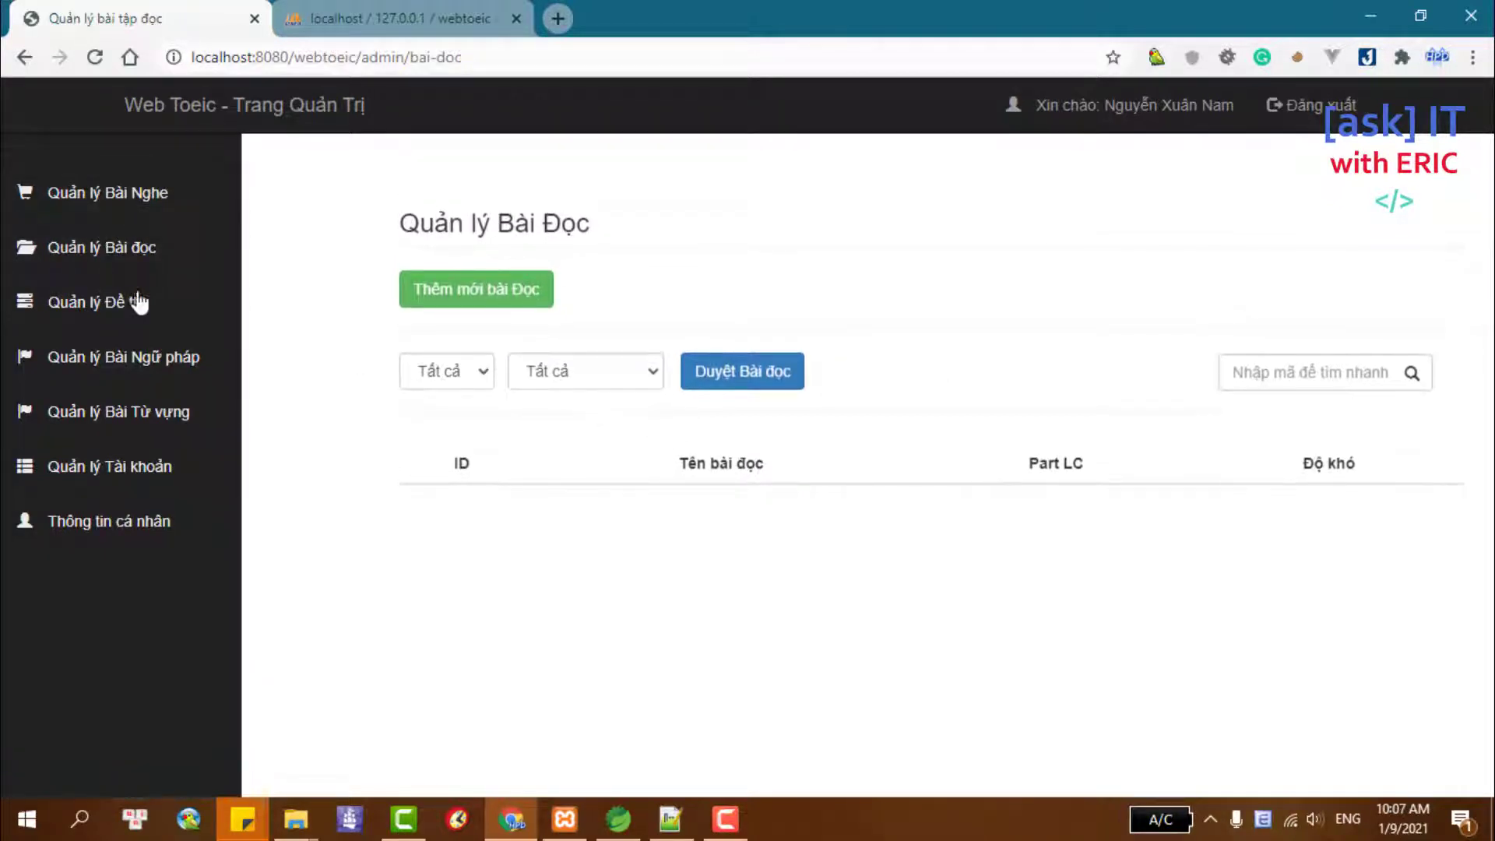
{"action": "left_click", "coordinate": [139, 302]}
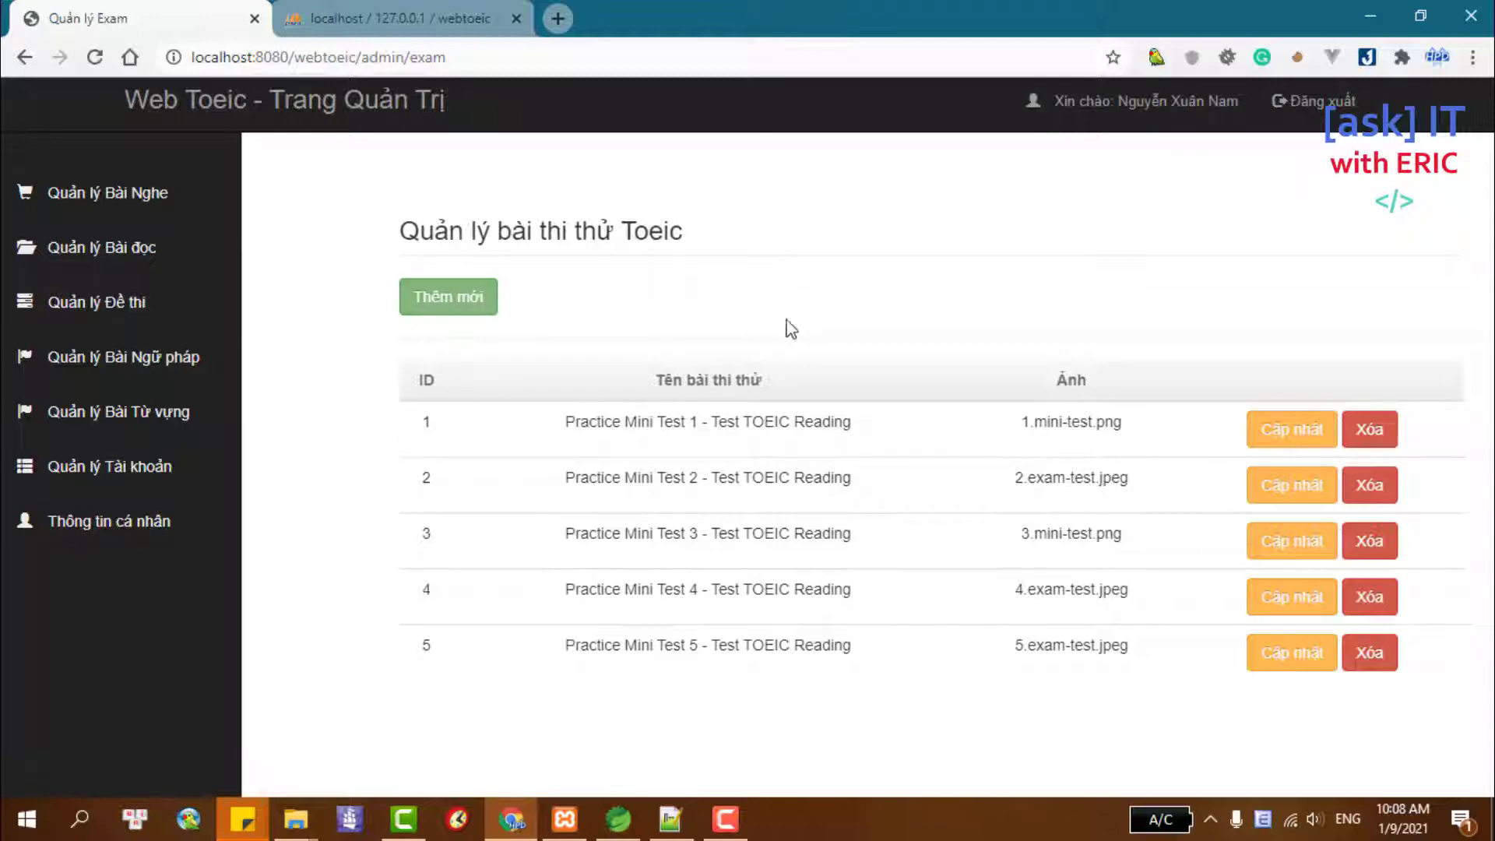
- Open the Thêm mới Exam form and launch File Explorer with Win+E
{"action": "left_click", "coordinate": [448, 297]}
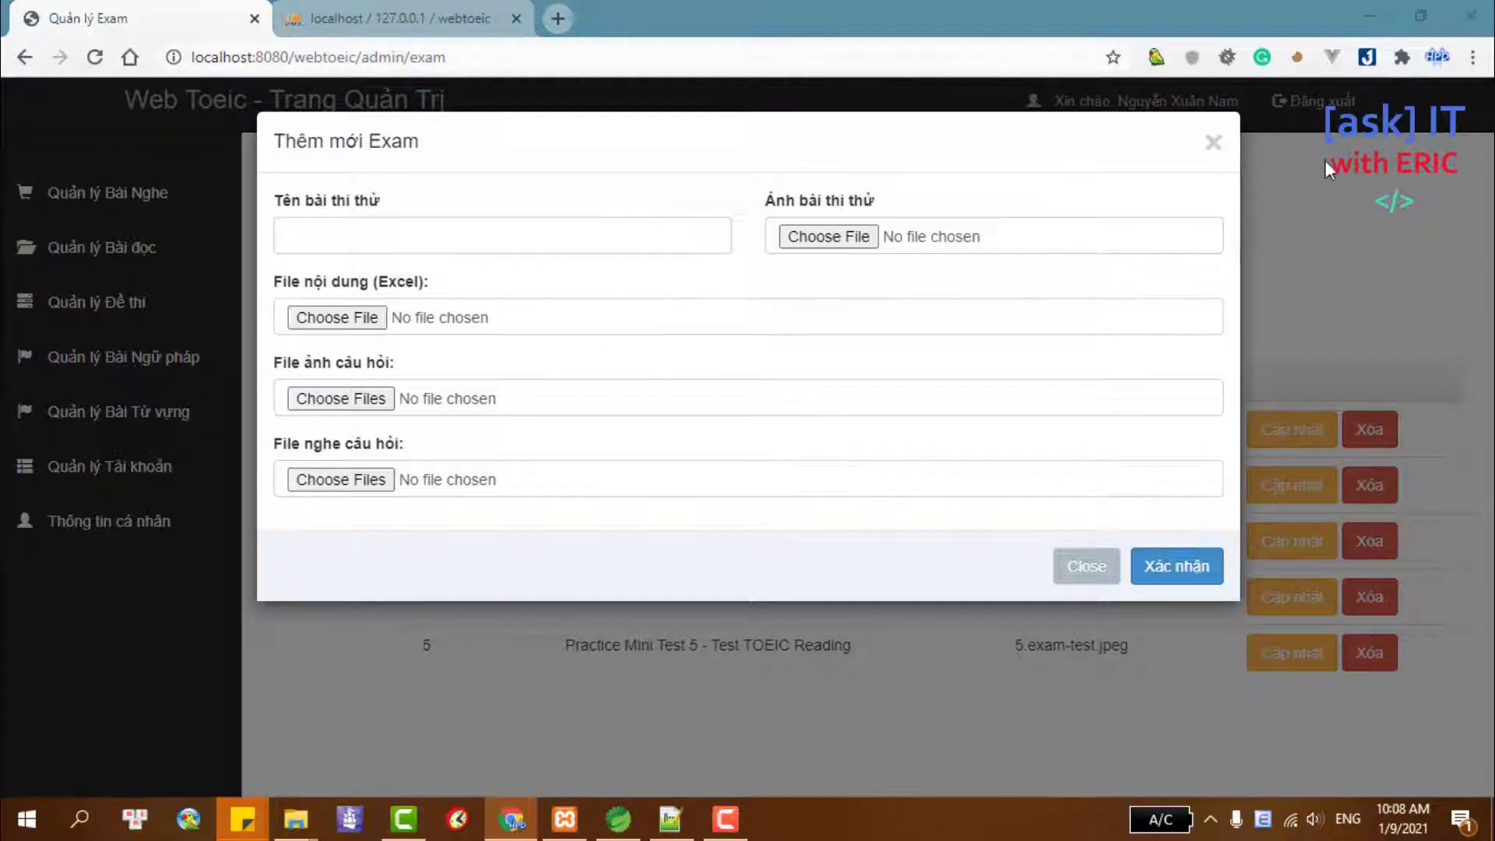
{"action": "key", "text": "super"}
{"action": "key", "text": "super"}
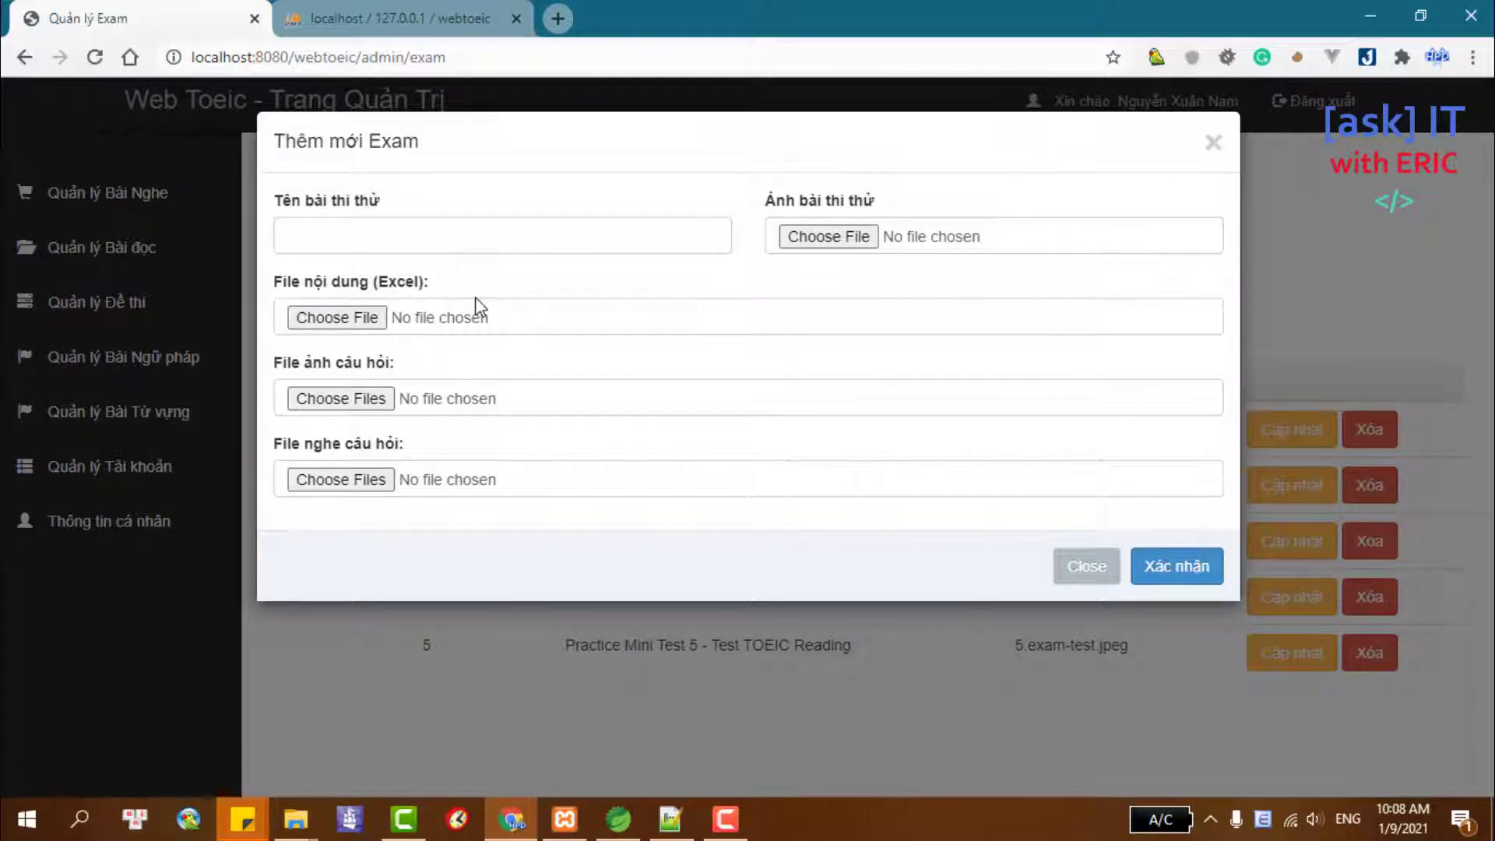
{"action": "key", "text": "super+e"}
- Drill down from Data (D:) through Working\Youtube\Share\vi\web-toeic\src to main
{"action": "double_click", "coordinate": [617, 253]}
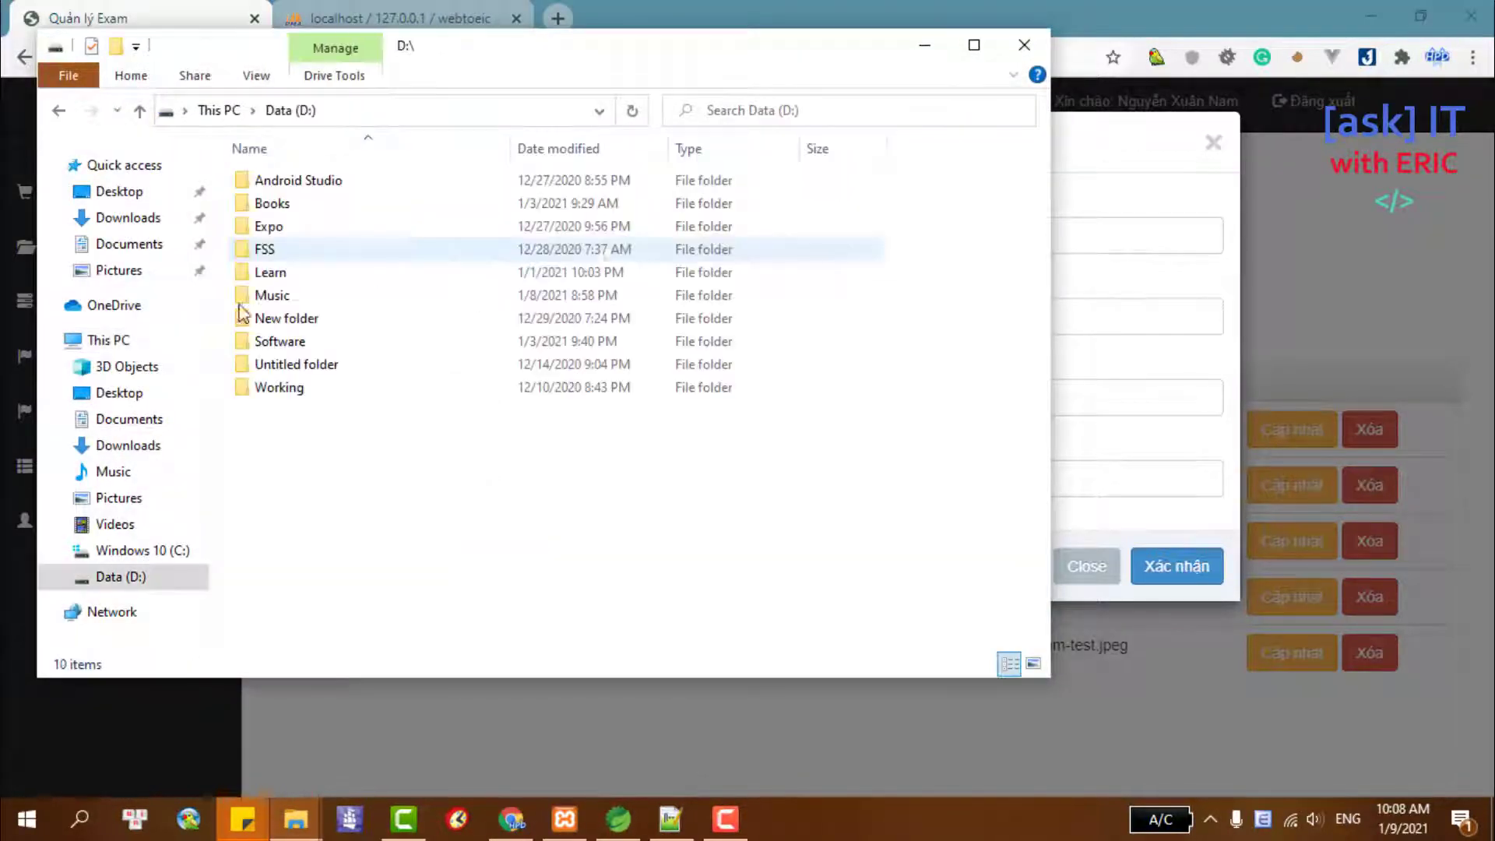
{"action": "double_click", "coordinate": [279, 388]}
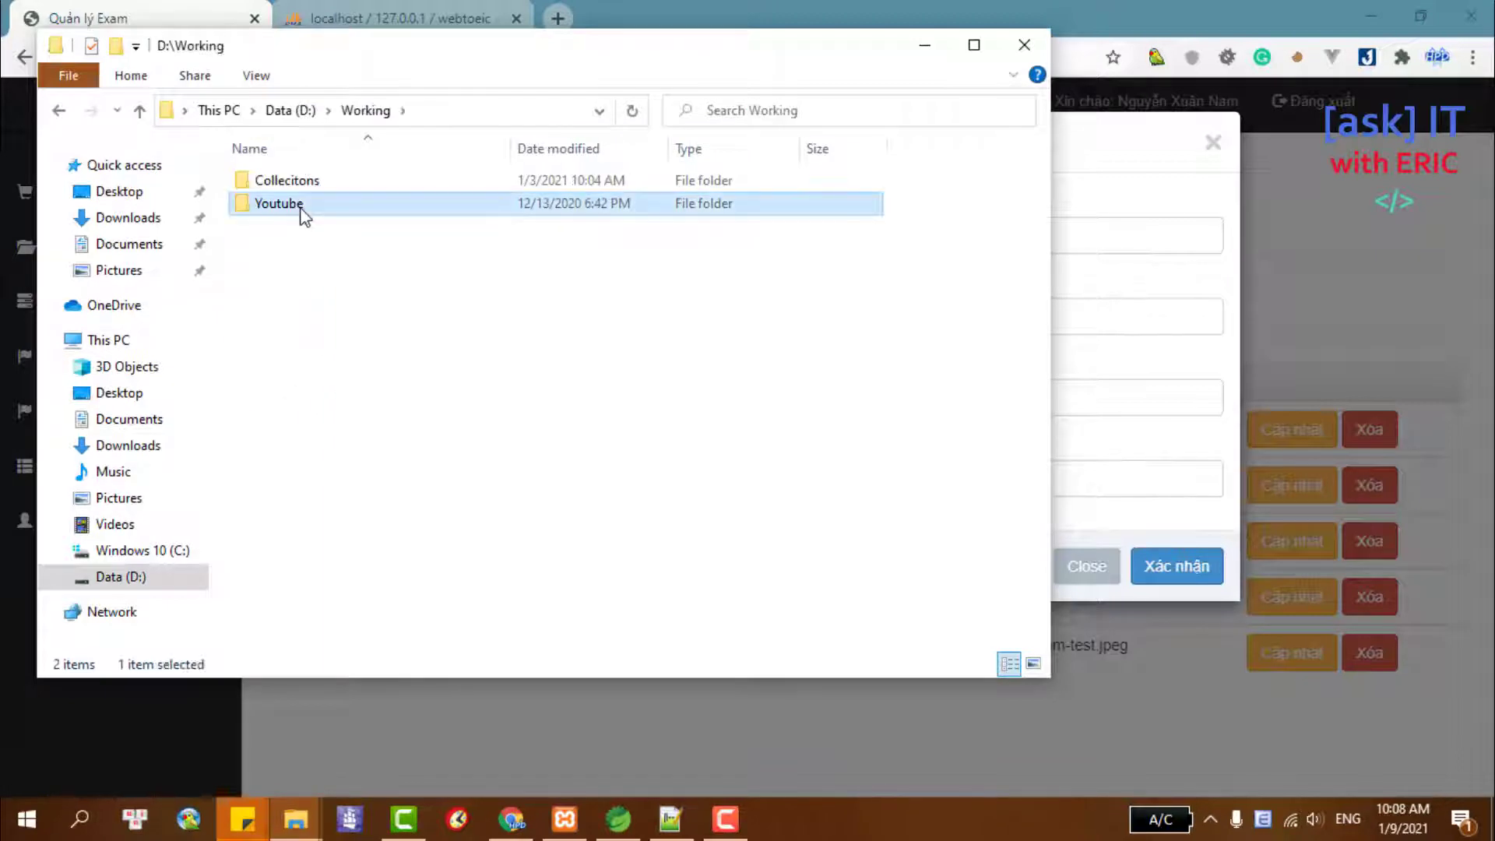
{"action": "double_click", "coordinate": [300, 205]}
{"action": "double_click", "coordinate": [287, 272]}
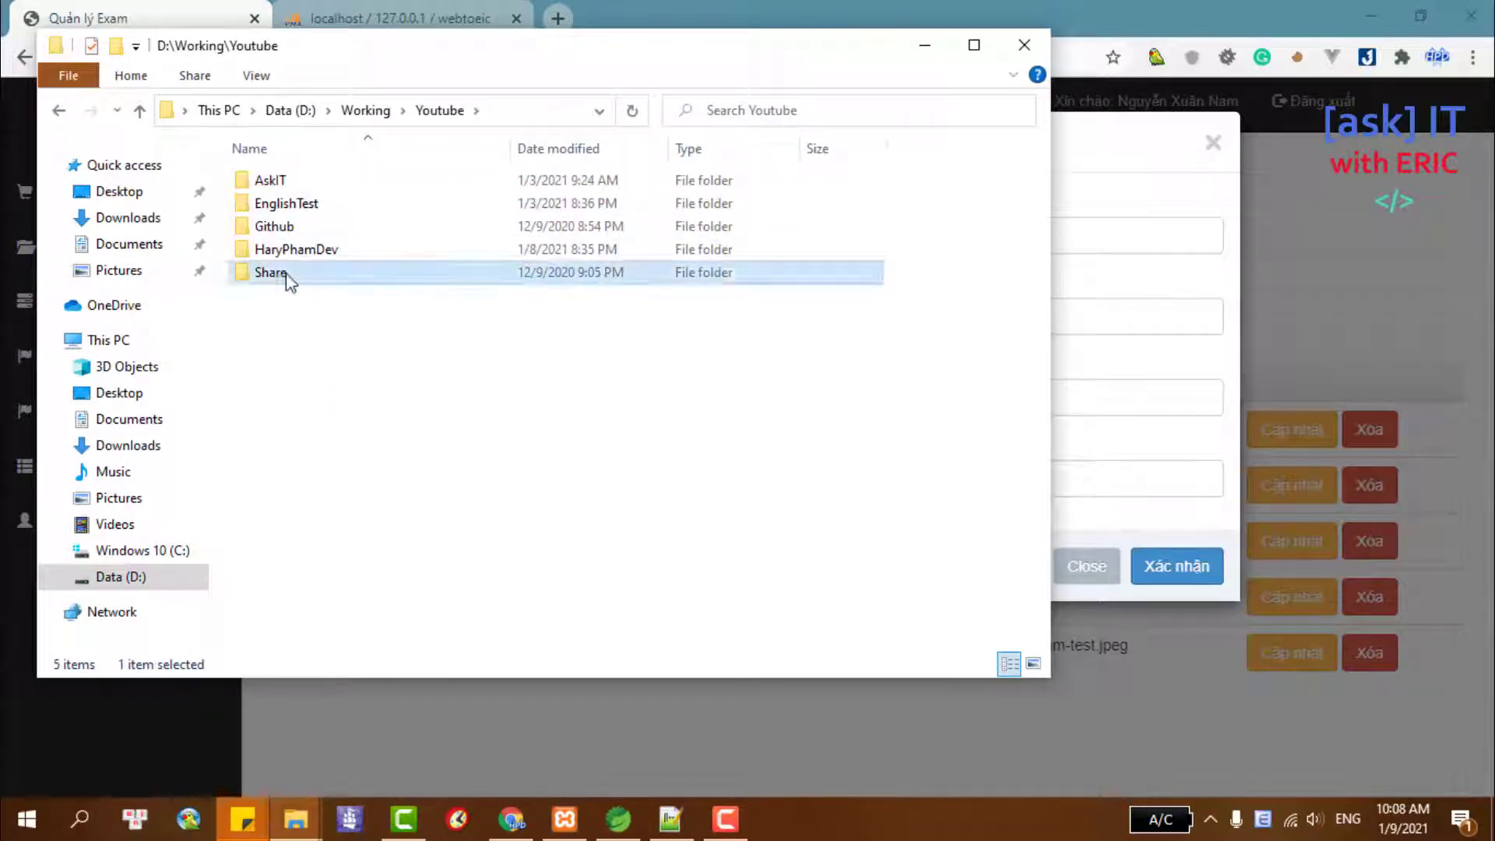
{"action": "double_click", "coordinate": [288, 203]}
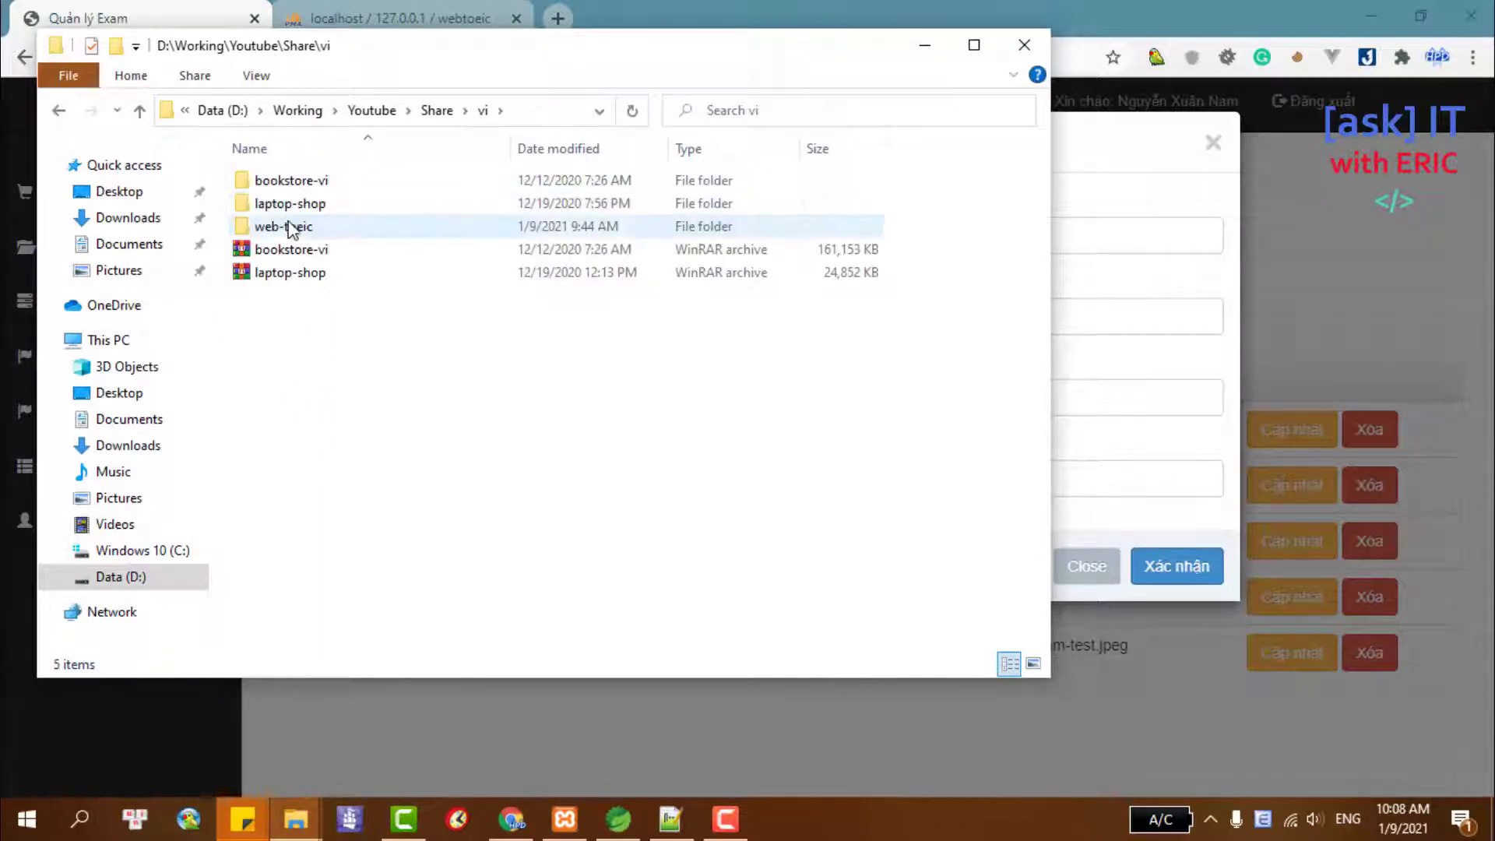
{"action": "double_click", "coordinate": [284, 226]}
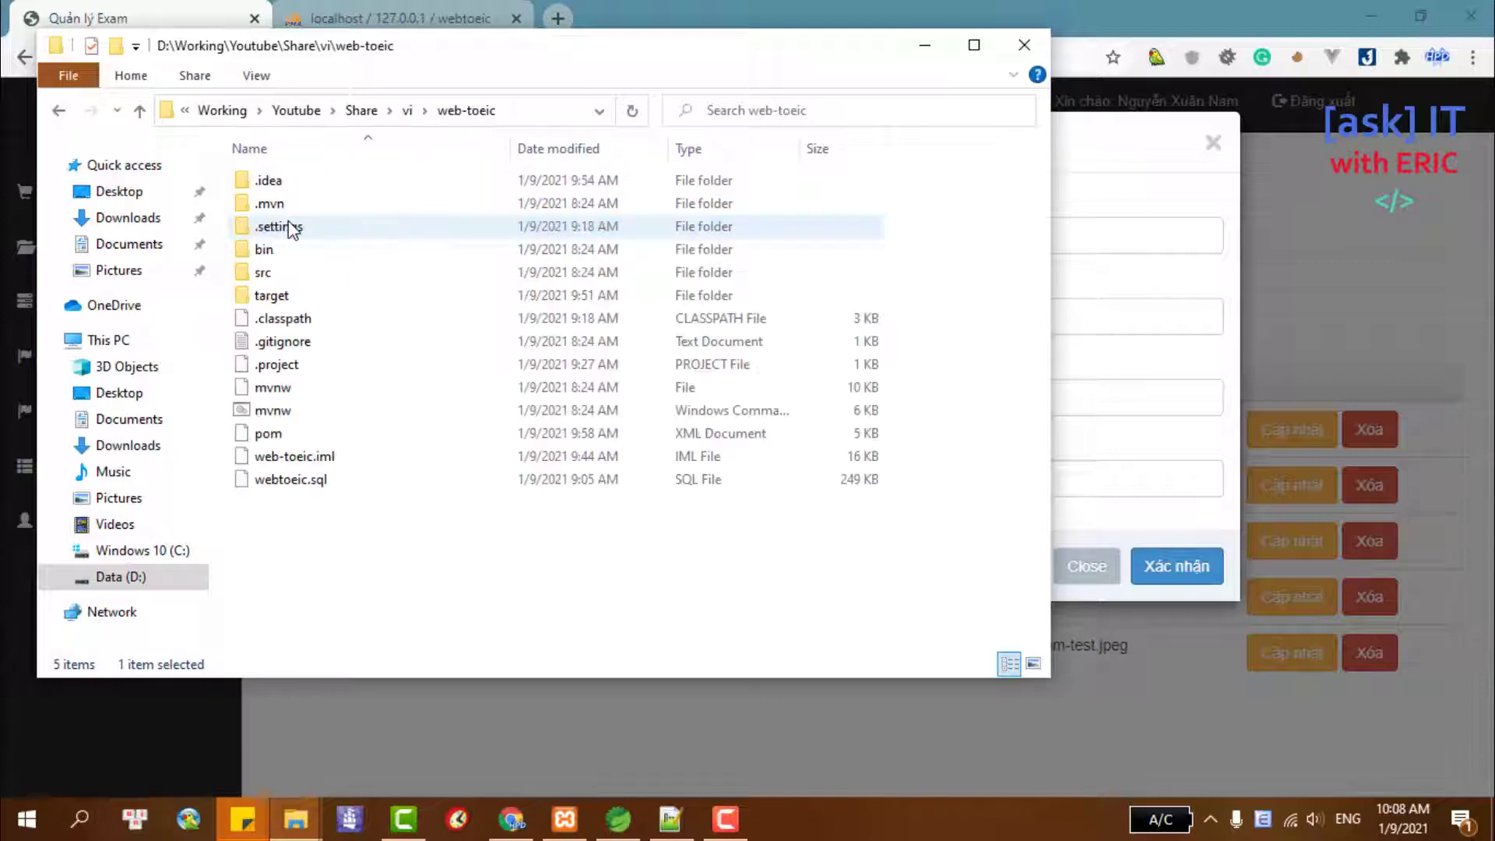
{"action": "double_click", "coordinate": [281, 274]}
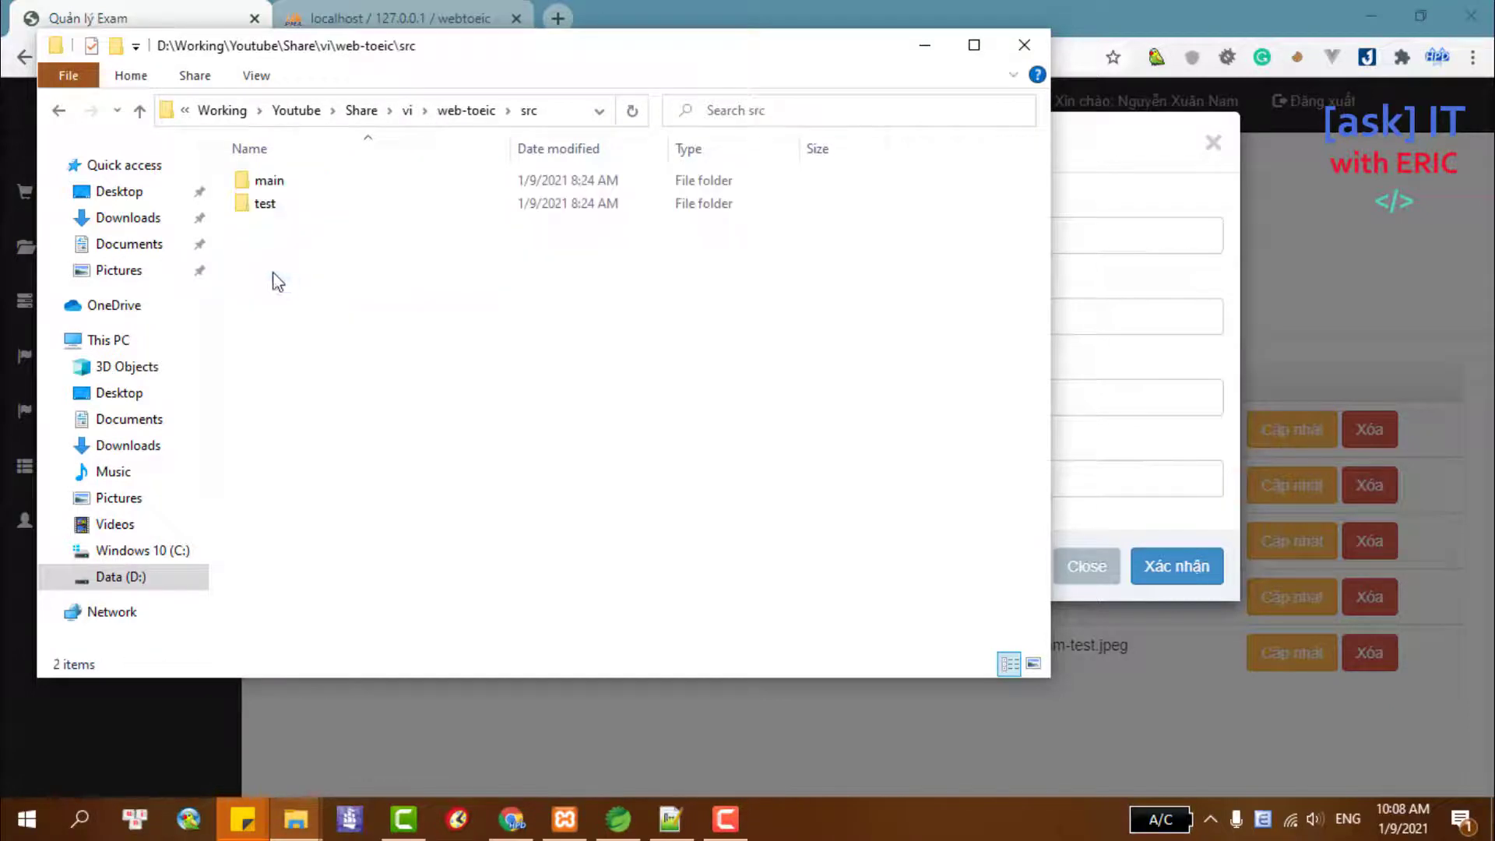
{"action": "double_click", "coordinate": [287, 187]}
- From main, open webapp\resources\file\excel
{"action": "double_click", "coordinate": [288, 204]}
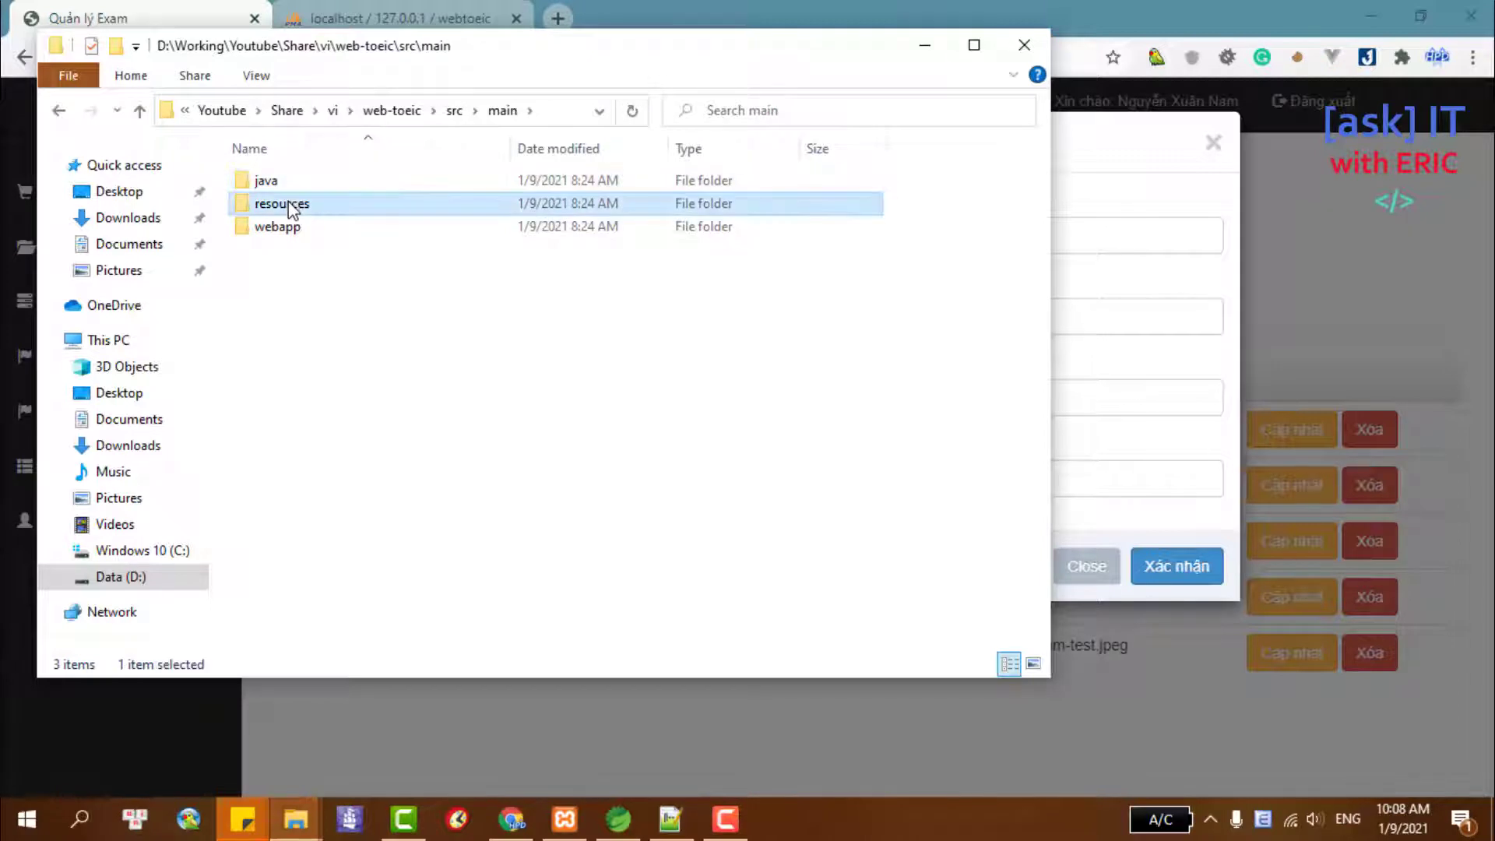
{"action": "left_click", "coordinate": [59, 110]}
{"action": "double_click", "coordinate": [331, 228]}
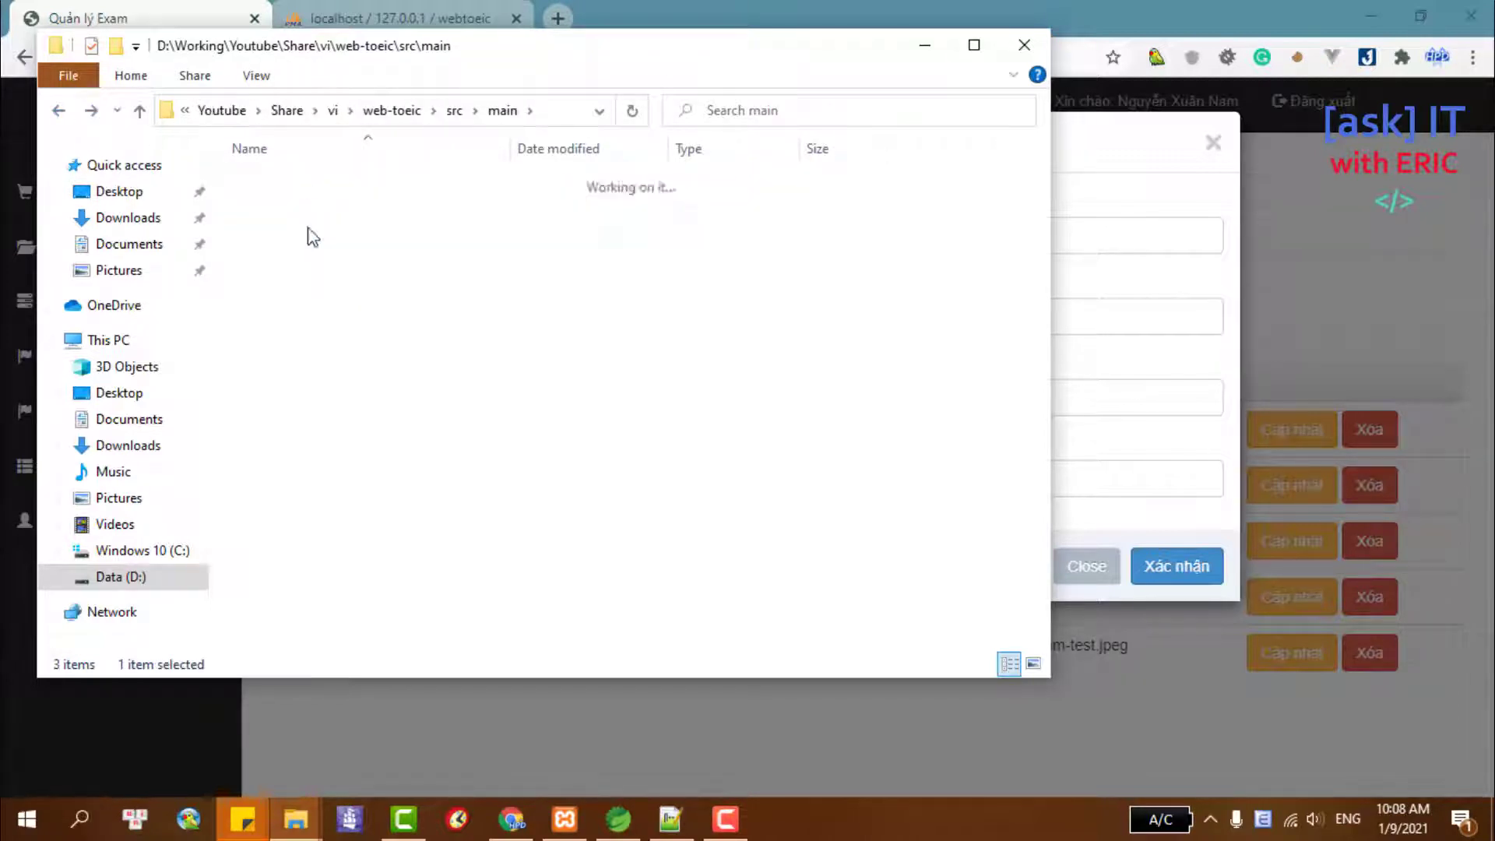
{"action": "double_click", "coordinate": [291, 183]}
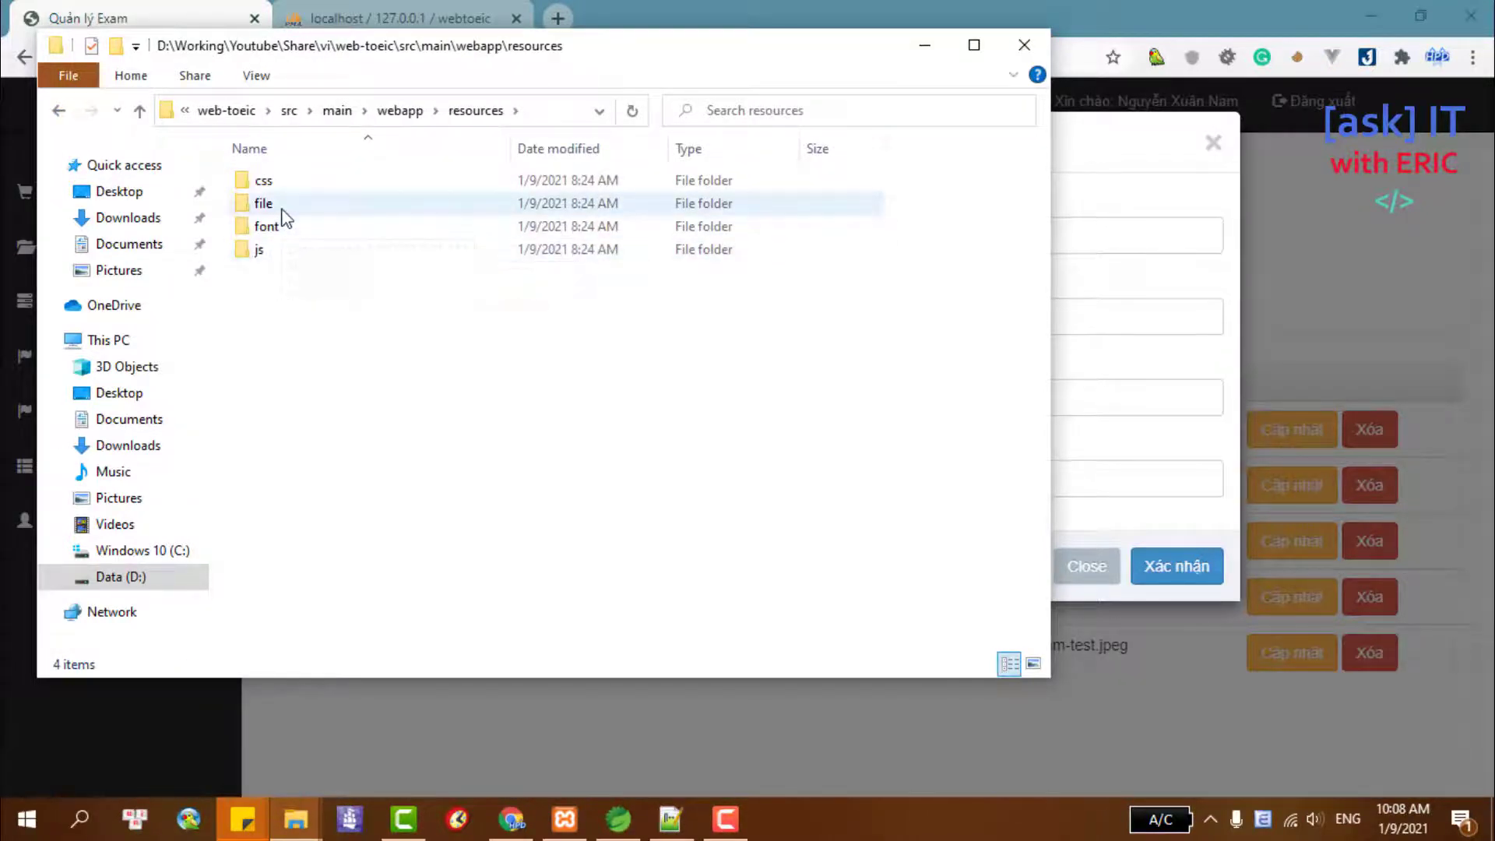
{"action": "double_click", "coordinate": [283, 208]}
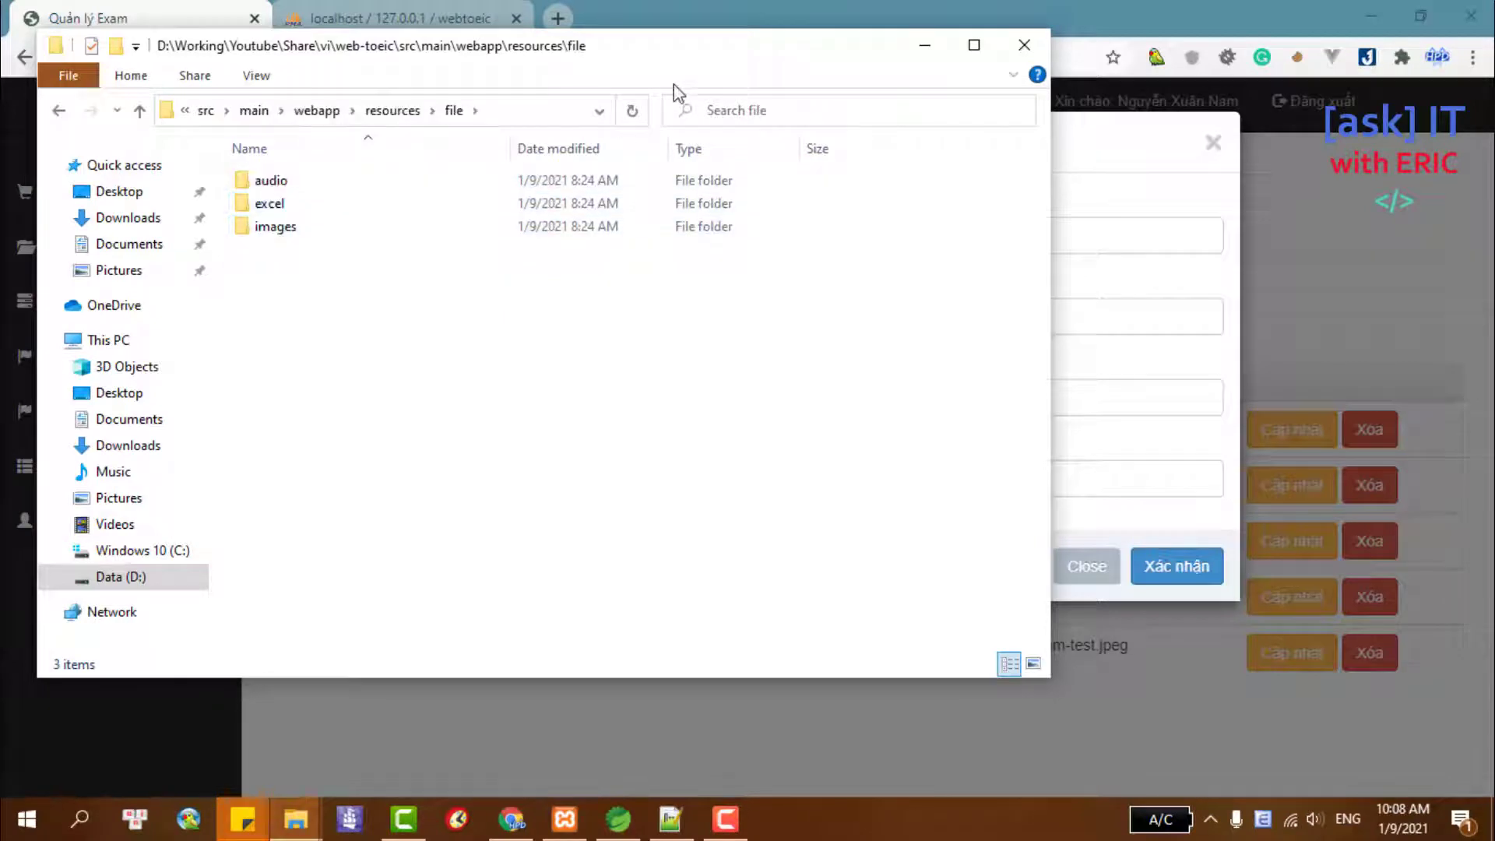
{"action": "mouse_move", "coordinate": [693, 56]}
{"action": "left_mouse_down"}
{"action": "mouse_move", "coordinate": [1006, 441]}
{"action": "mouse_move", "coordinate": [1243, 227]}
{"action": "left_mouse_up"}
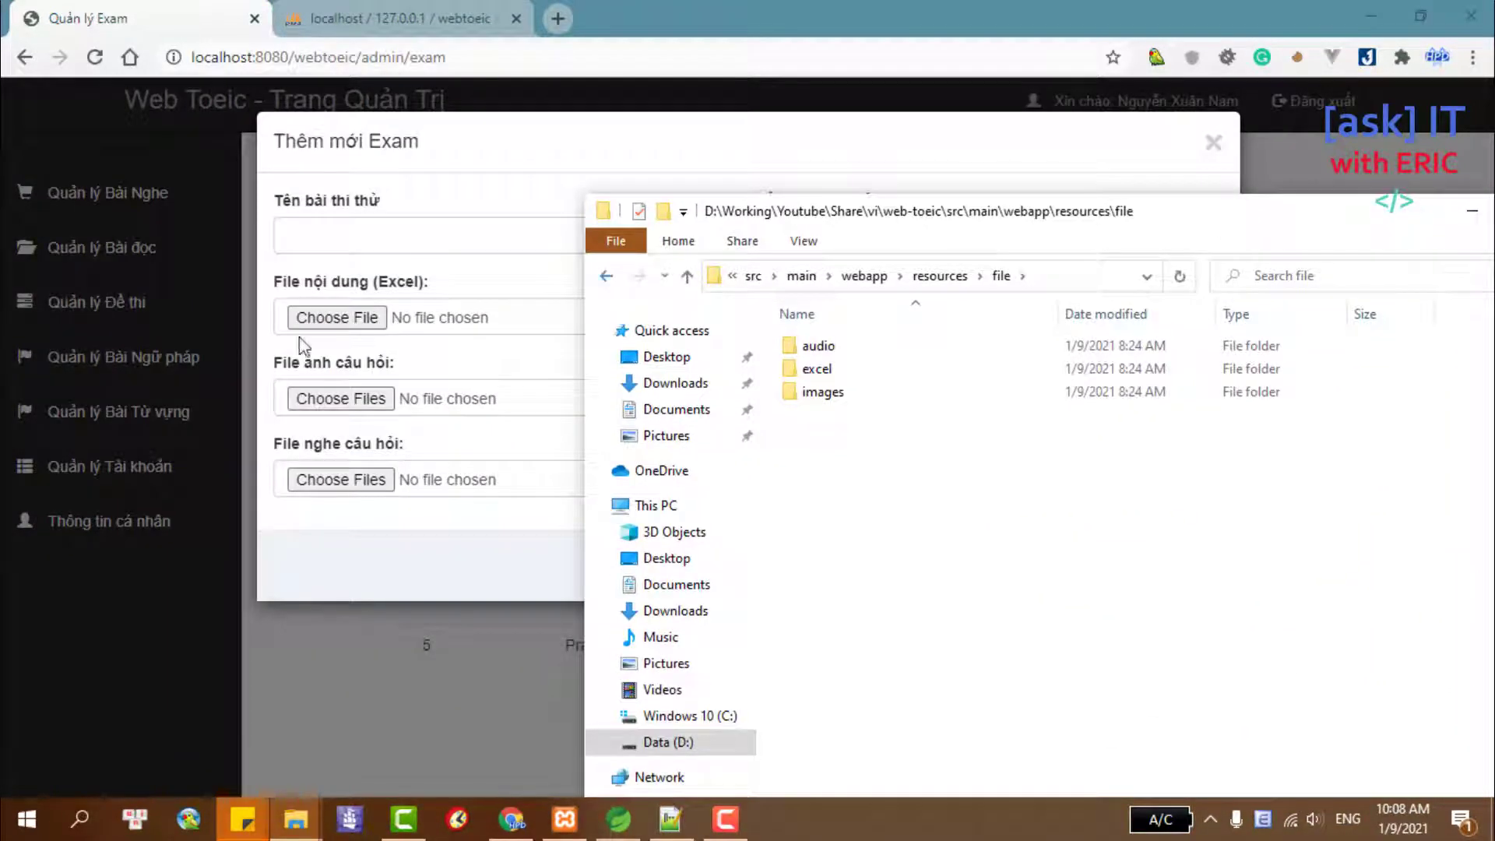
{"action": "double_click", "coordinate": [826, 372]}
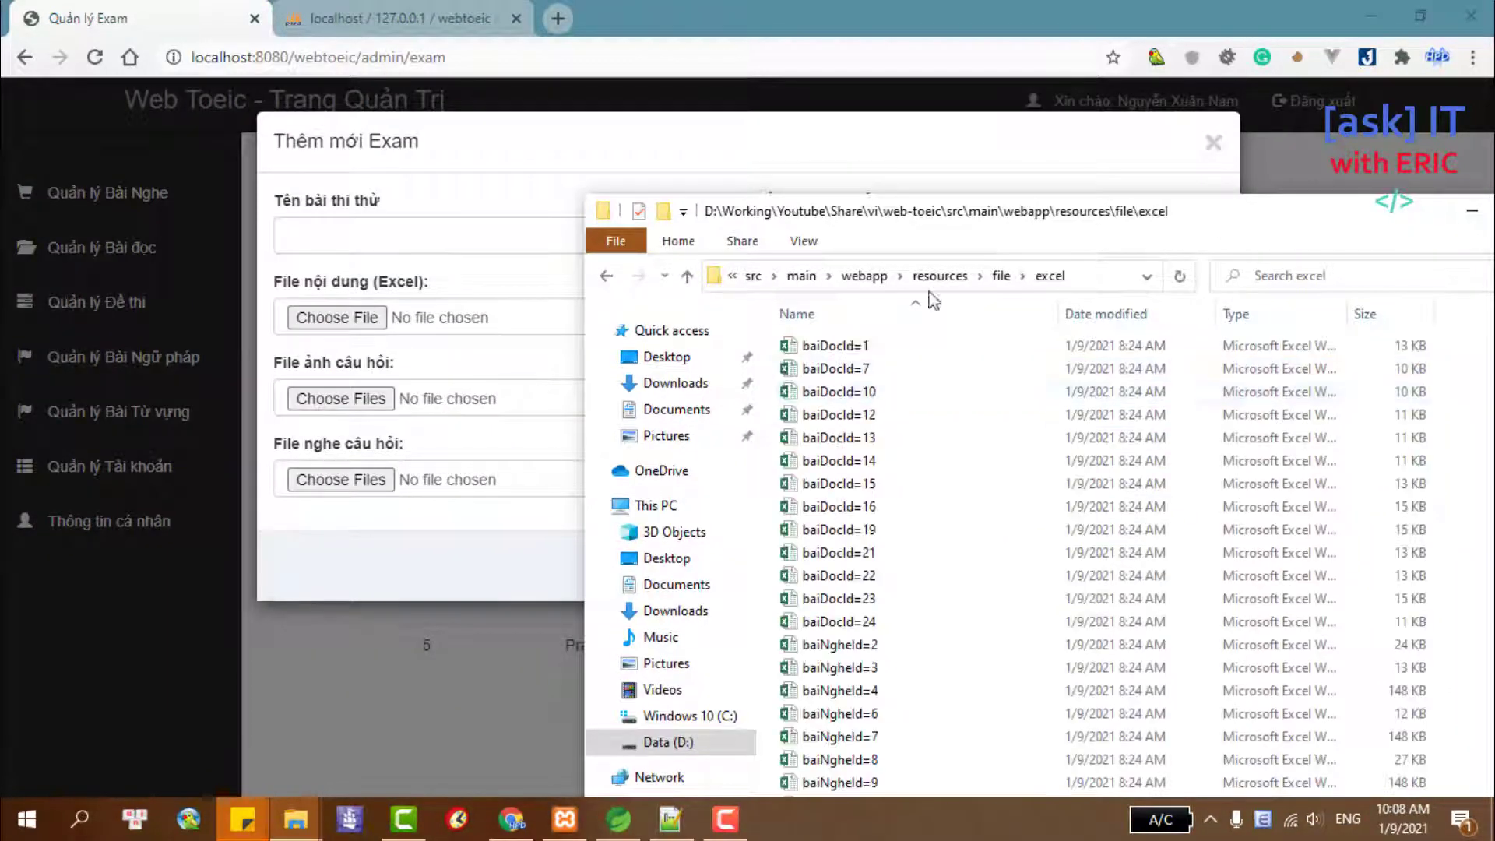
- Scroll the excel folder's workbooks and select exam.1.mini-test1
{"action": "left_click_drag", "start_coordinate": [1251, 232], "coordinate": [1072, 86]}
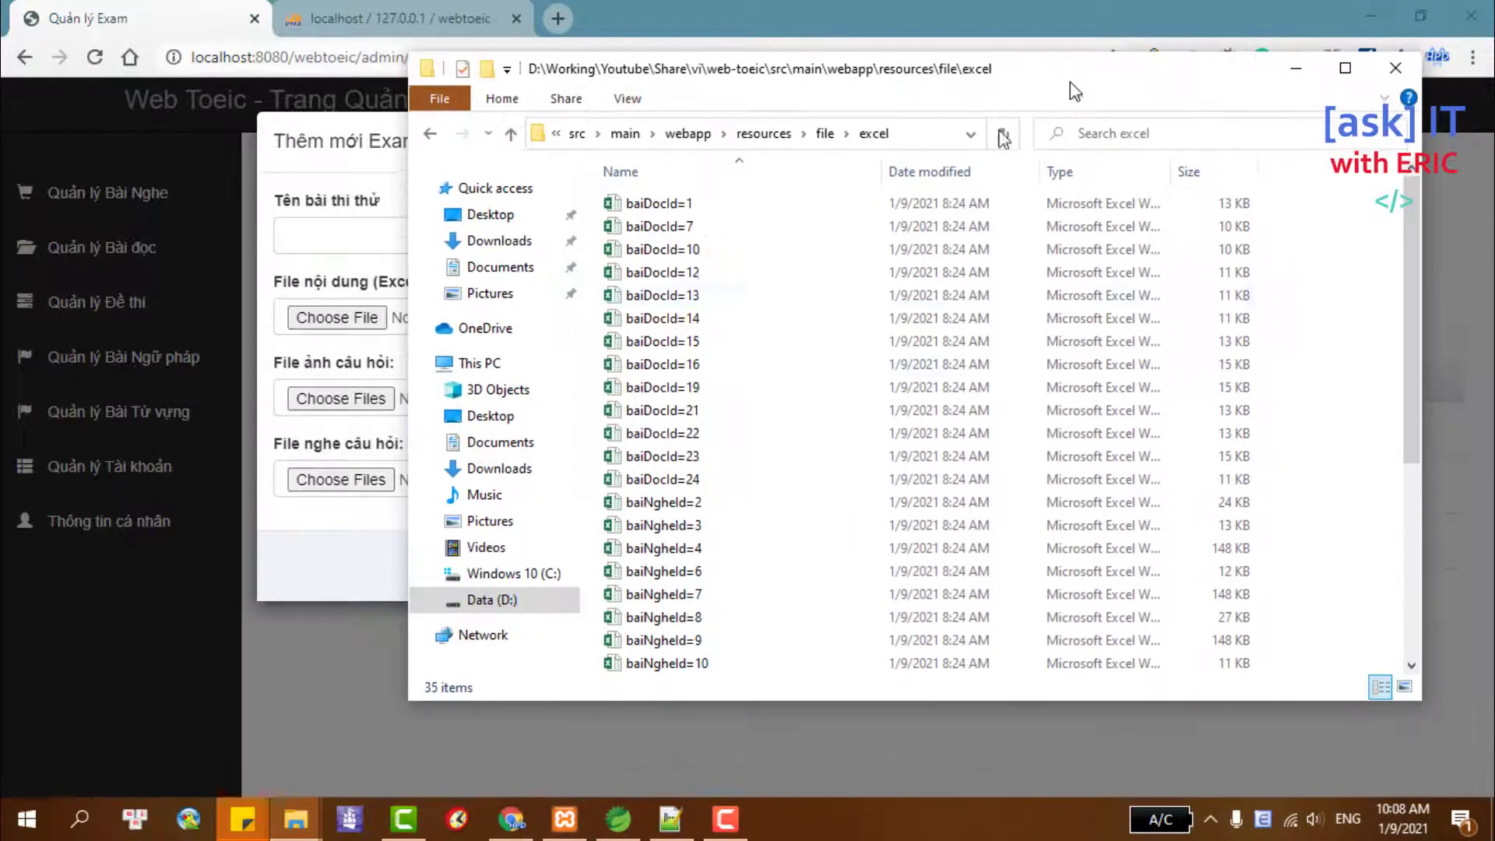
{"action": "scroll", "coordinate": [878, 350], "scroll_direction": "down", "scroll_amount": 5}
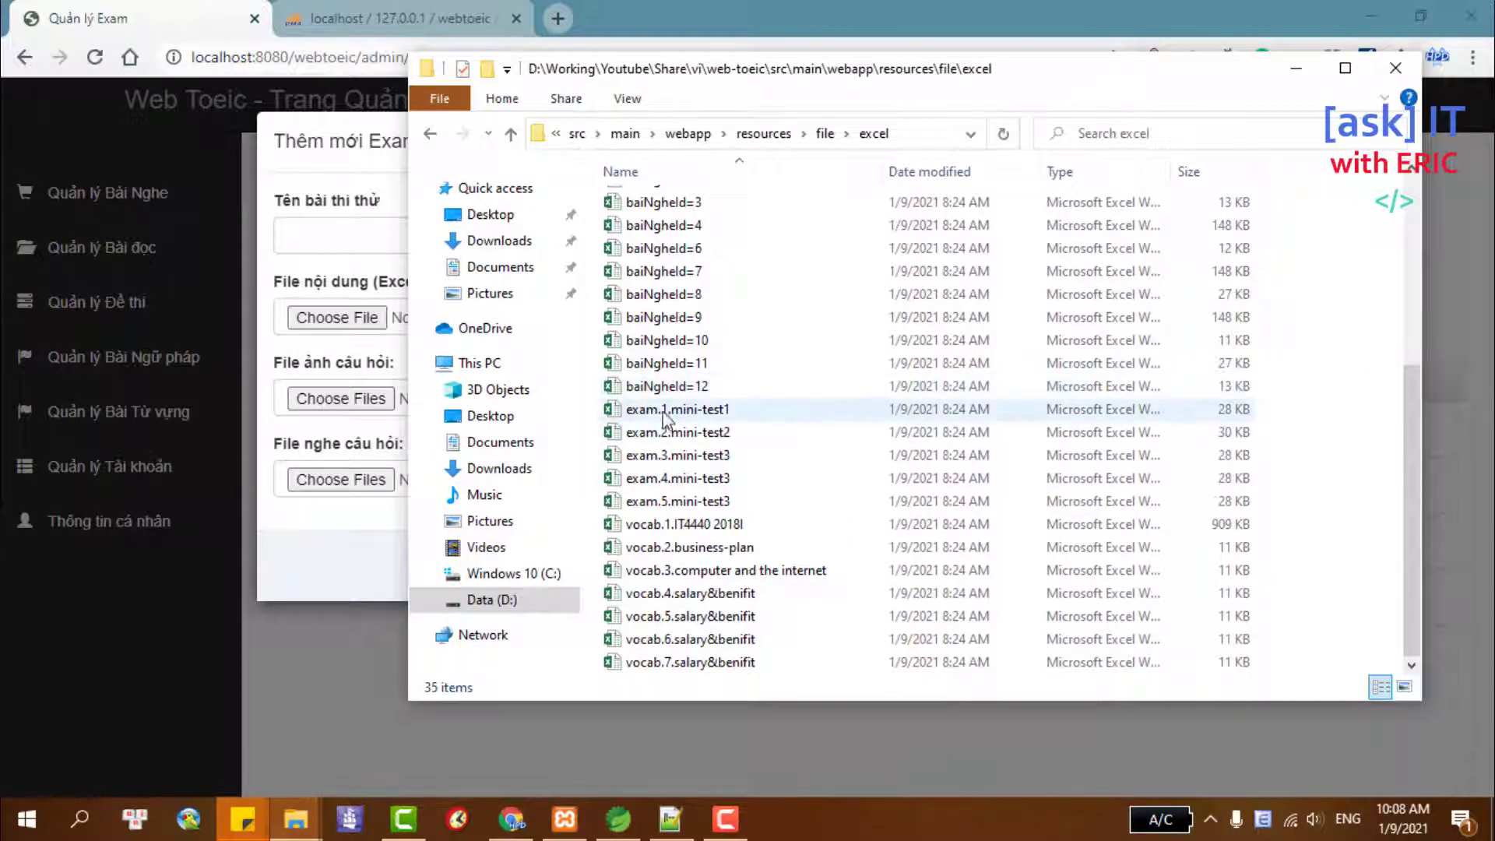
{"action": "scroll", "coordinate": [677, 397], "scroll_direction": "up", "scroll_amount": 5}
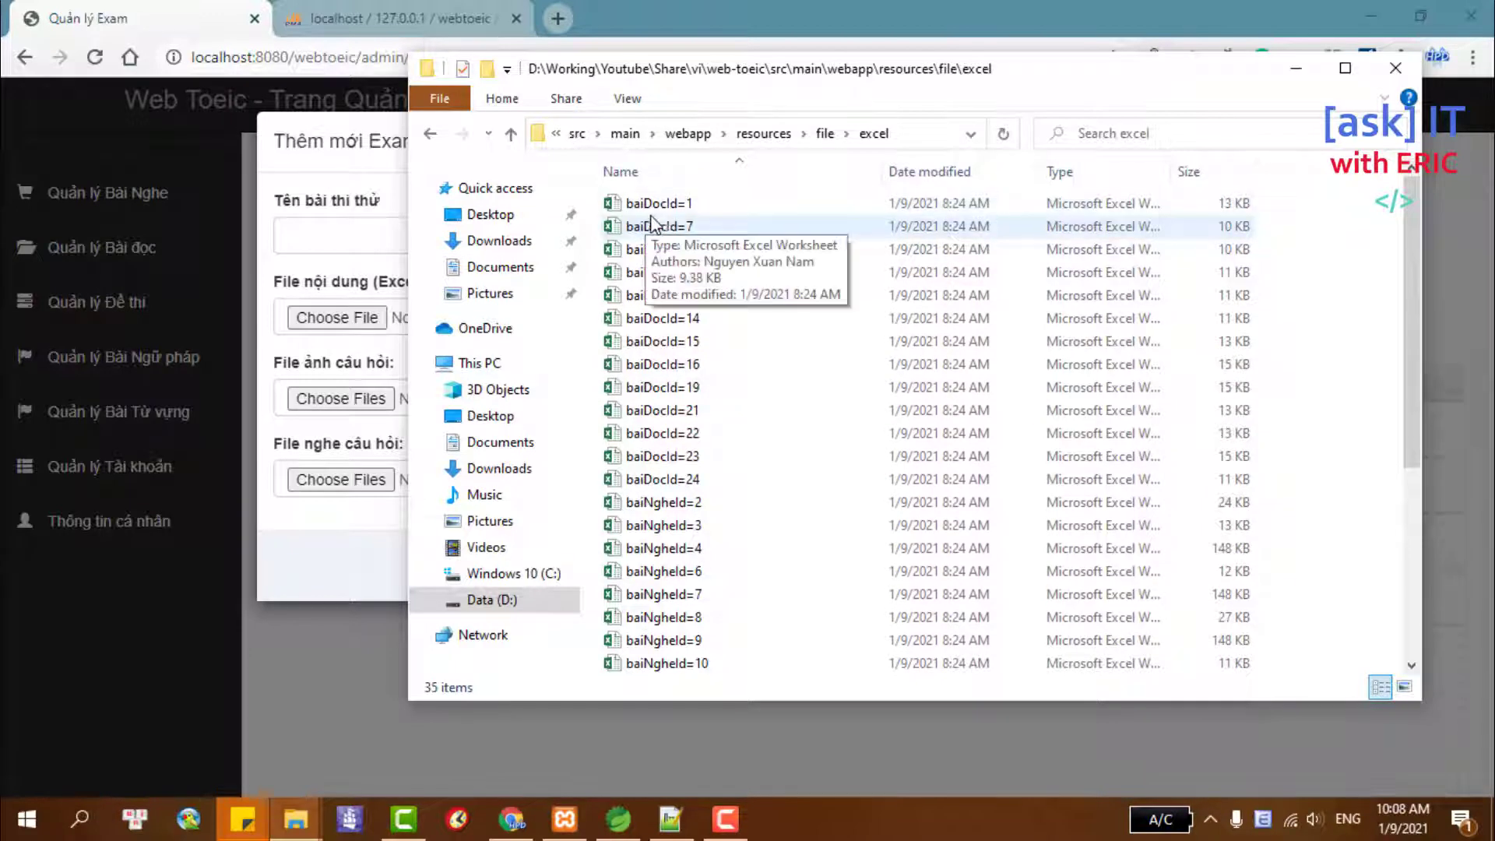
{"action": "scroll", "coordinate": [697, 476], "scroll_direction": "down", "scroll_amount": 3}
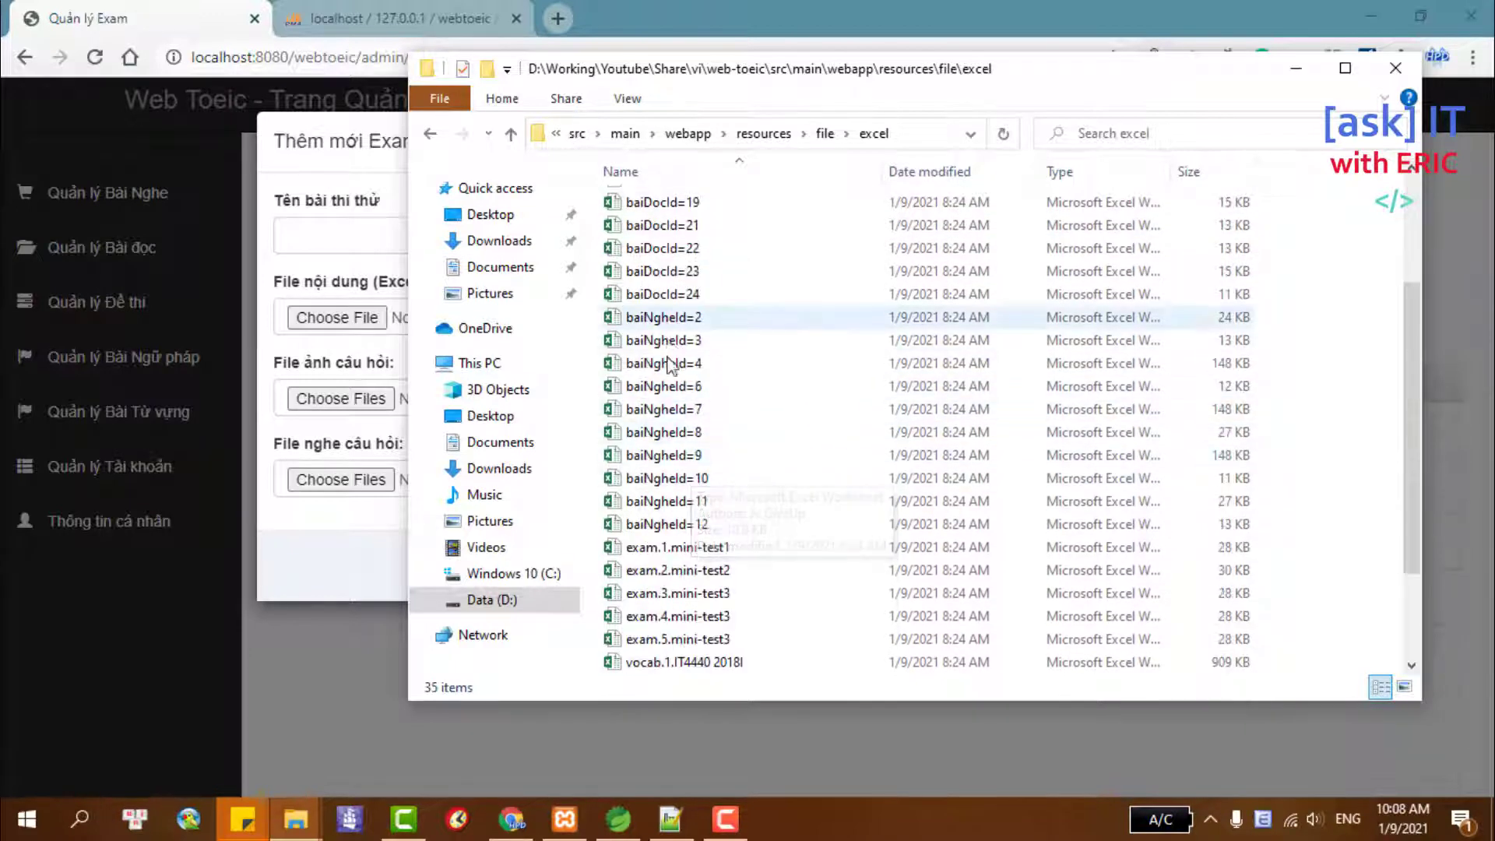
{"action": "scroll", "coordinate": [691, 369], "scroll_direction": "down", "scroll_amount": 2}
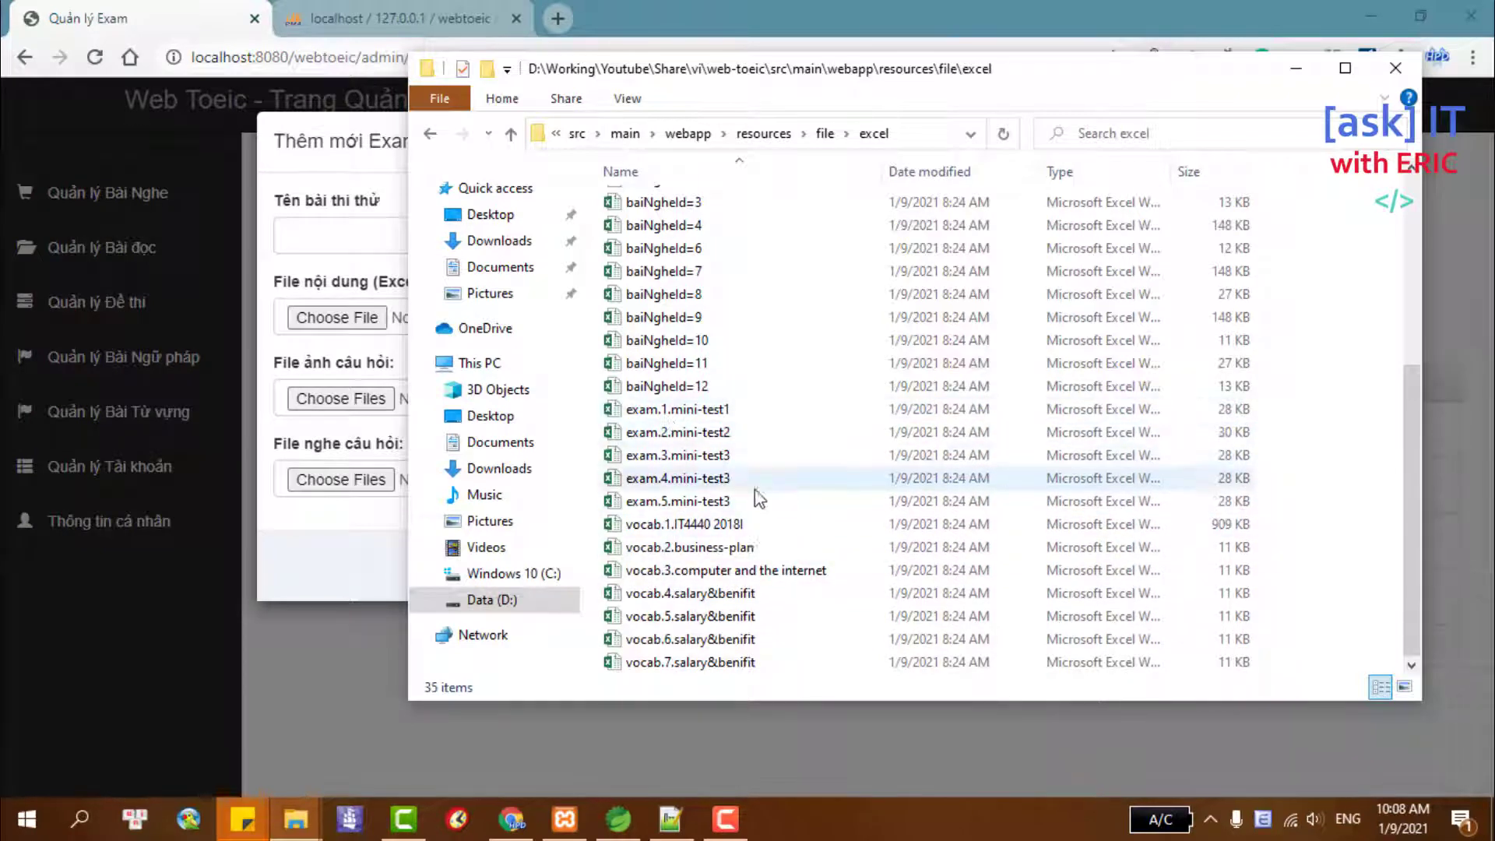
{"action": "left_click", "coordinate": [677, 411]}
- Open exam.1.mini-test1 in Excel and inspect row 2's cells A2 through I2
{"action": "double_click", "coordinate": [678, 414]}
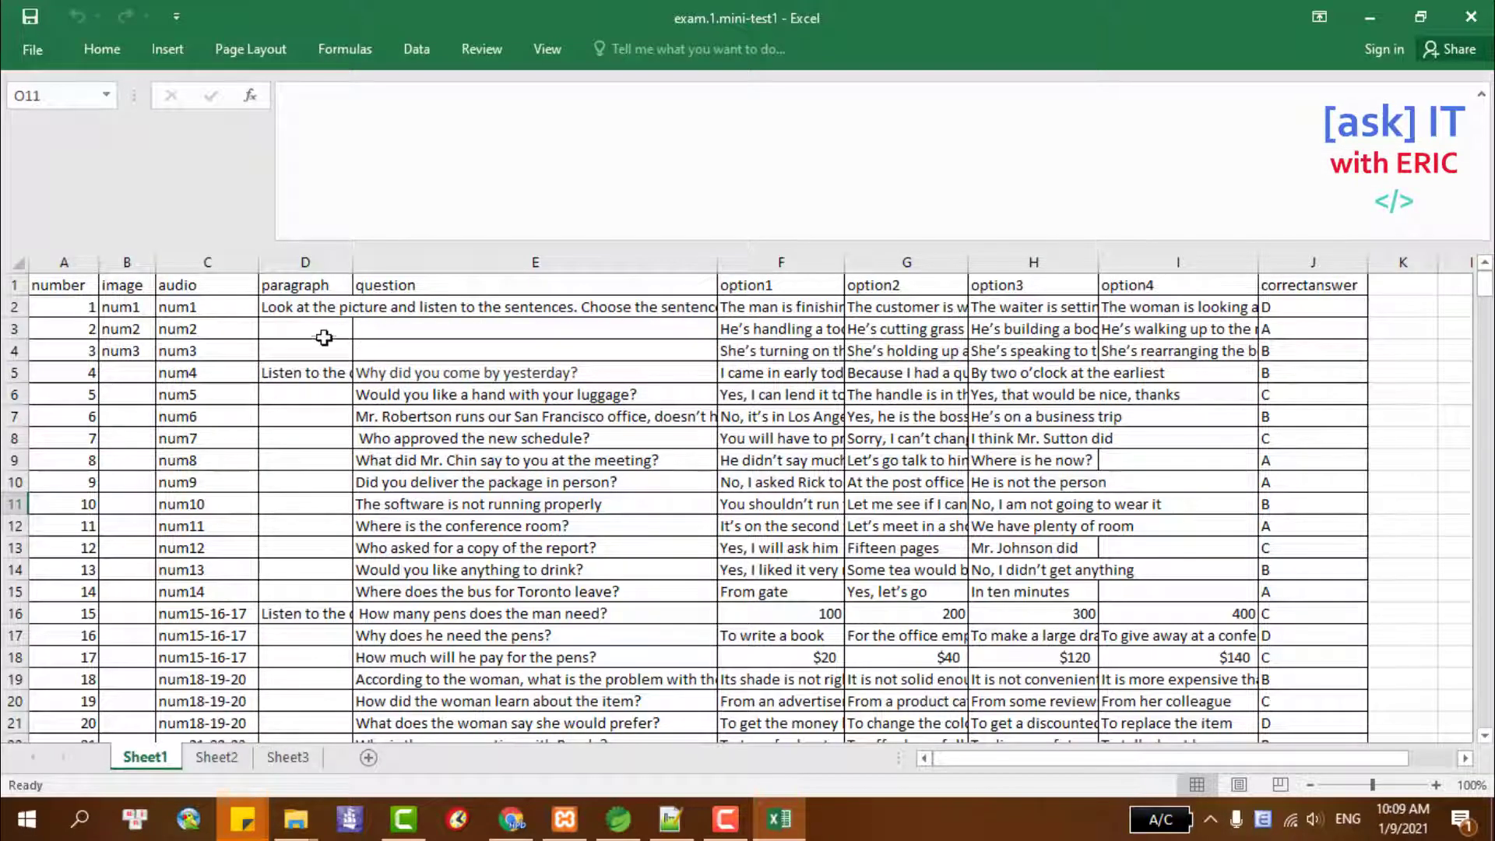
{"action": "left_click", "coordinate": [57, 306]}
{"action": "left_click", "coordinate": [117, 307]}
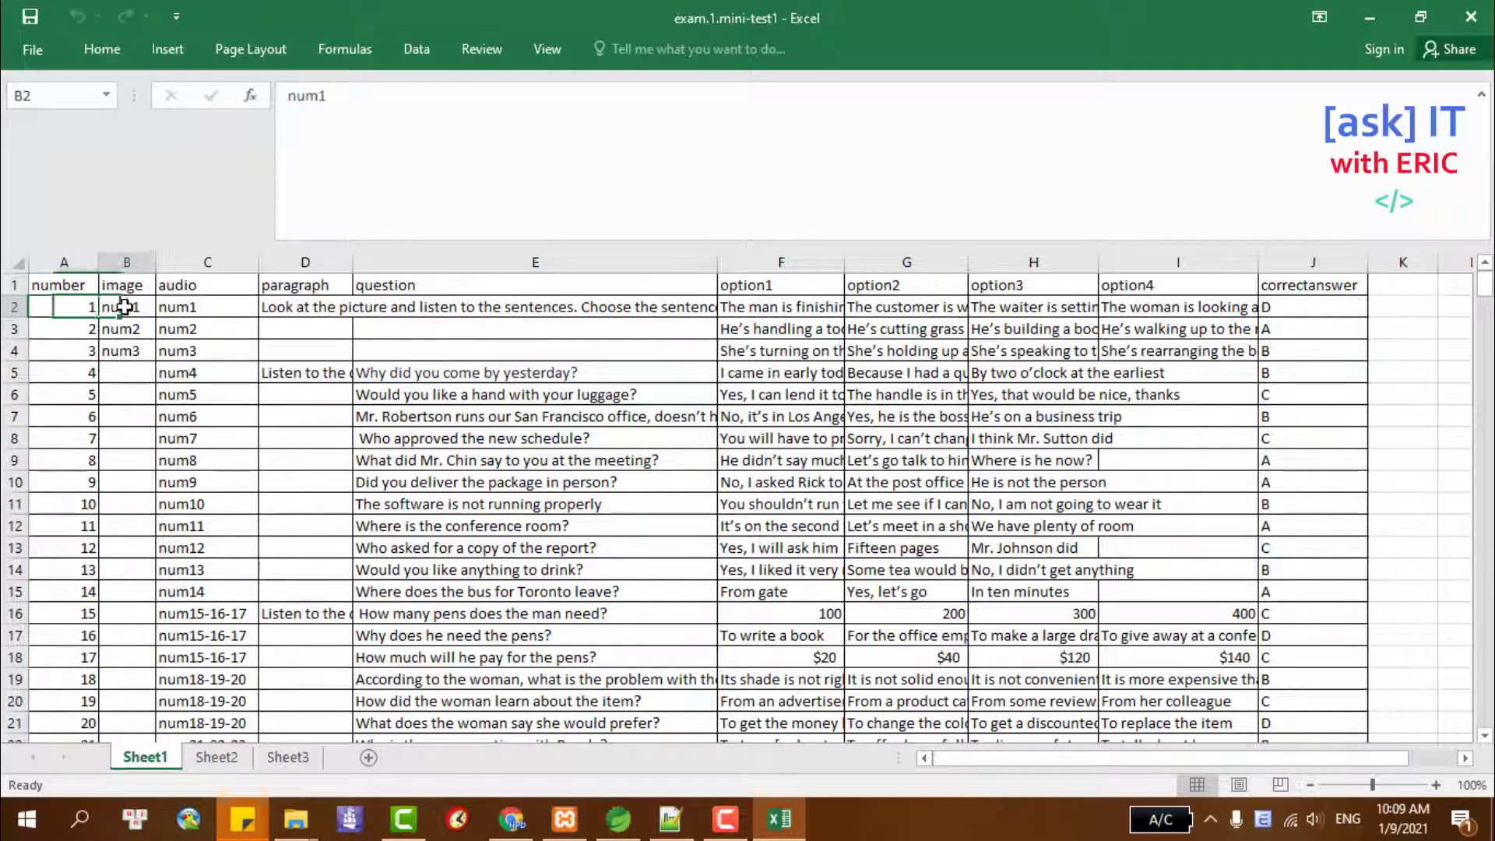
{"action": "left_click", "coordinate": [184, 309]}
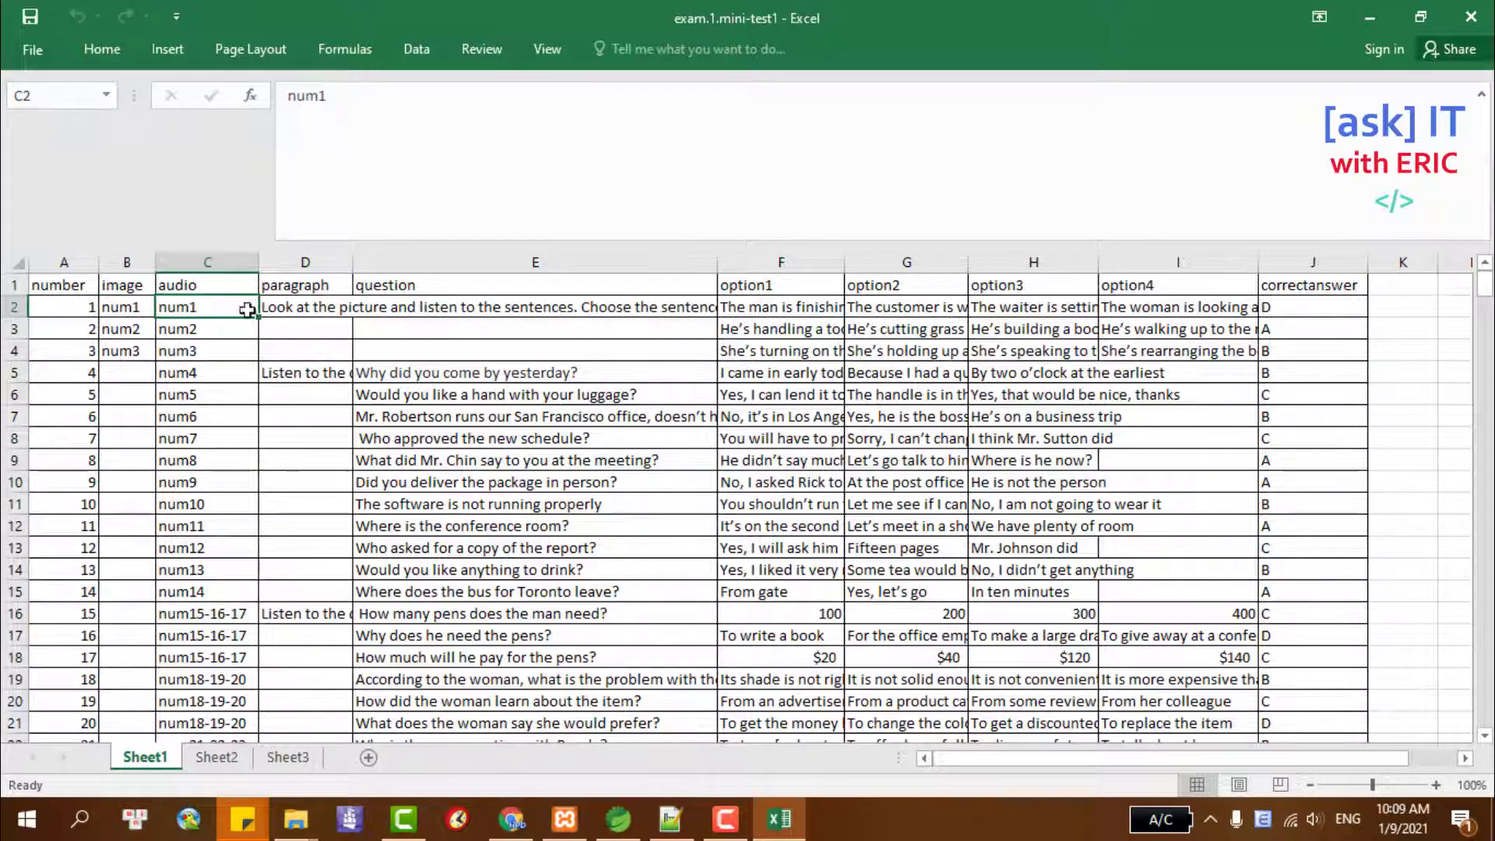
{"action": "left_click", "coordinate": [305, 308]}
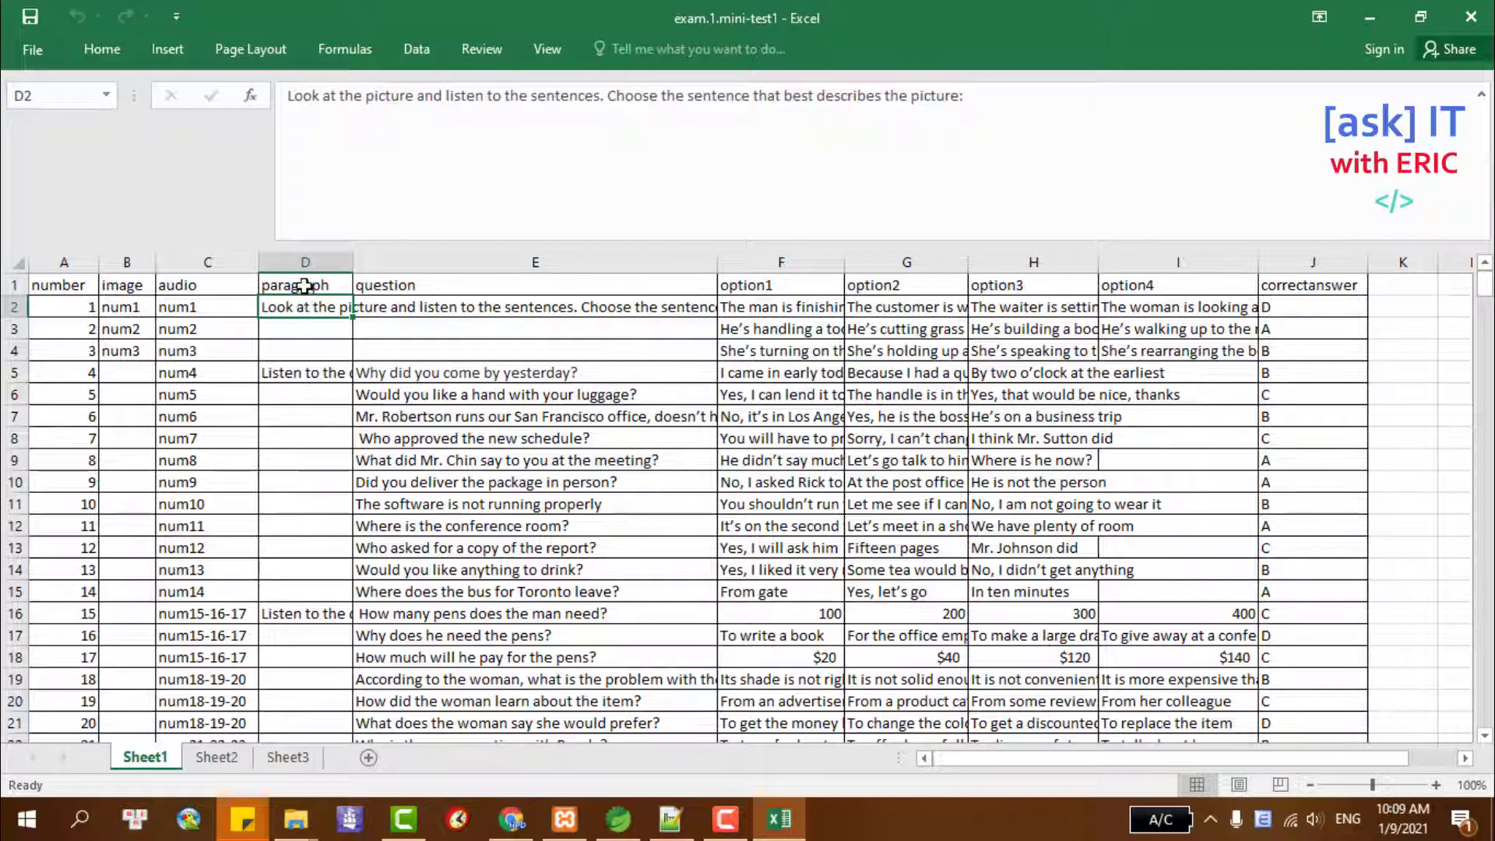
{"action": "left_click", "coordinate": [430, 312]}
{"action": "left_click", "coordinate": [820, 306]}
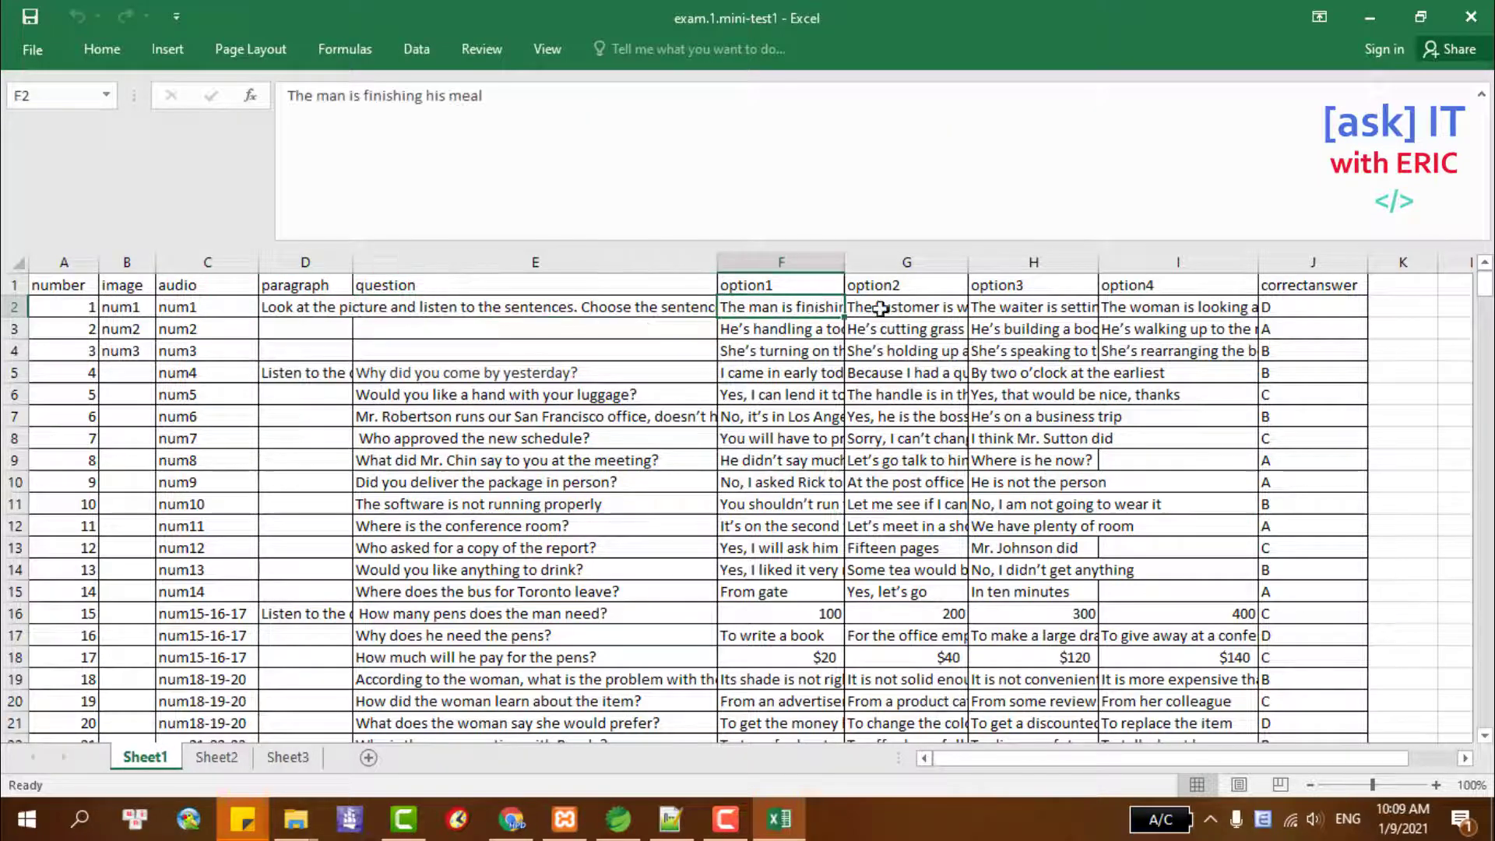
{"action": "left_click", "coordinate": [904, 307]}
{"action": "left_click", "coordinate": [1034, 307]}
{"action": "left_click", "coordinate": [1178, 312]}
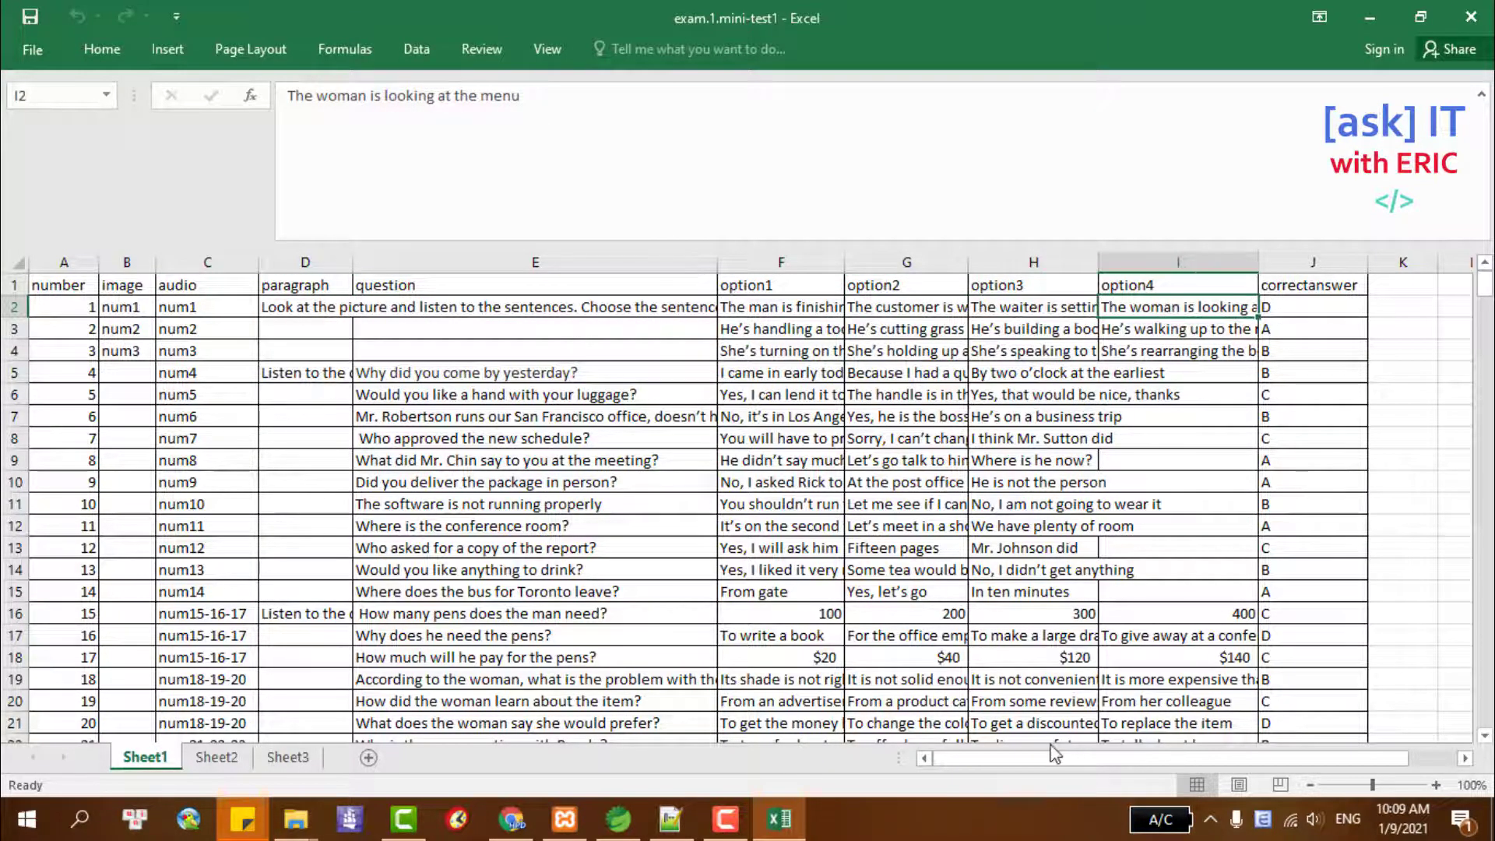
- Scroll Sheet1 down to row 101 and back, then close Excel
{"action": "left_click_drag", "start_coordinate": [1055, 754], "coordinate": [1124, 767]}
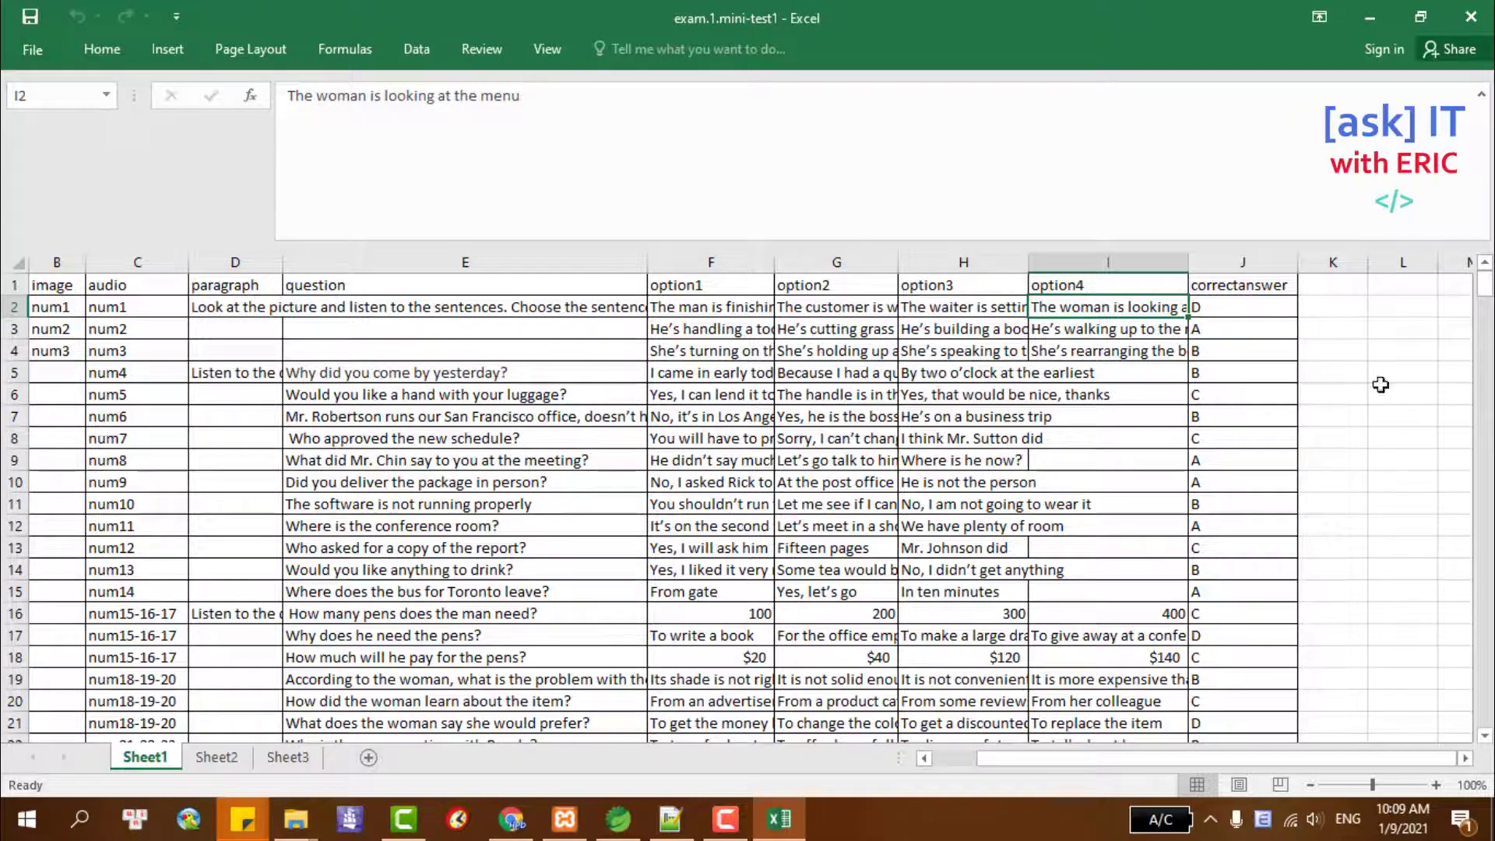
{"action": "scroll", "coordinate": [1211, 448], "scroll_direction": "down", "scroll_amount": 1}
{"action": "scroll", "coordinate": [1211, 447], "scroll_direction": "down", "scroll_amount": 5}
{"action": "scroll", "coordinate": [1222, 424], "scroll_direction": "down", "scroll_amount": 10}
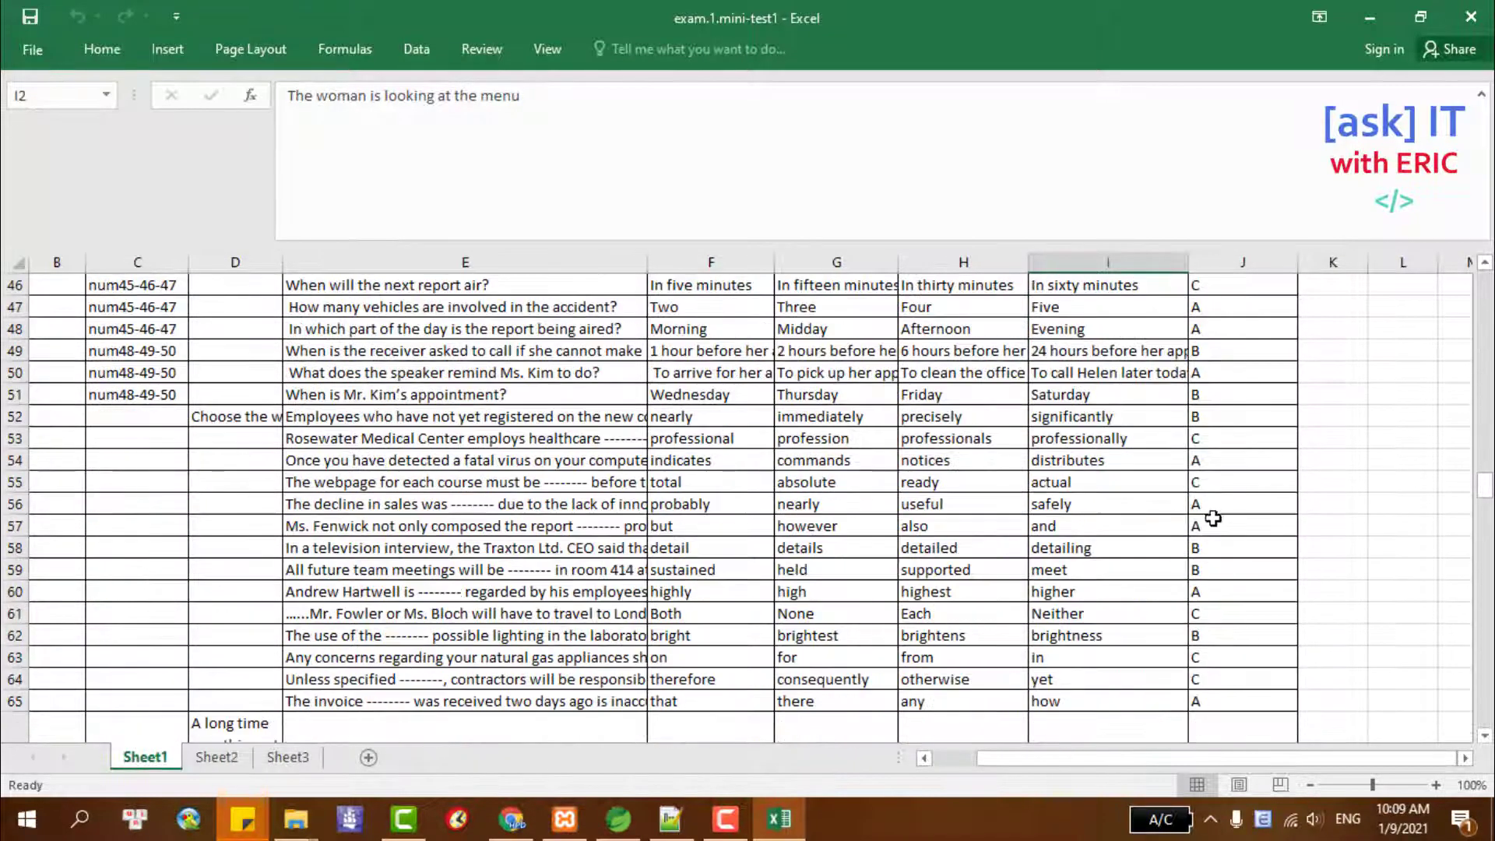
{"action": "scroll", "coordinate": [811, 498], "scroll_direction": "down", "scroll_amount": 4}
{"action": "scroll", "coordinate": [812, 499], "scroll_direction": "down", "scroll_amount": 2}
{"action": "scroll", "coordinate": [794, 524], "scroll_direction": "down", "scroll_amount": 4}
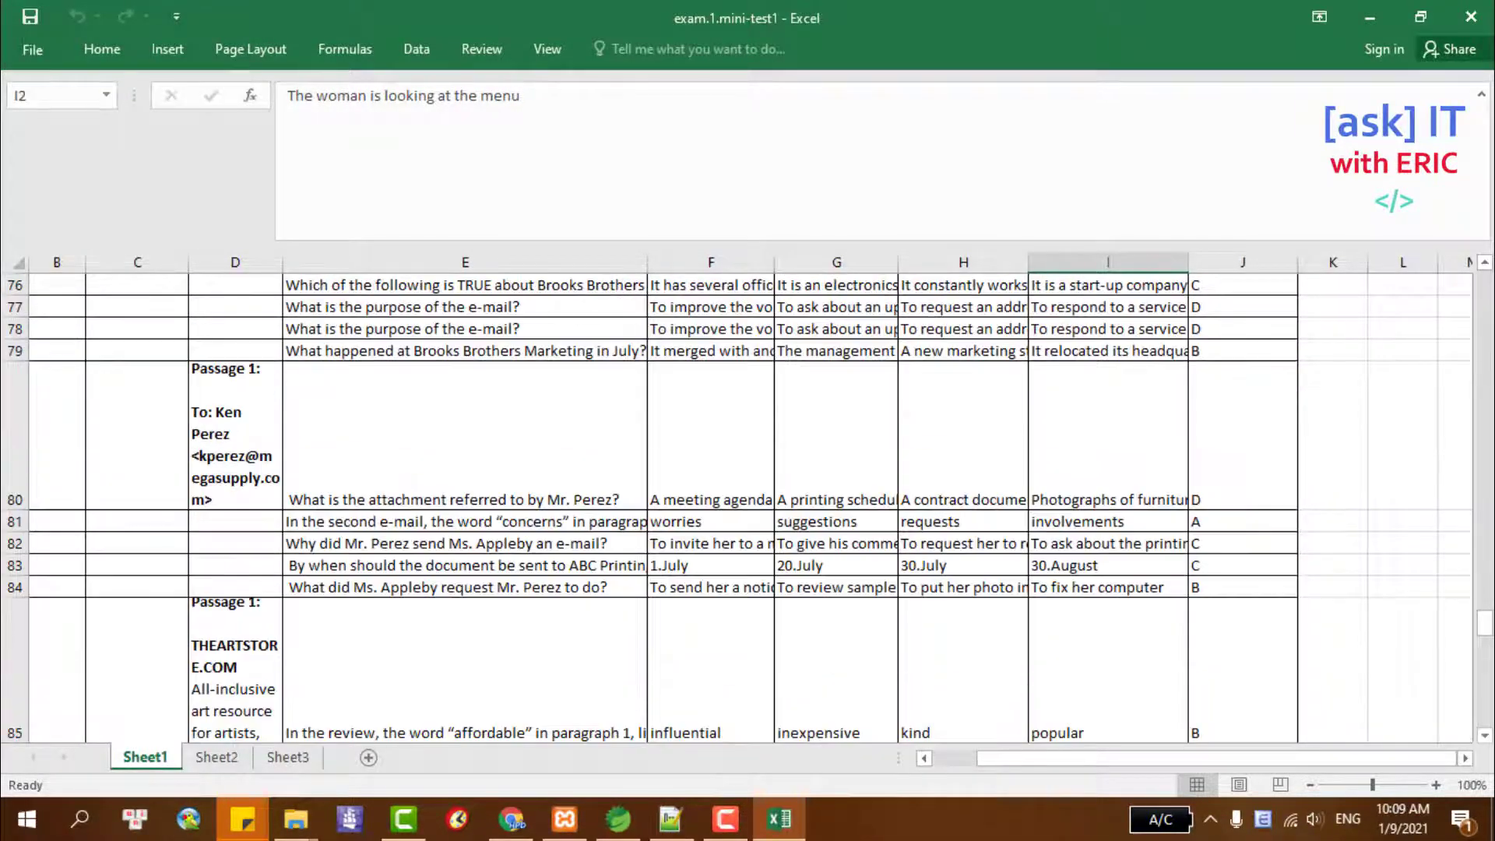
{"action": "left_click_drag", "start_coordinate": [1484, 643], "coordinate": [1483, 712]}
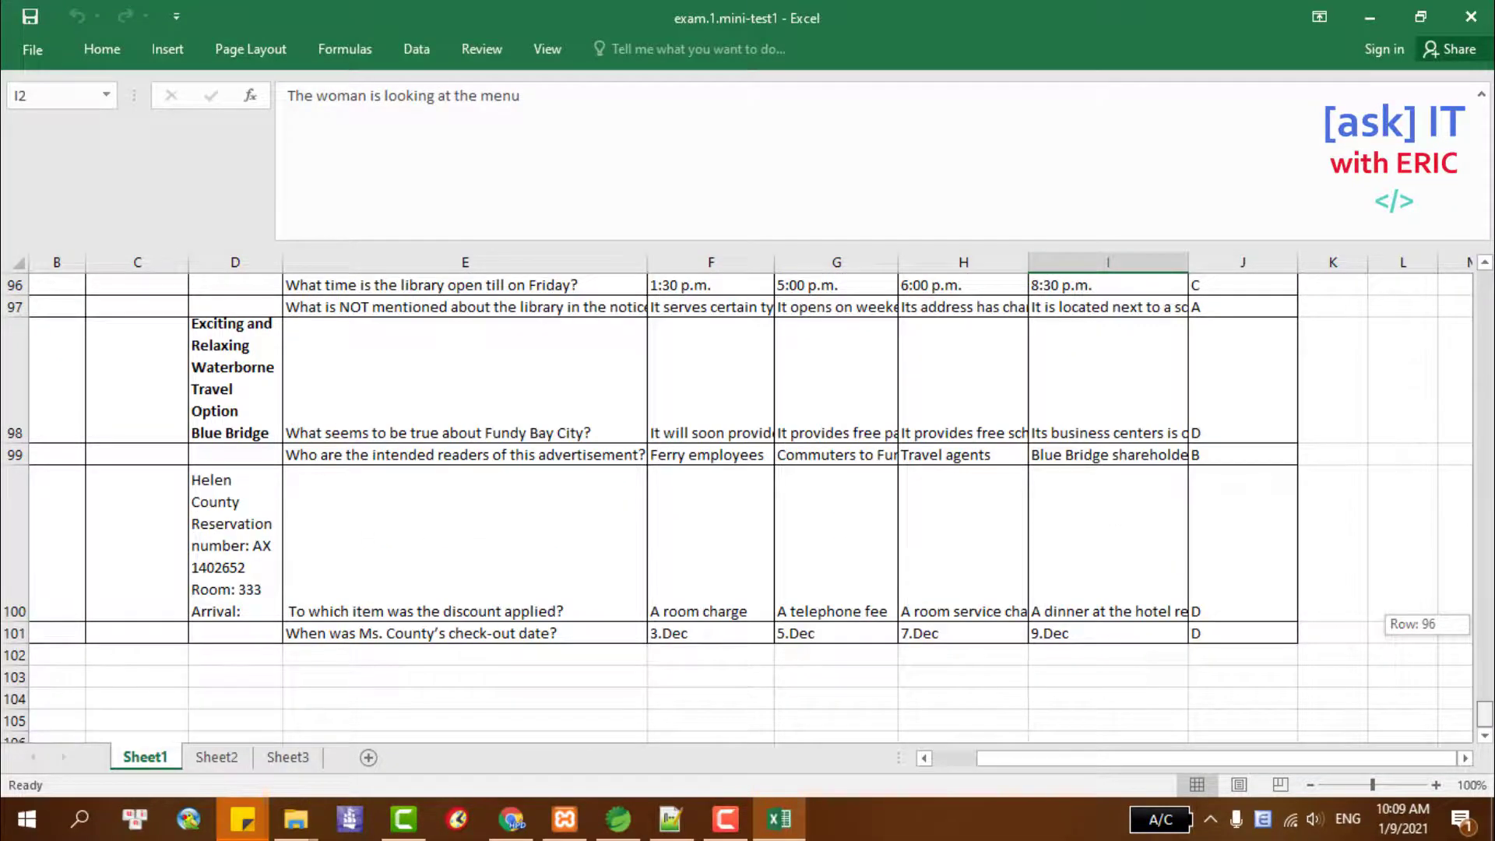
{"action": "left_click_drag", "start_coordinate": [1483, 710], "coordinate": [1483, 282]}
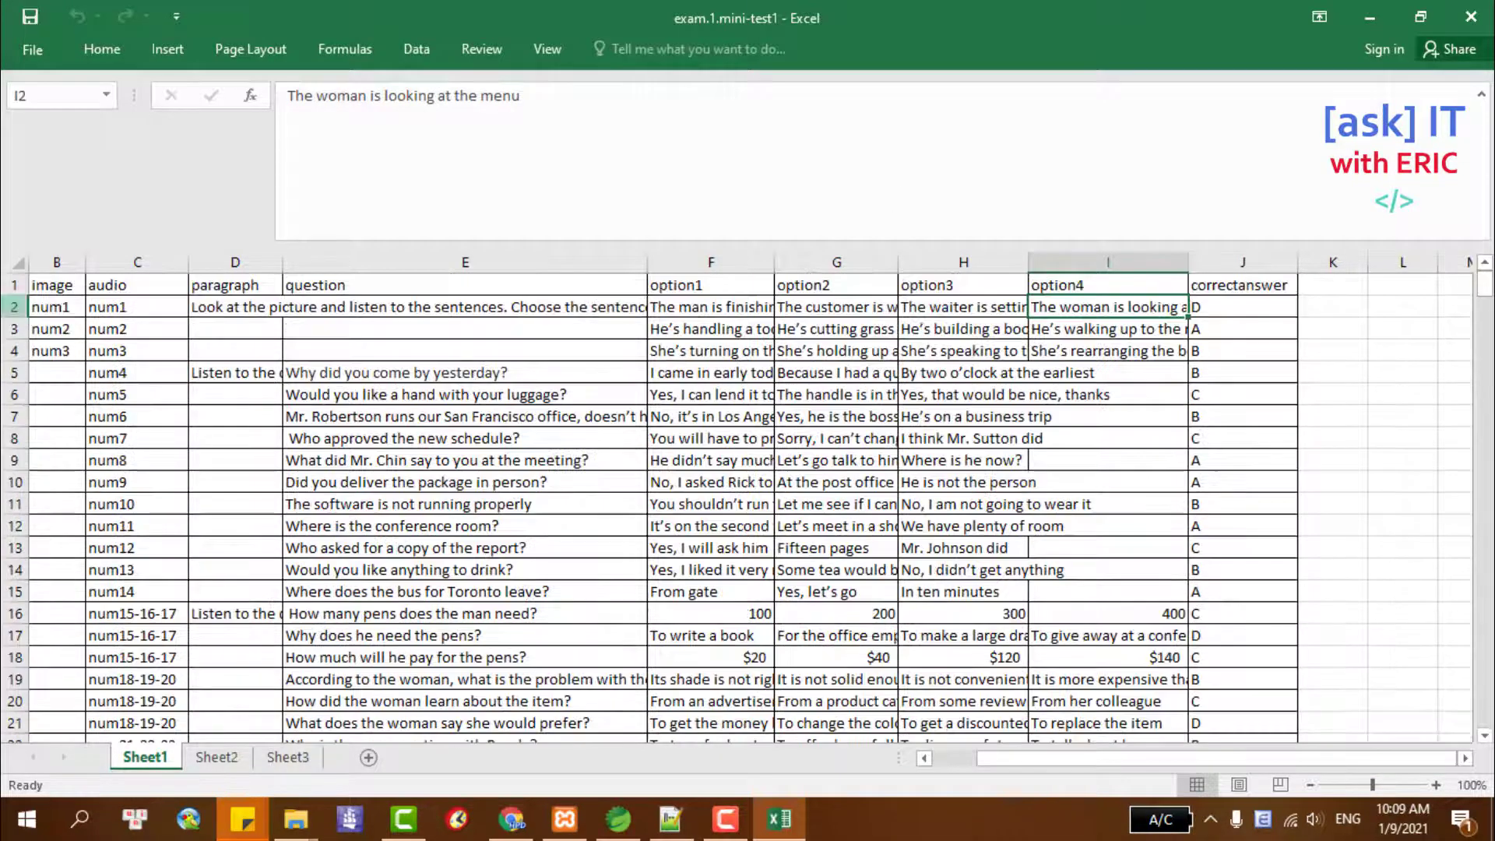
{"action": "mouse_move", "coordinate": [1487, 285]}
{"action": "left_mouse_down"}
{"action": "mouse_move", "coordinate": [1484, 712]}
{"action": "mouse_move", "coordinate": [1484, 281]}
{"action": "left_mouse_up"}
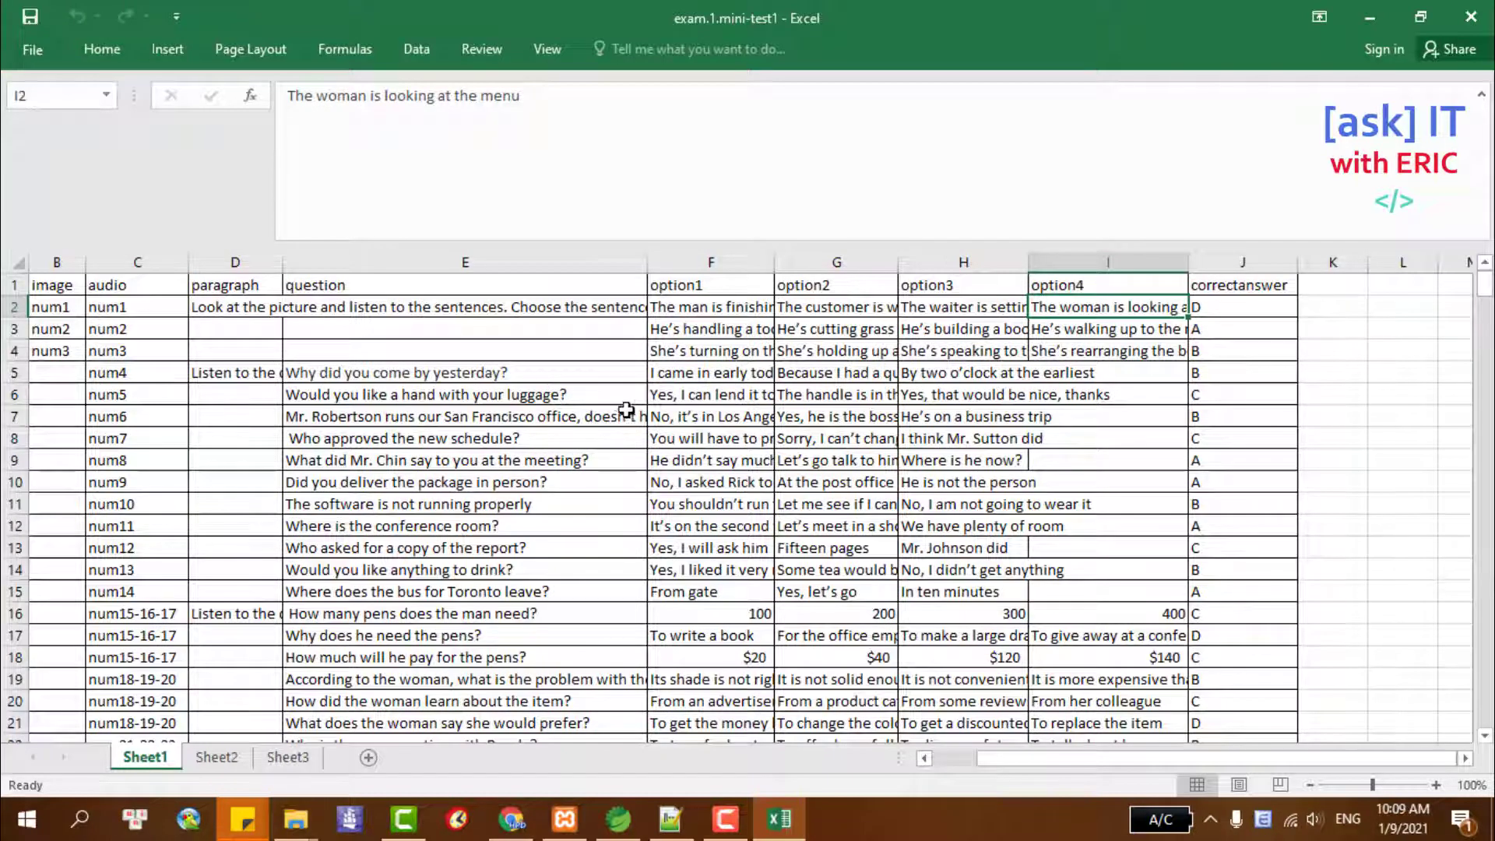
{"action": "left_click", "coordinate": [1477, 22]}
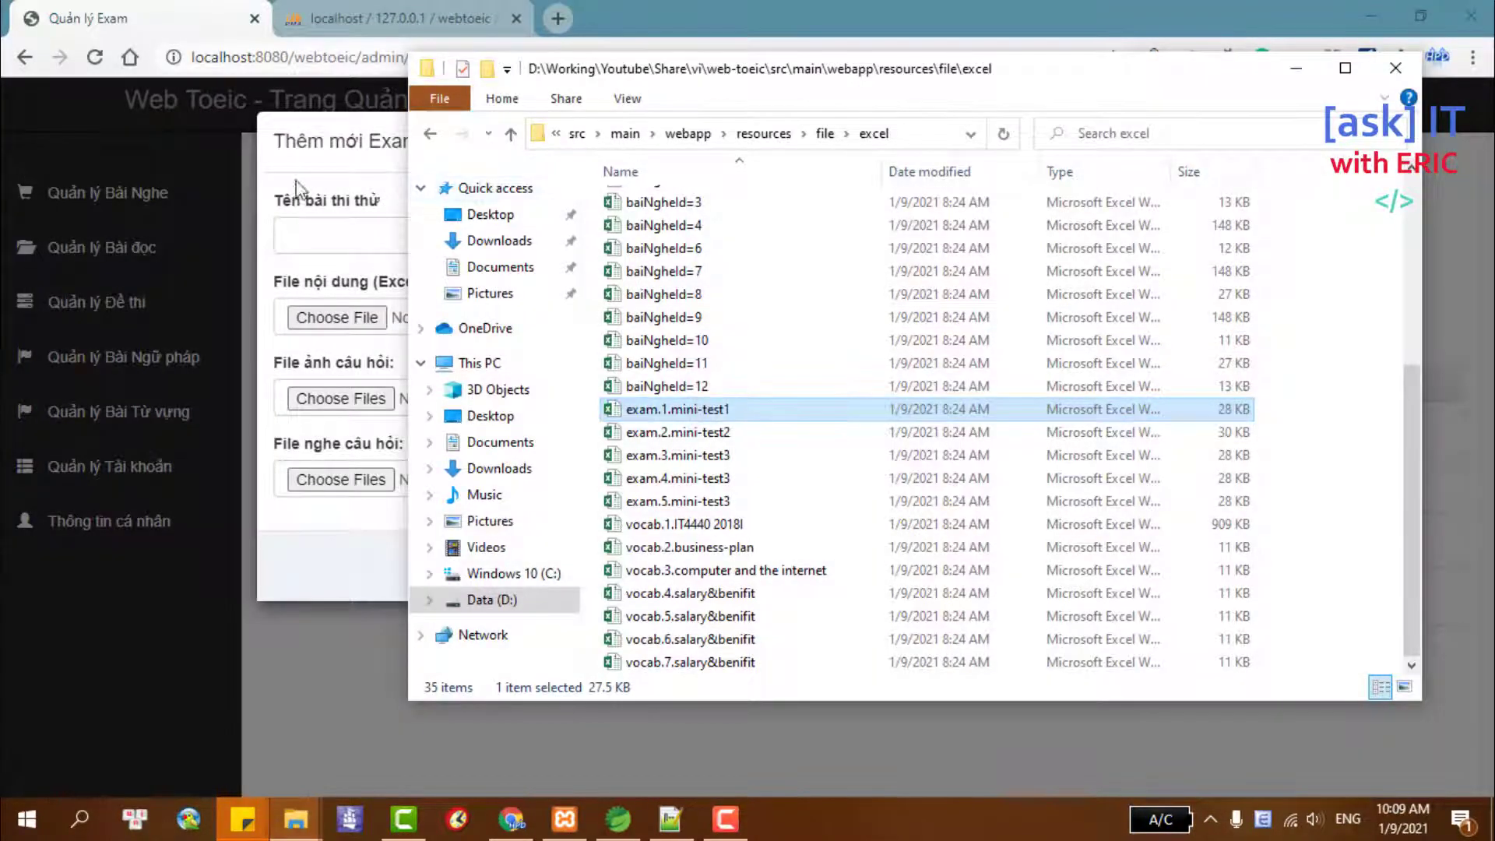
- Close File Explorer and cancel both the image and audio Choose Files pickers
{"action": "key", "text": "Escape"}
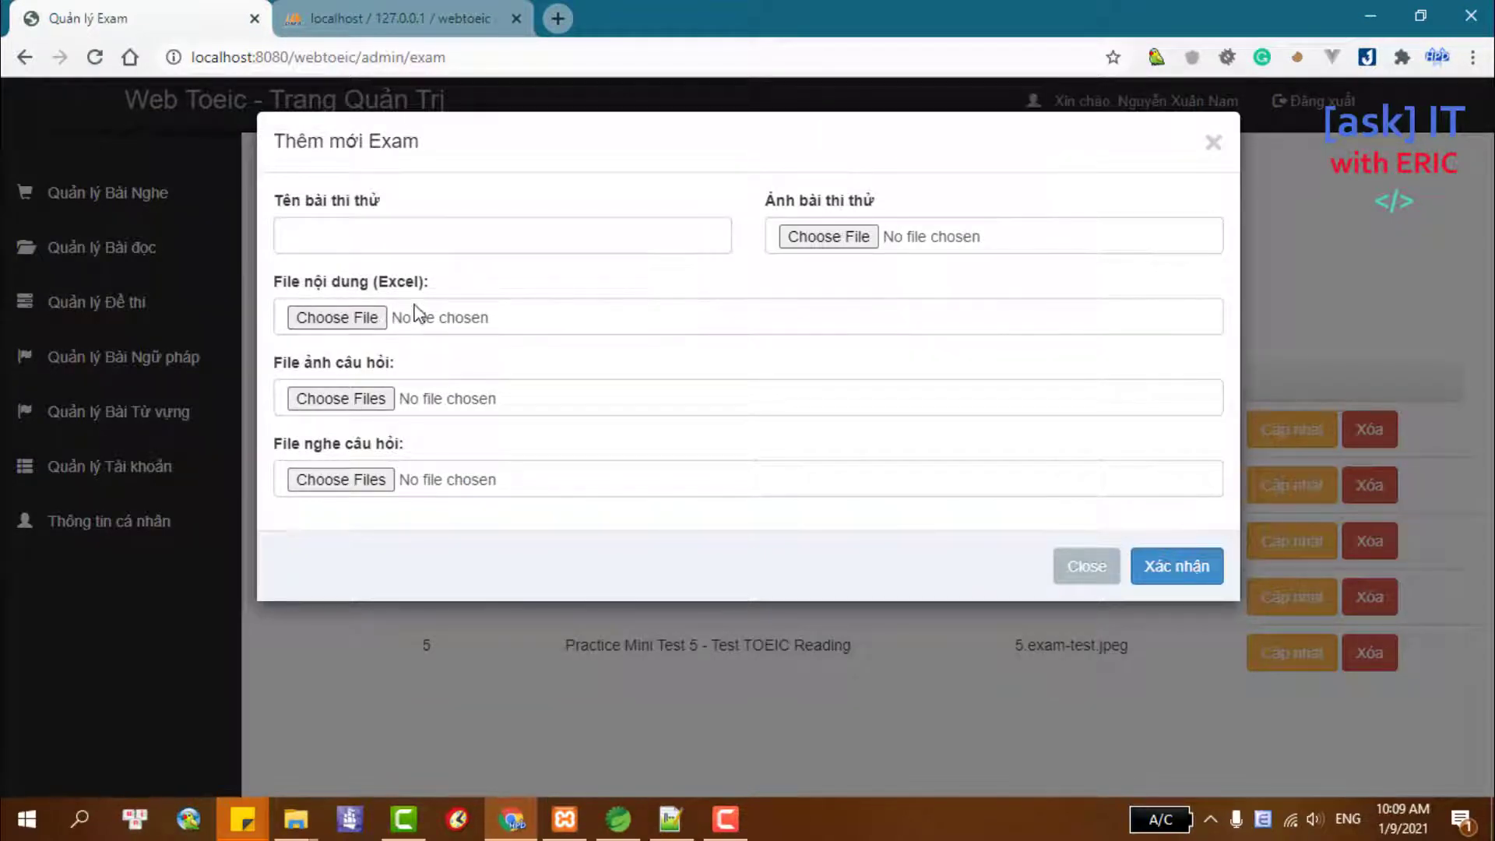
{"action": "left_click", "coordinate": [328, 399]}
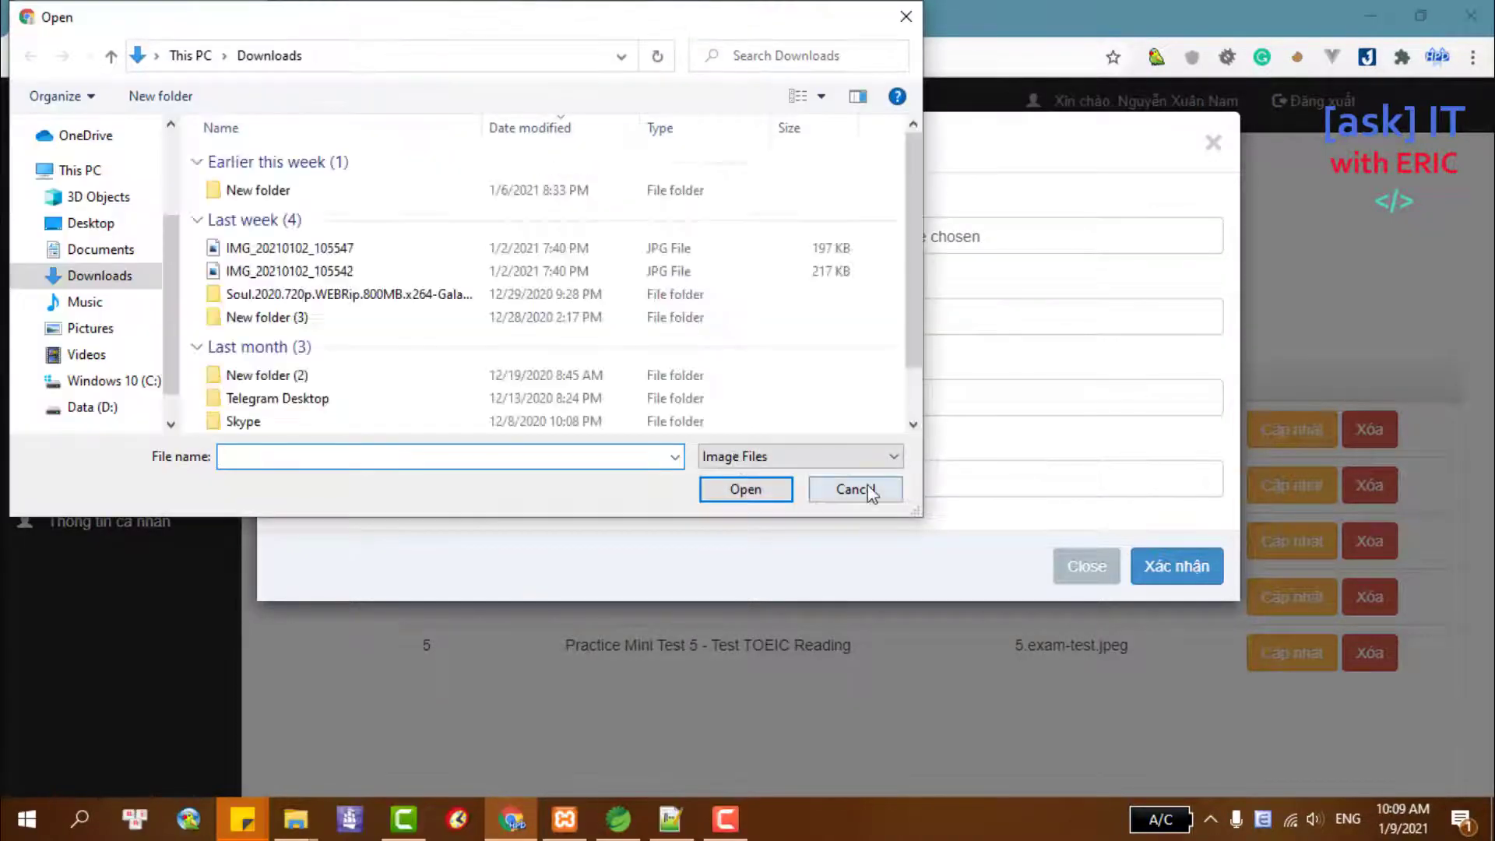
{"action": "left_click", "coordinate": [799, 456]}
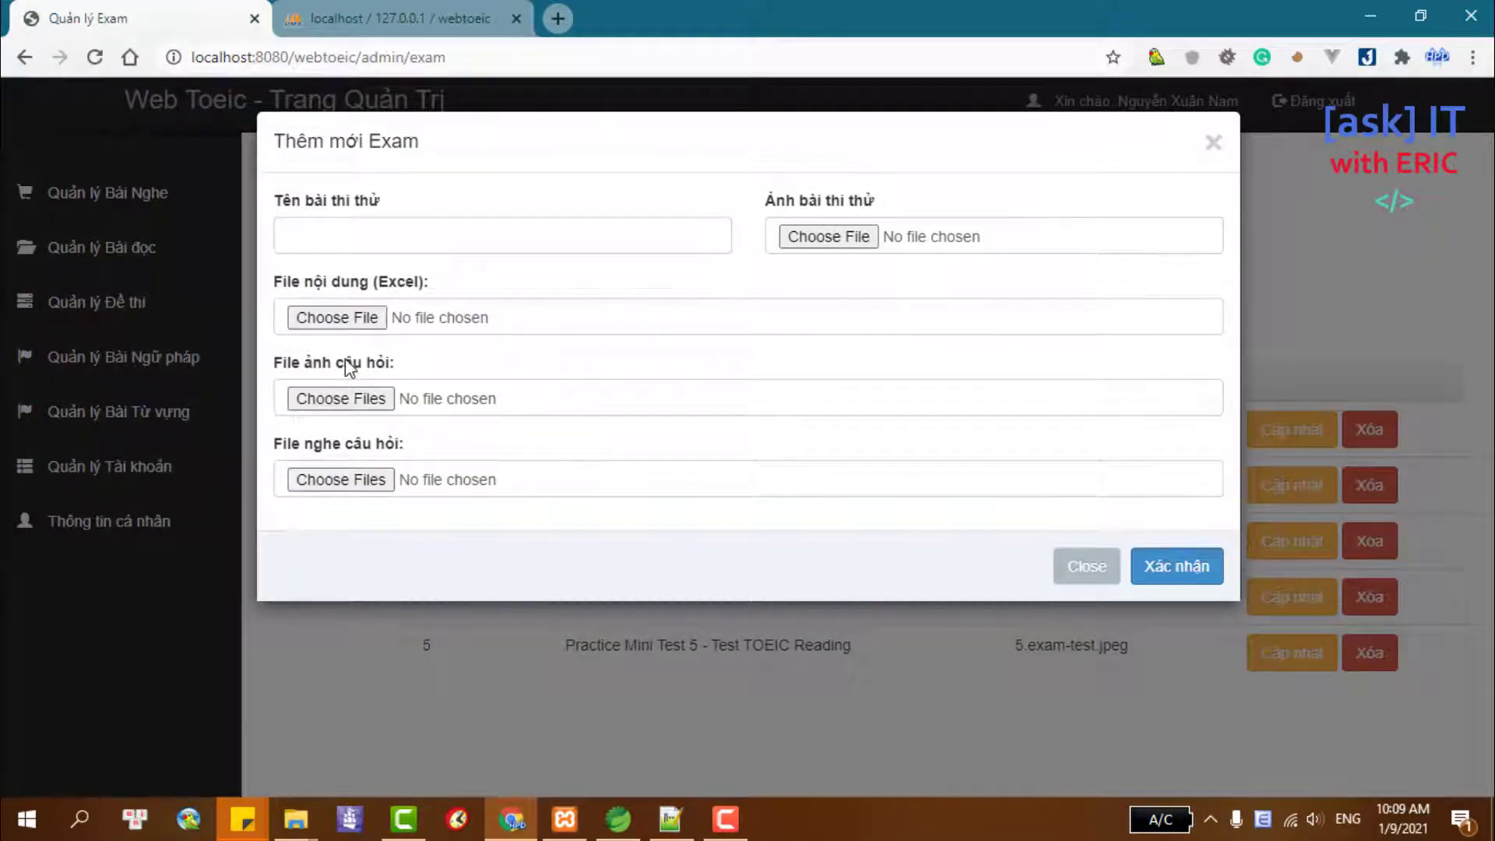
{"action": "left_click", "coordinate": [374, 480]}
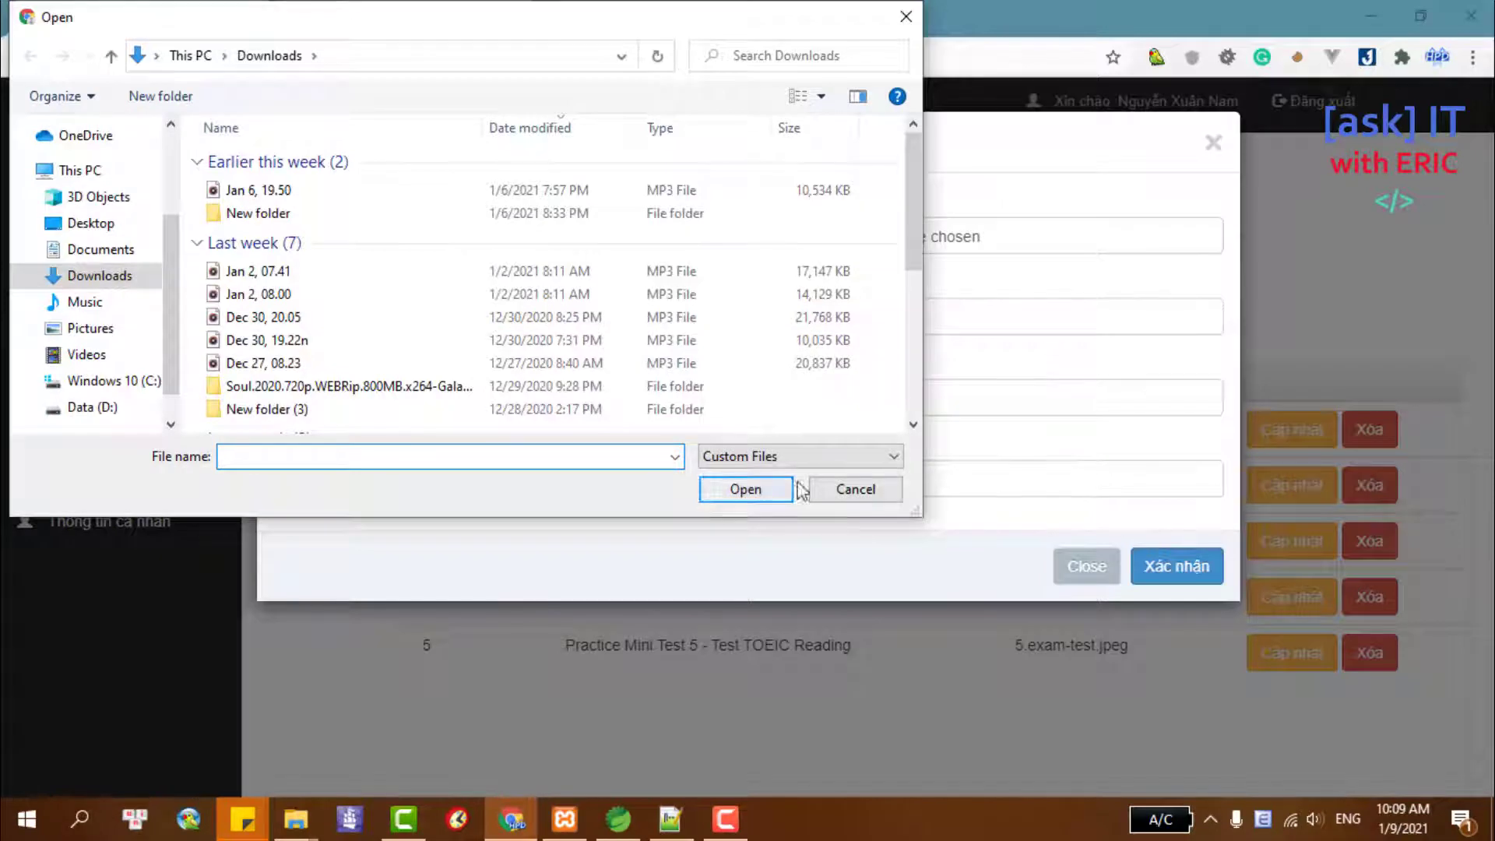
{"action": "left_click", "coordinate": [856, 489]}
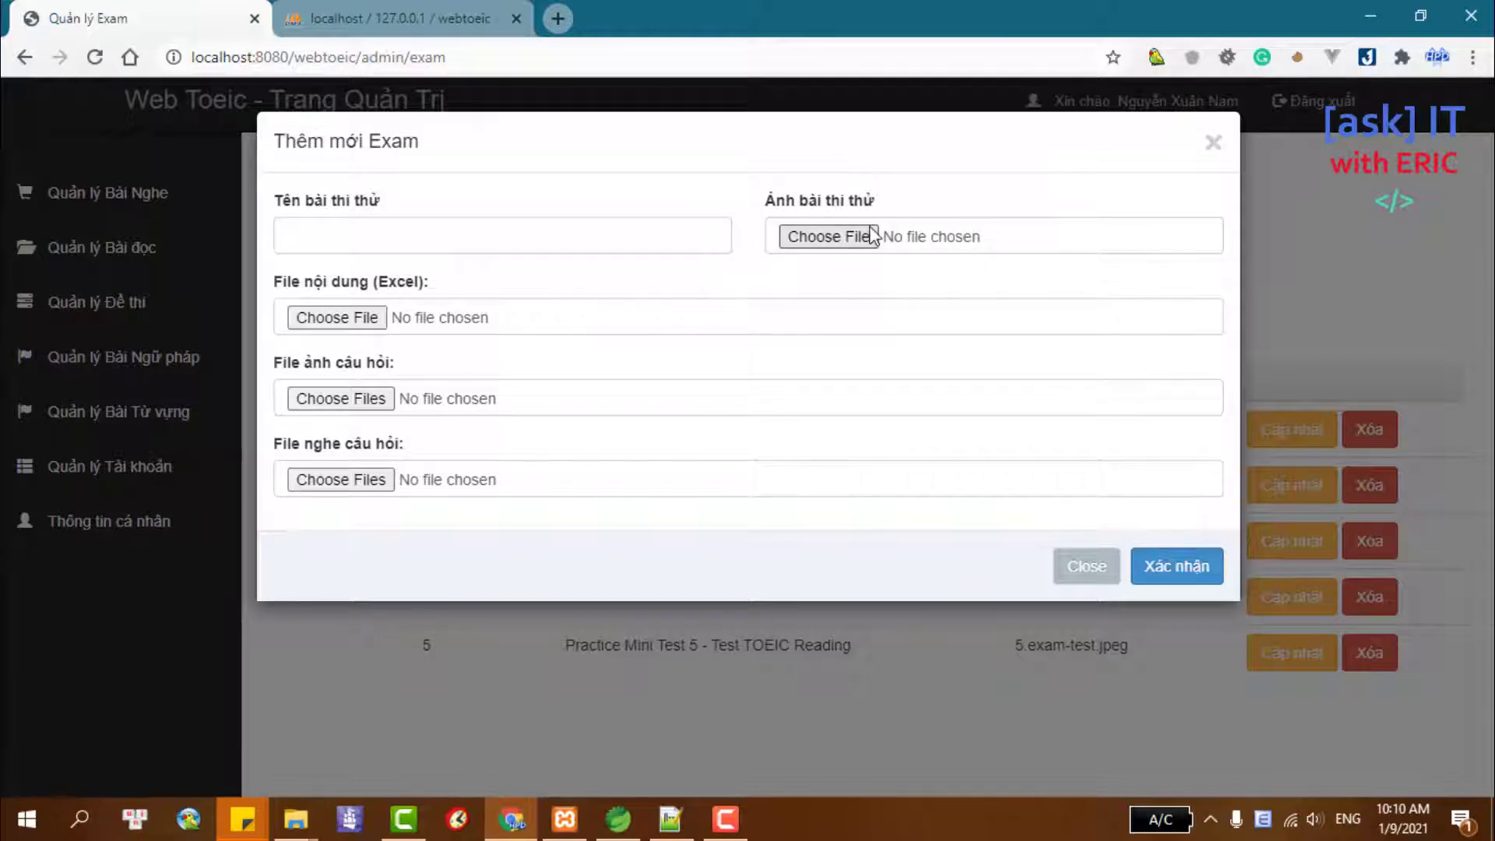
- Close the Thêm mới Exam form, log out of admin, and open the sign-in page
{"action": "left_click", "coordinate": [1082, 570]}
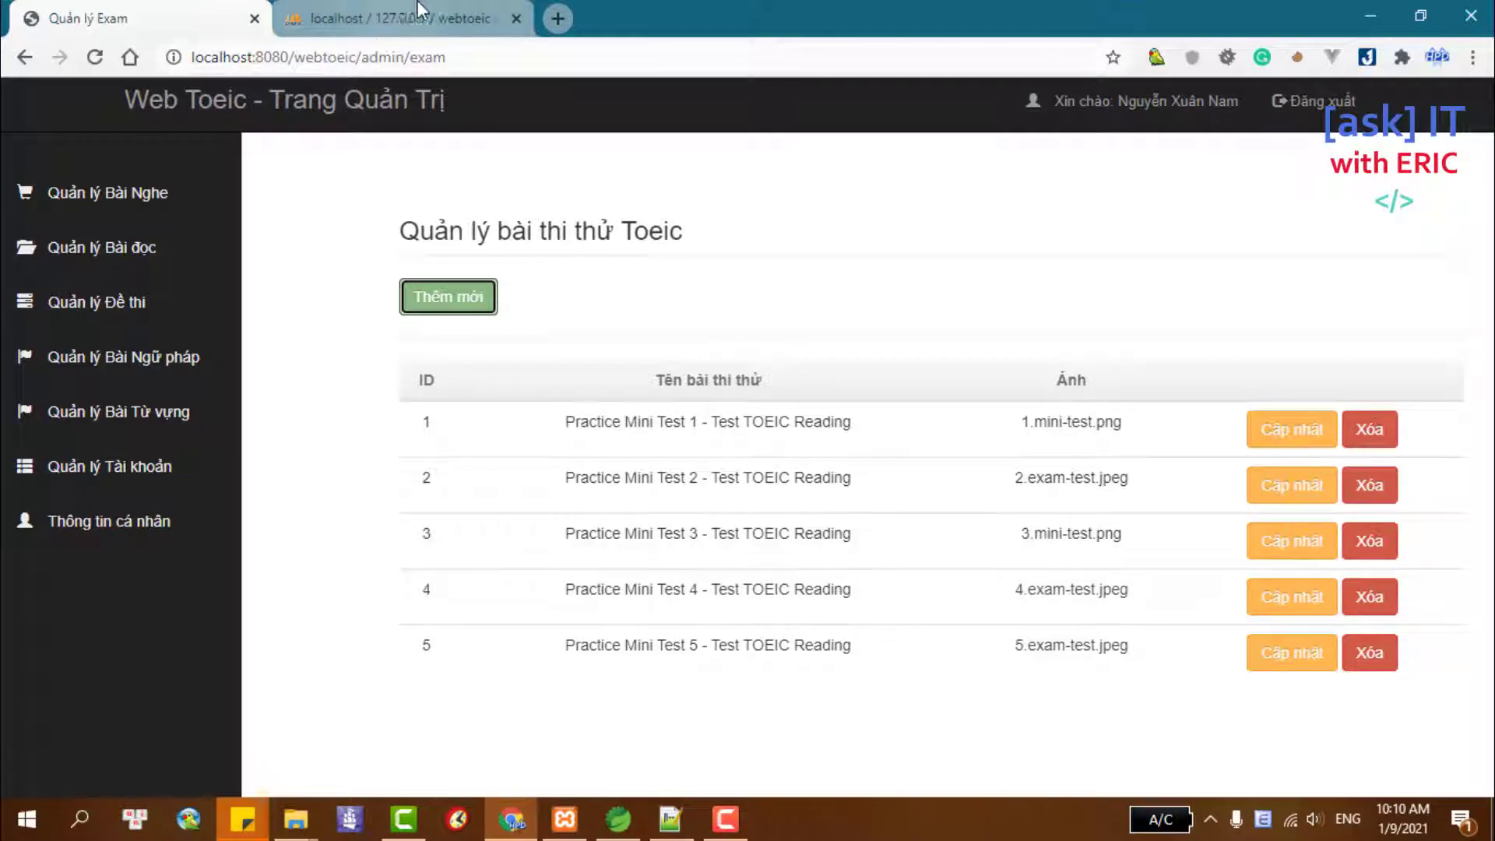
{"action": "left_click", "coordinate": [1293, 99]}
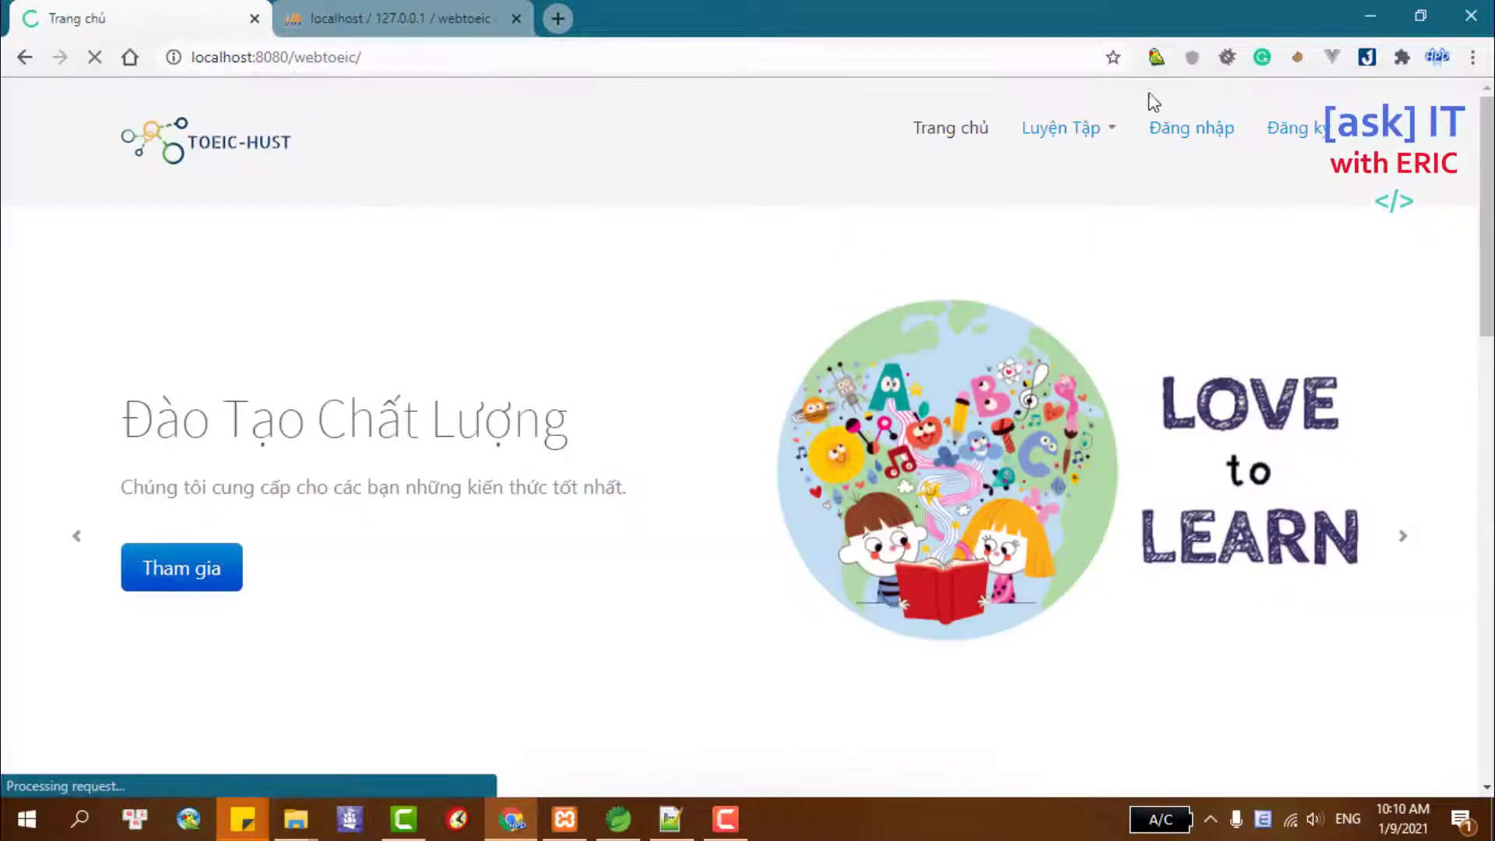
{"action": "left_click", "coordinate": [1182, 140]}
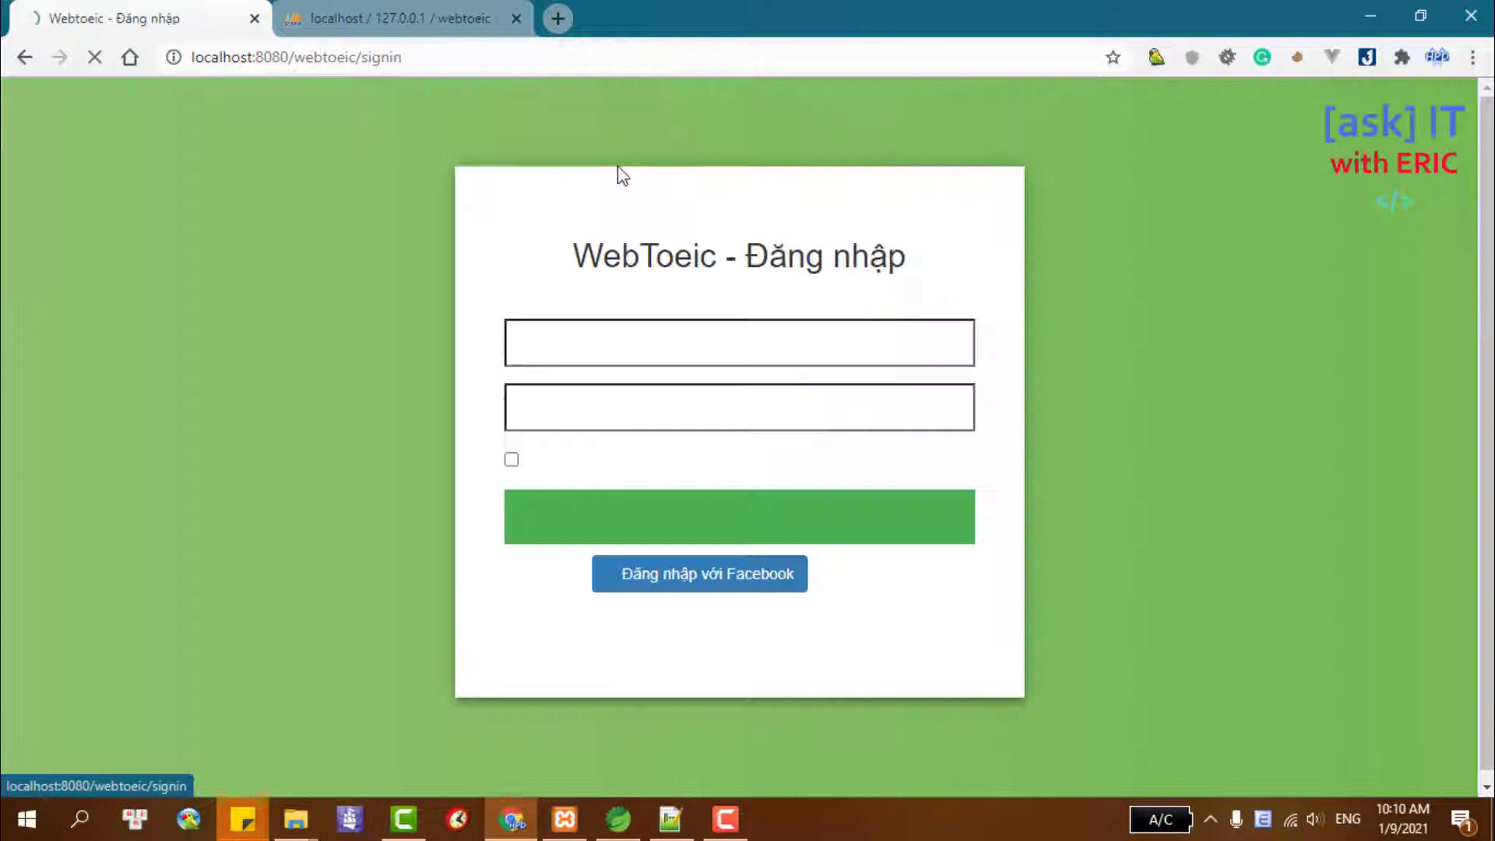
{"action": "left_click", "coordinate": [581, 333]}
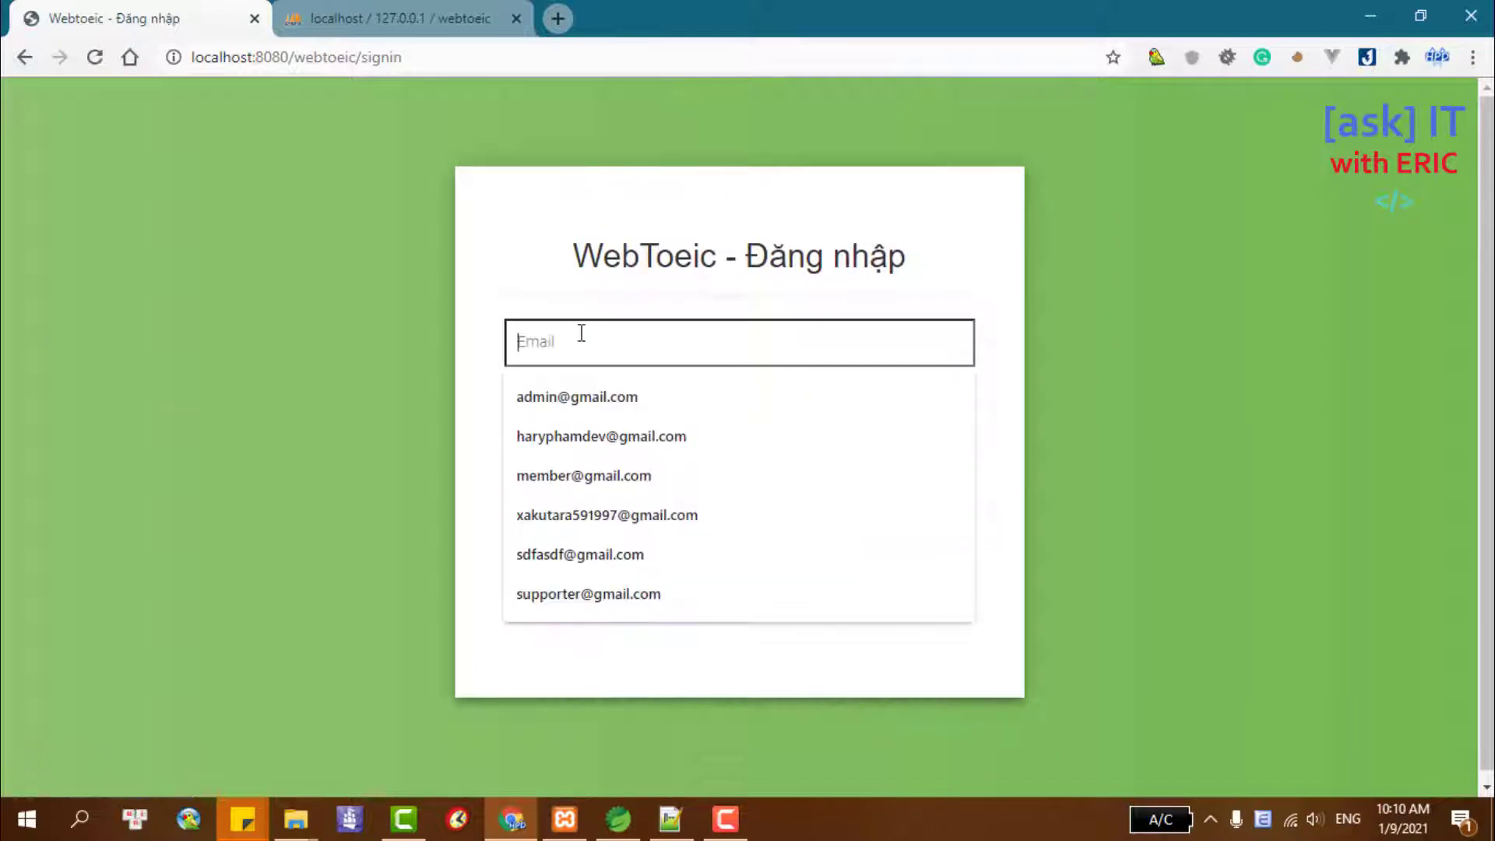
- Sign in with the member e-mail and account password, dismissing Chrome's breach warning
{"action": "left_click", "coordinate": [592, 475]}
{"action": "type", "text": "12345"}
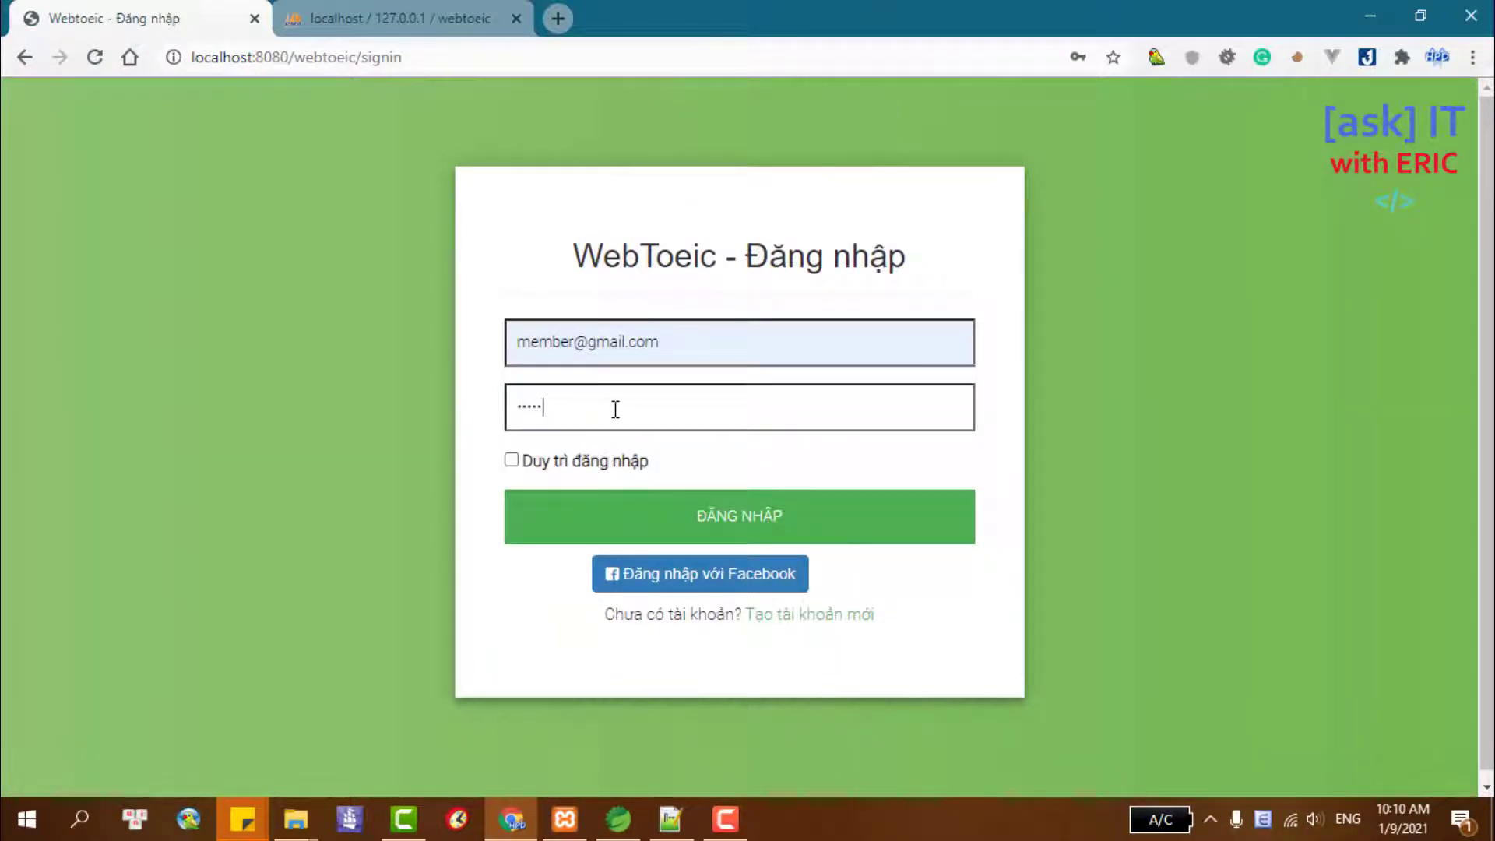
{"action": "left_click", "coordinate": [610, 516]}
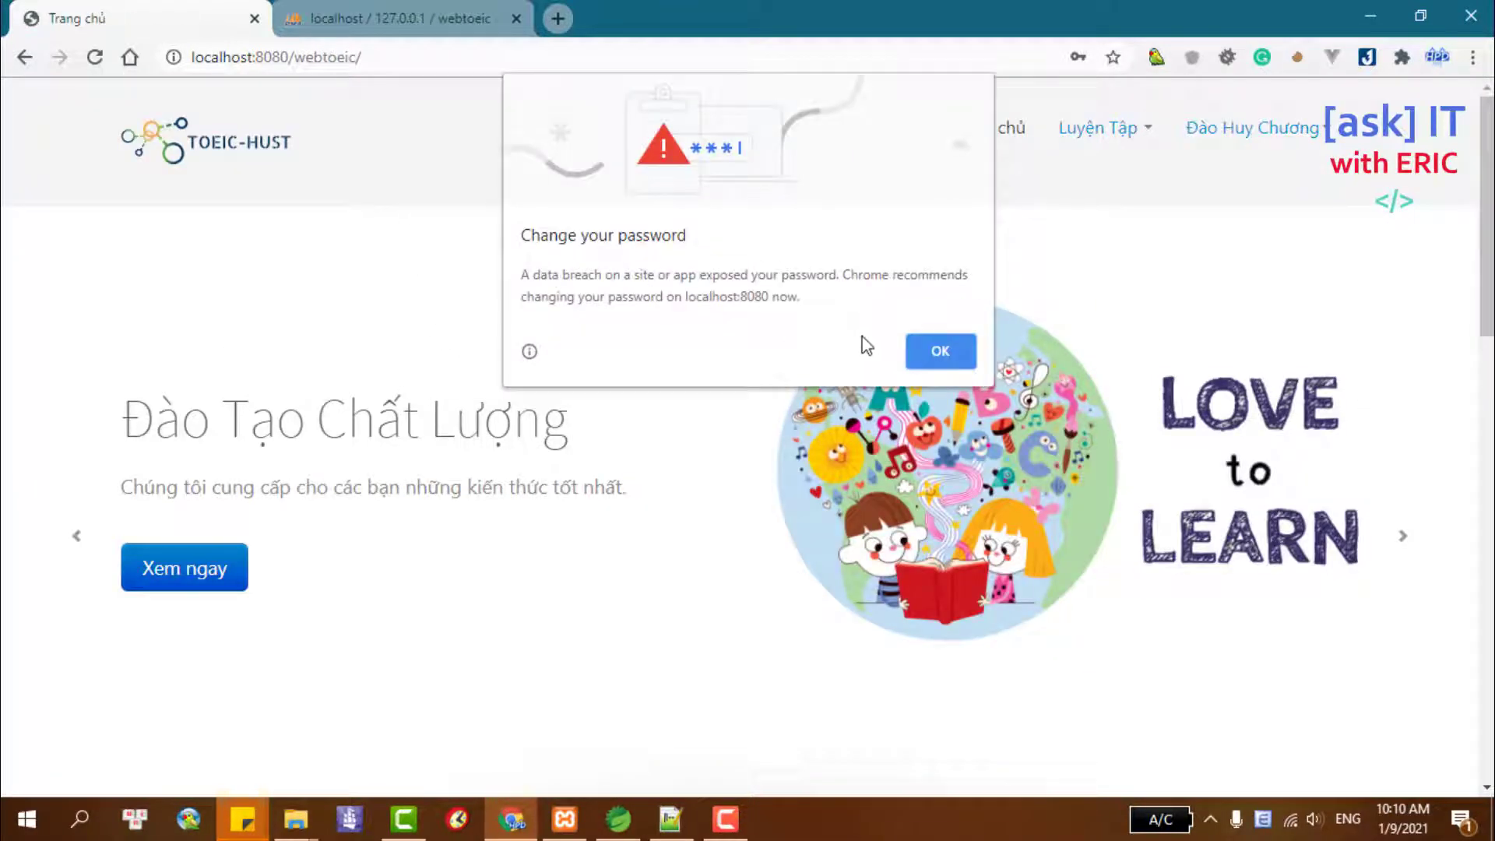
{"action": "left_click", "coordinate": [934, 347]}
{"action": "left_click", "coordinate": [1138, 130]}
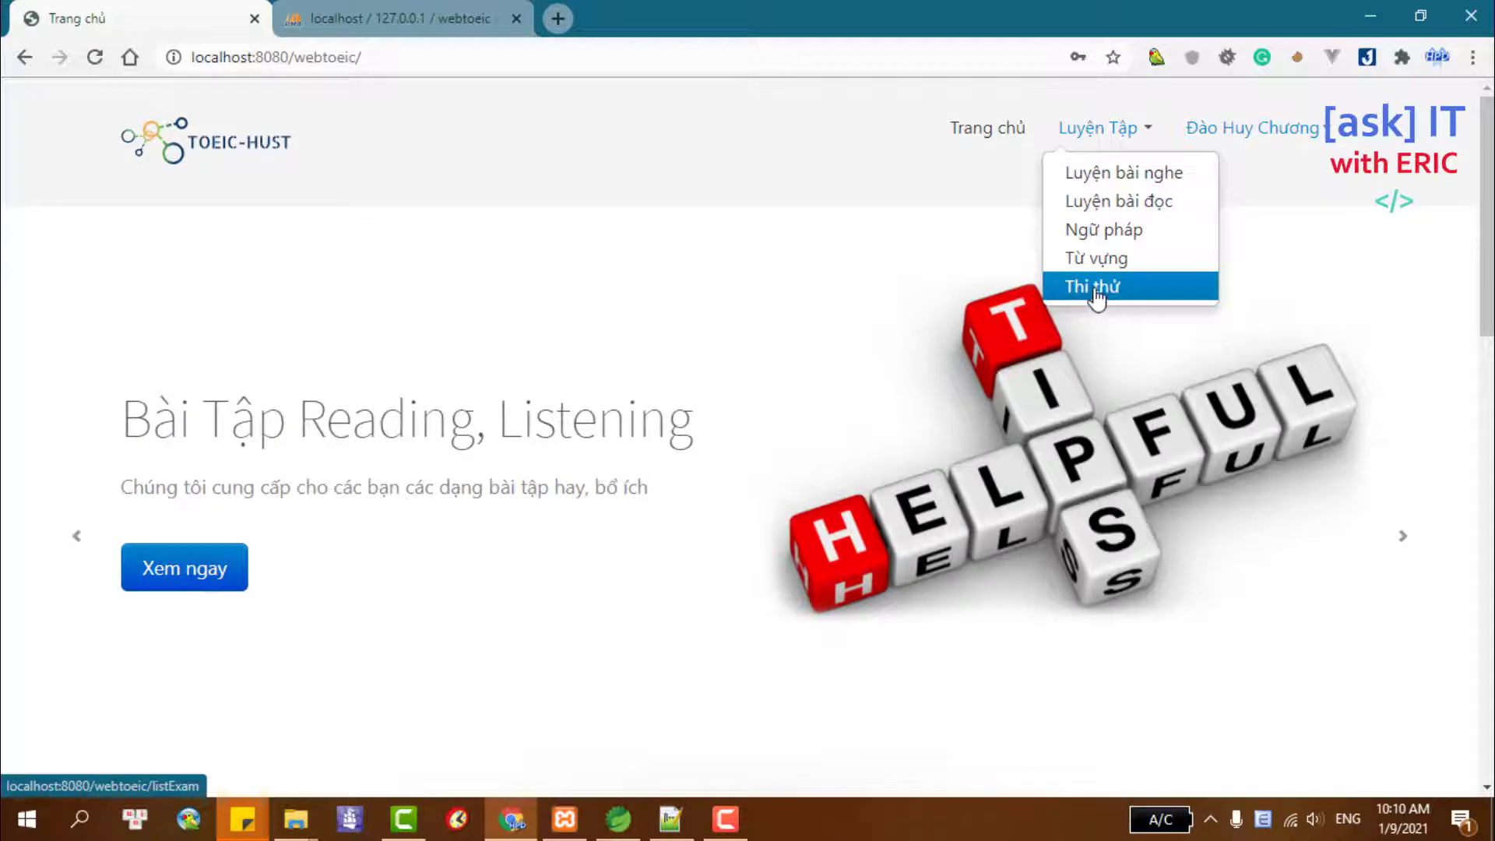
- Open the Thi thử mock-test list and browse pages 2 and 1 of Practice Mini Tests
{"action": "left_click", "coordinate": [1094, 292]}
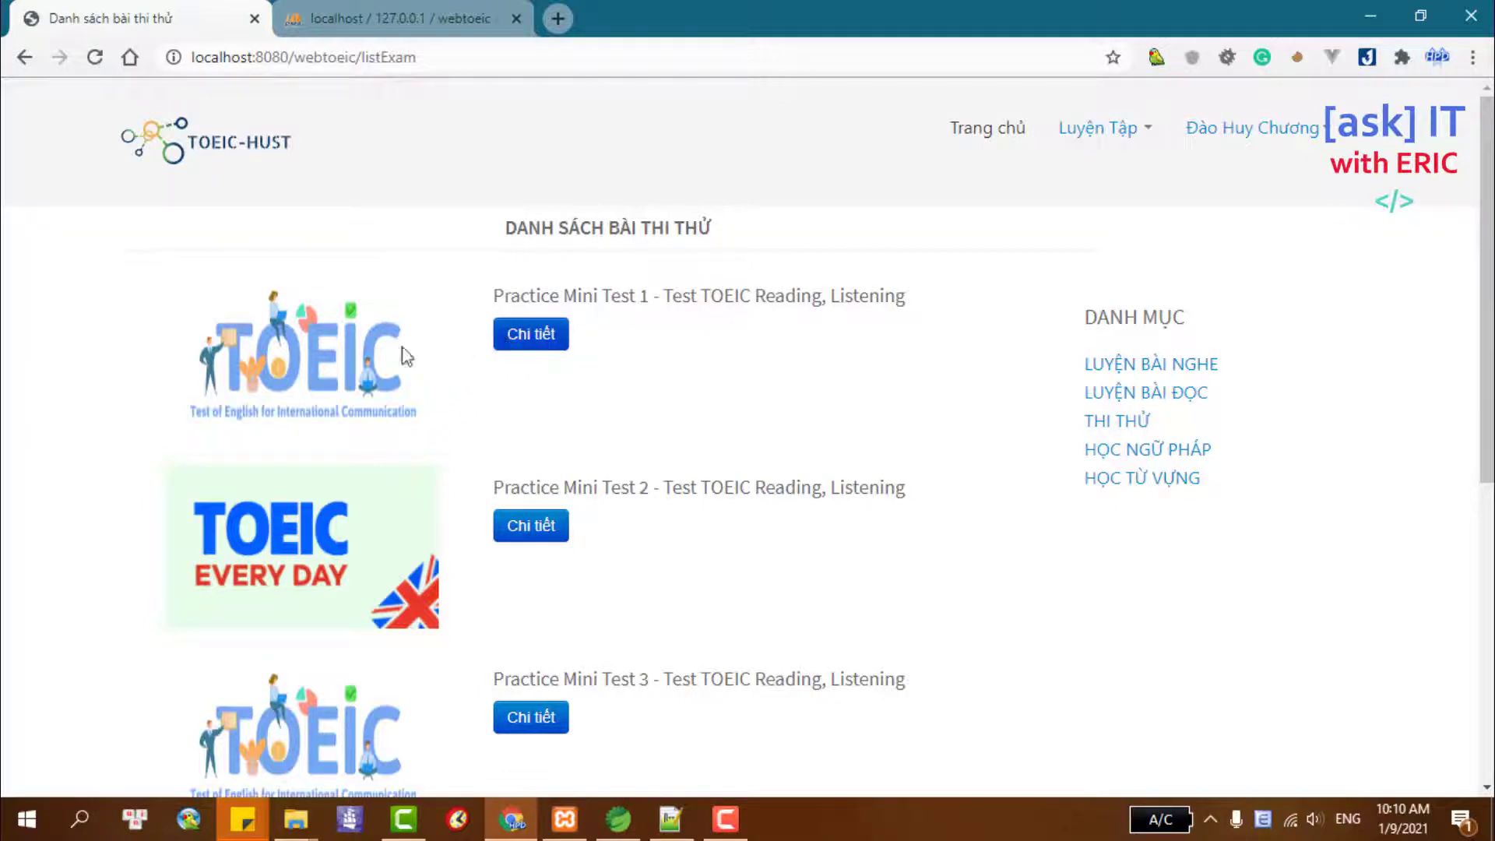
{"action": "scroll", "coordinate": [401, 355], "scroll_direction": "down", "scroll_amount": 2}
{"action": "scroll", "coordinate": [401, 358], "scroll_direction": "down", "scroll_amount": 2}
{"action": "scroll", "coordinate": [398, 374], "scroll_direction": "up", "scroll_amount": 3}
{"action": "scroll", "coordinate": [399, 375], "scroll_direction": "down", "scroll_amount": 5}
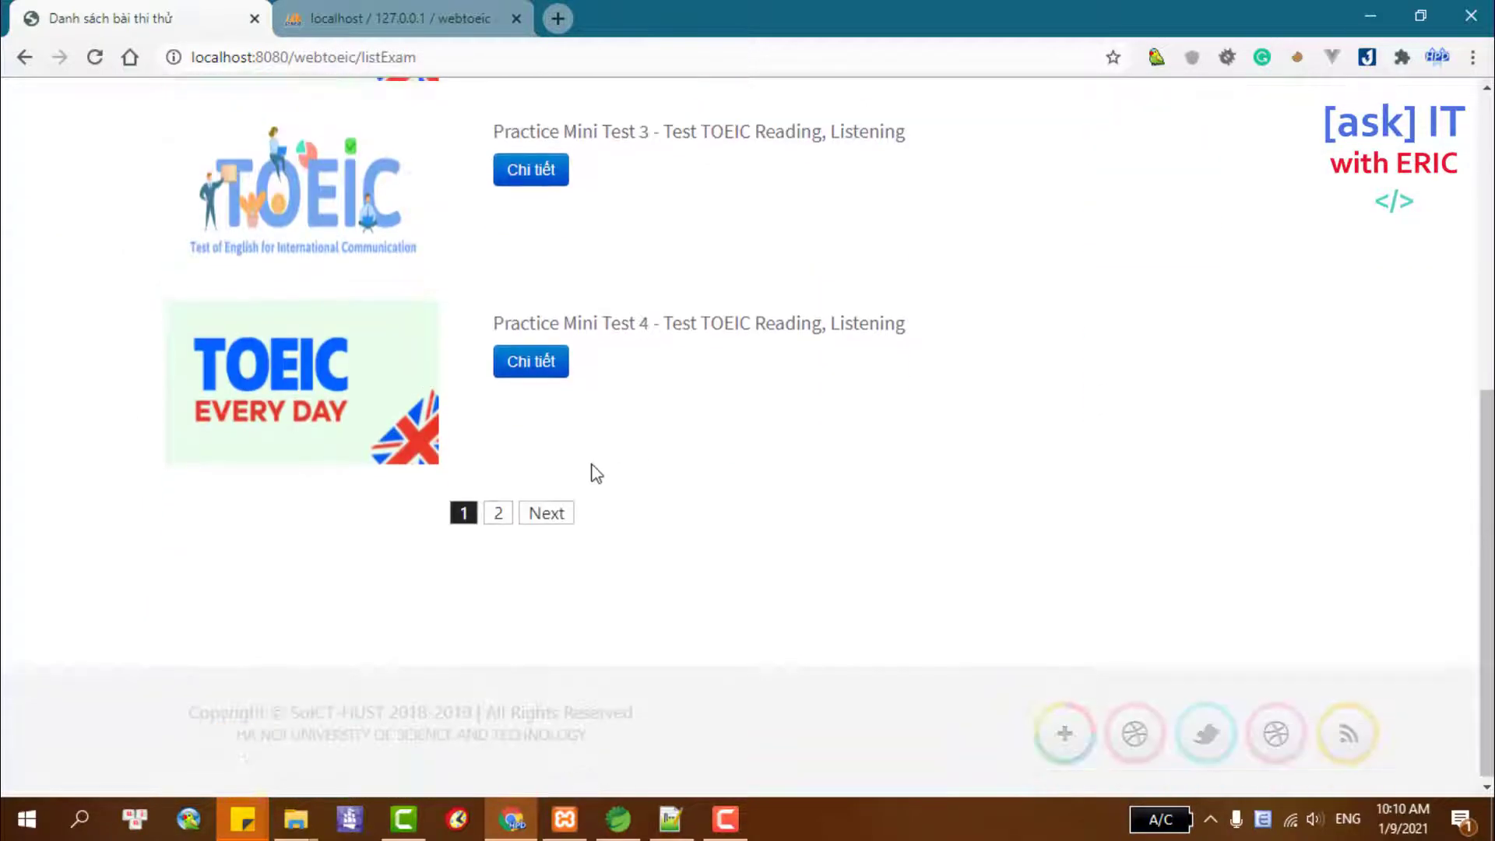
{"action": "scroll", "coordinate": [576, 545], "scroll_direction": "up", "scroll_amount": 2}
{"action": "left_click", "coordinate": [498, 622]}
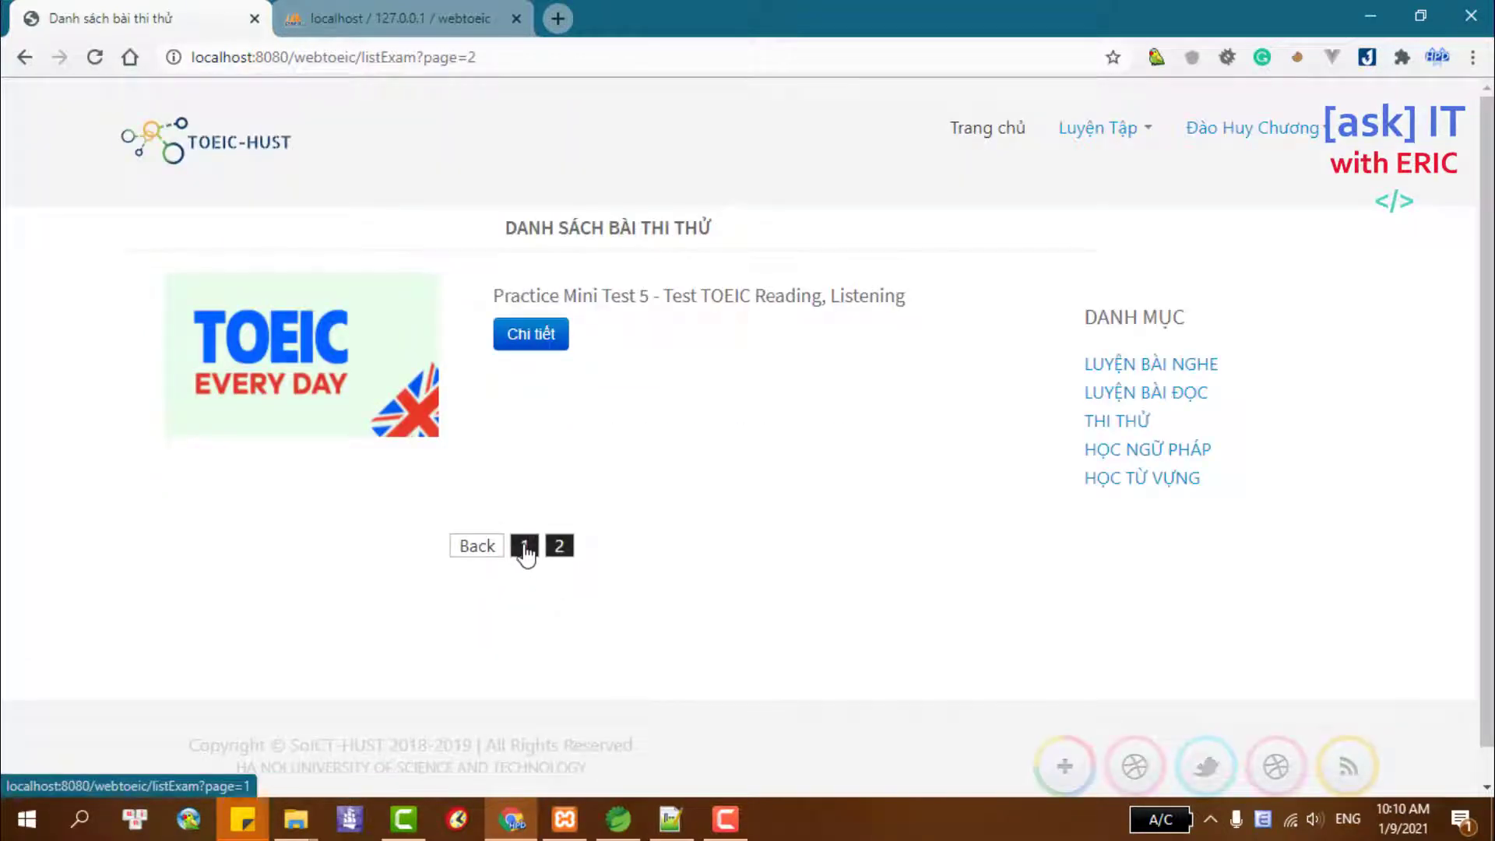
{"action": "left_click", "coordinate": [524, 546]}
{"action": "scroll", "coordinate": [467, 486], "scroll_direction": "down", "scroll_amount": 4}
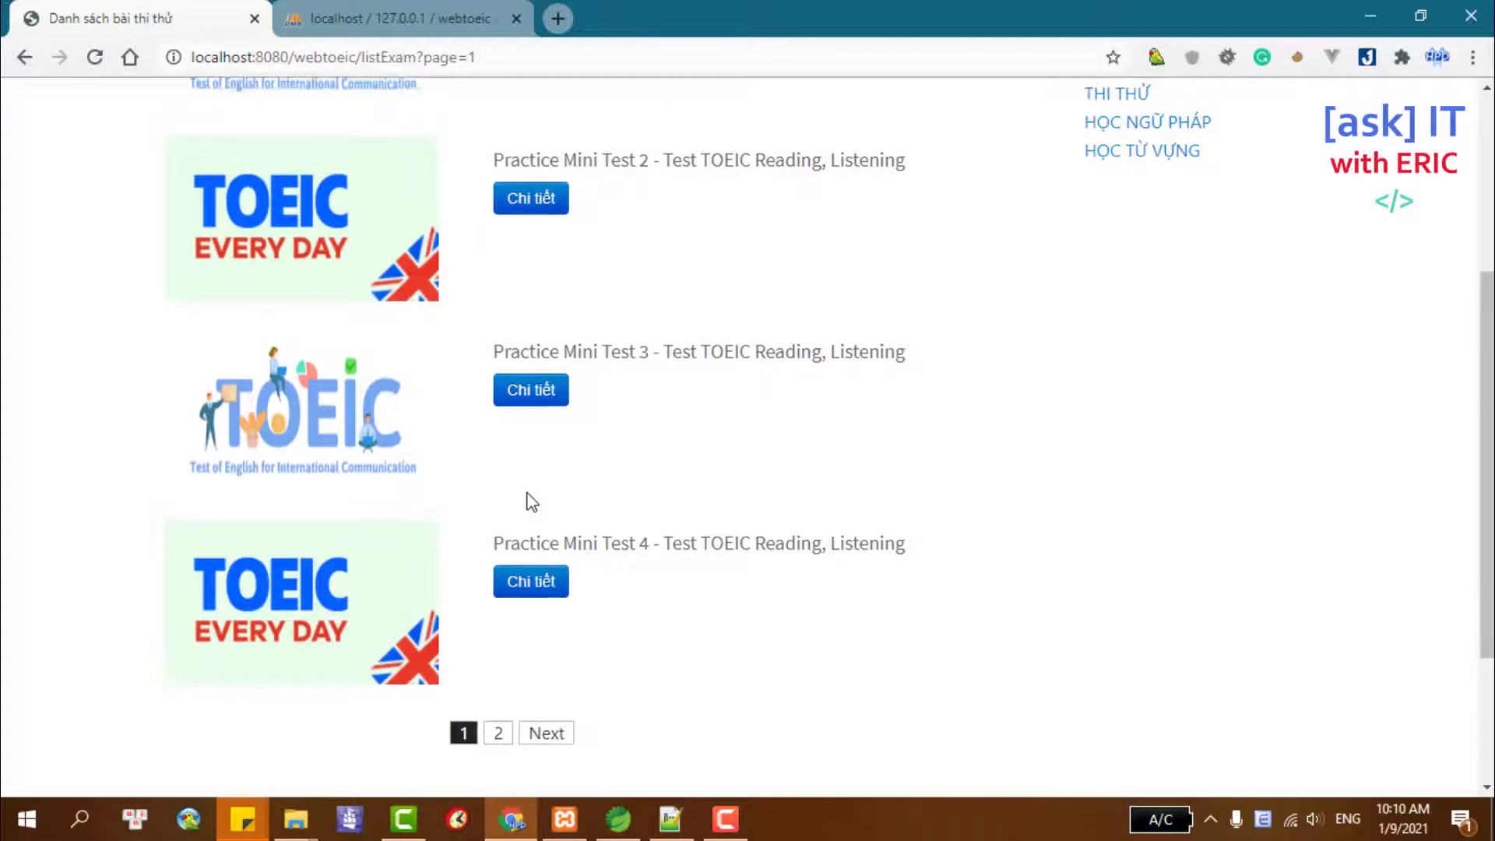
{"action": "scroll", "coordinate": [530, 501], "scroll_direction": "up", "scroll_amount": 4}
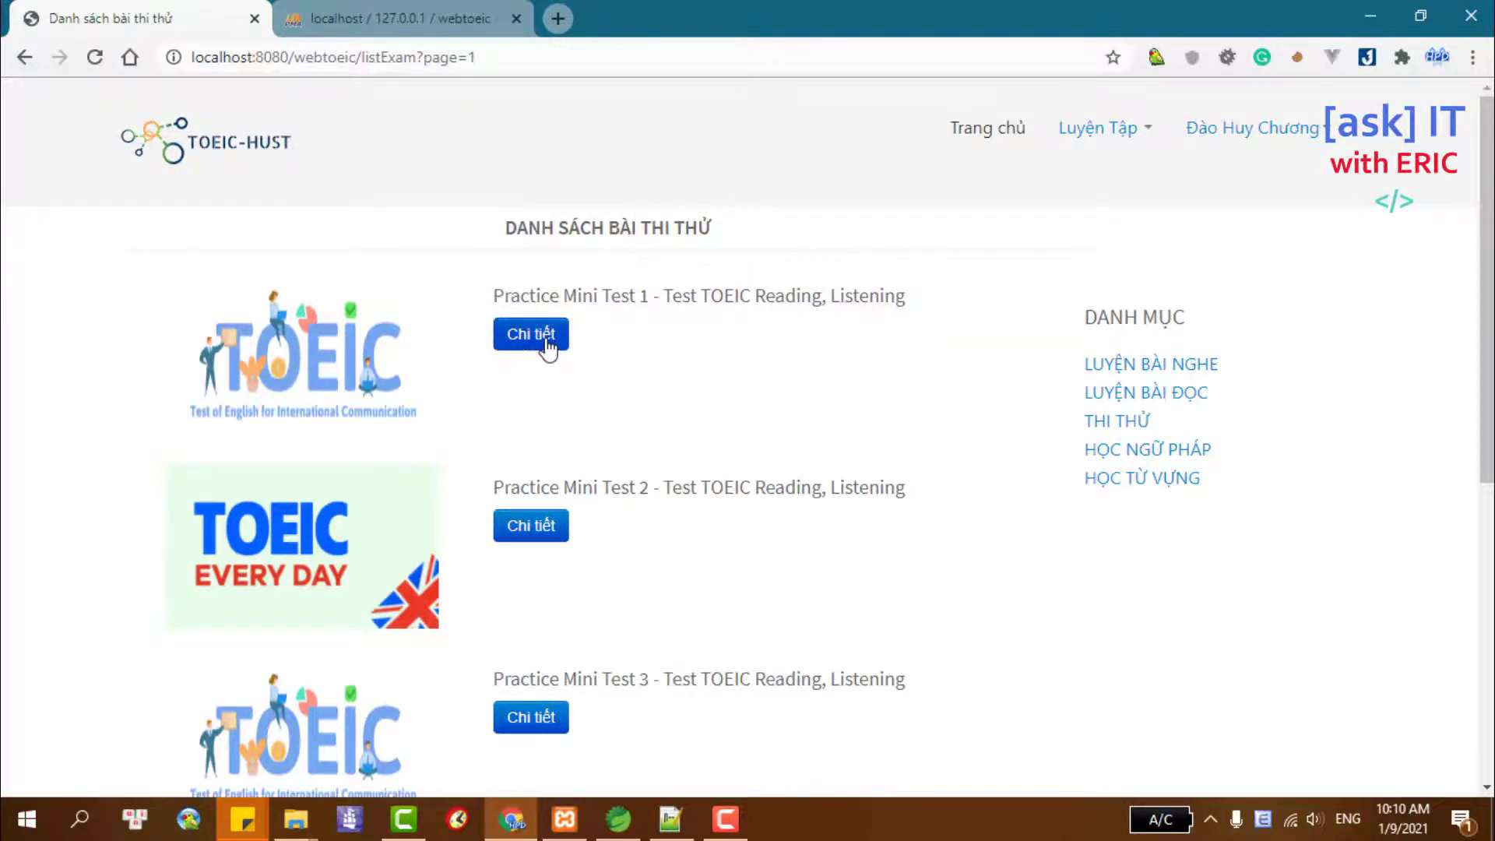
- Open Practice Mini Test 1's details, check the 30-minute listening and 45-minute reading times, then start it
{"action": "left_click", "coordinate": [547, 348]}
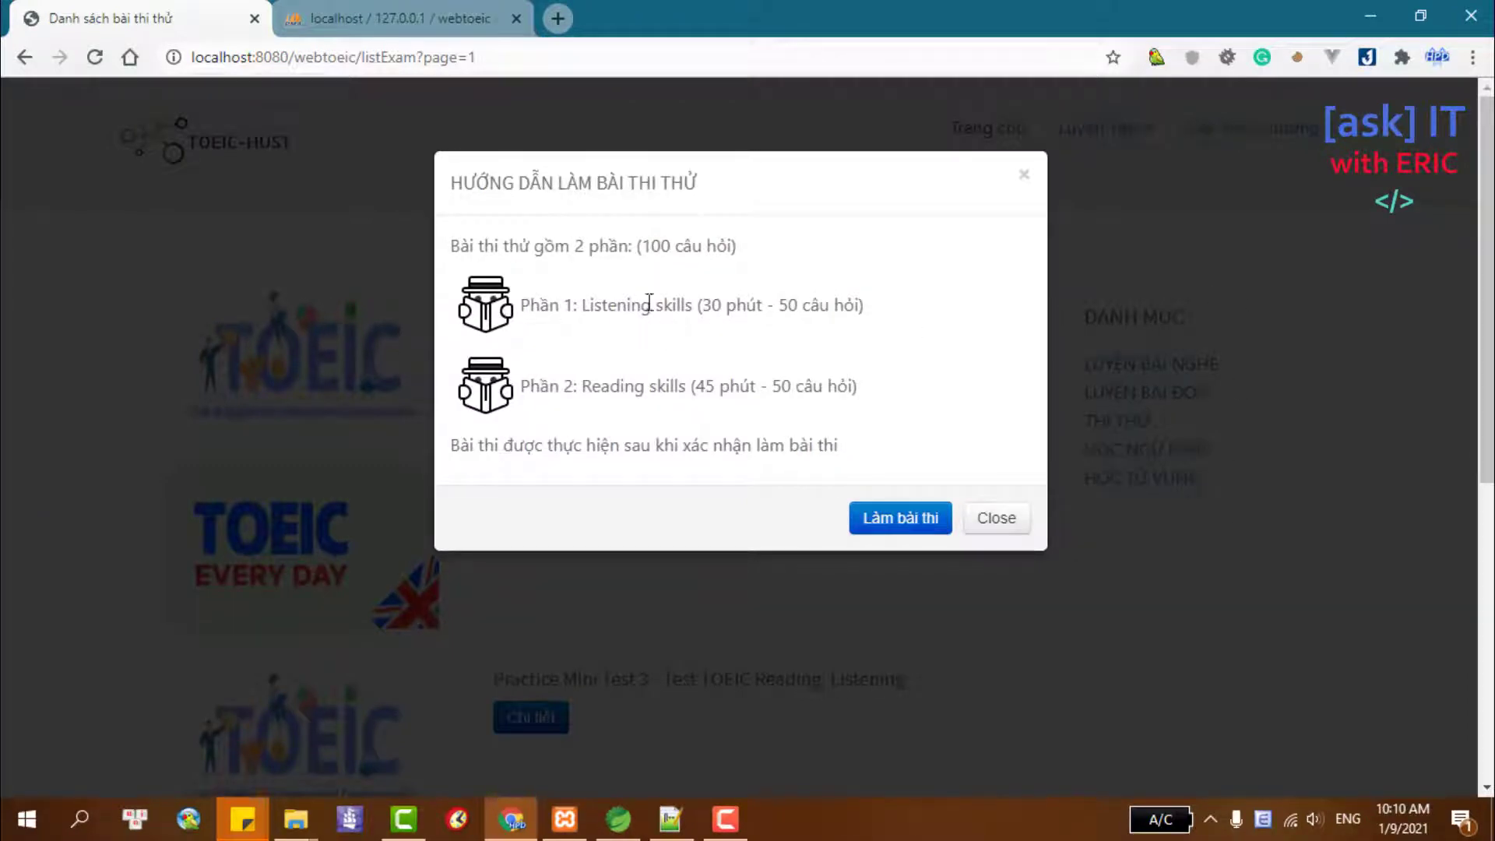
{"action": "left_click_drag", "start_coordinate": [706, 308], "coordinate": [759, 306]}
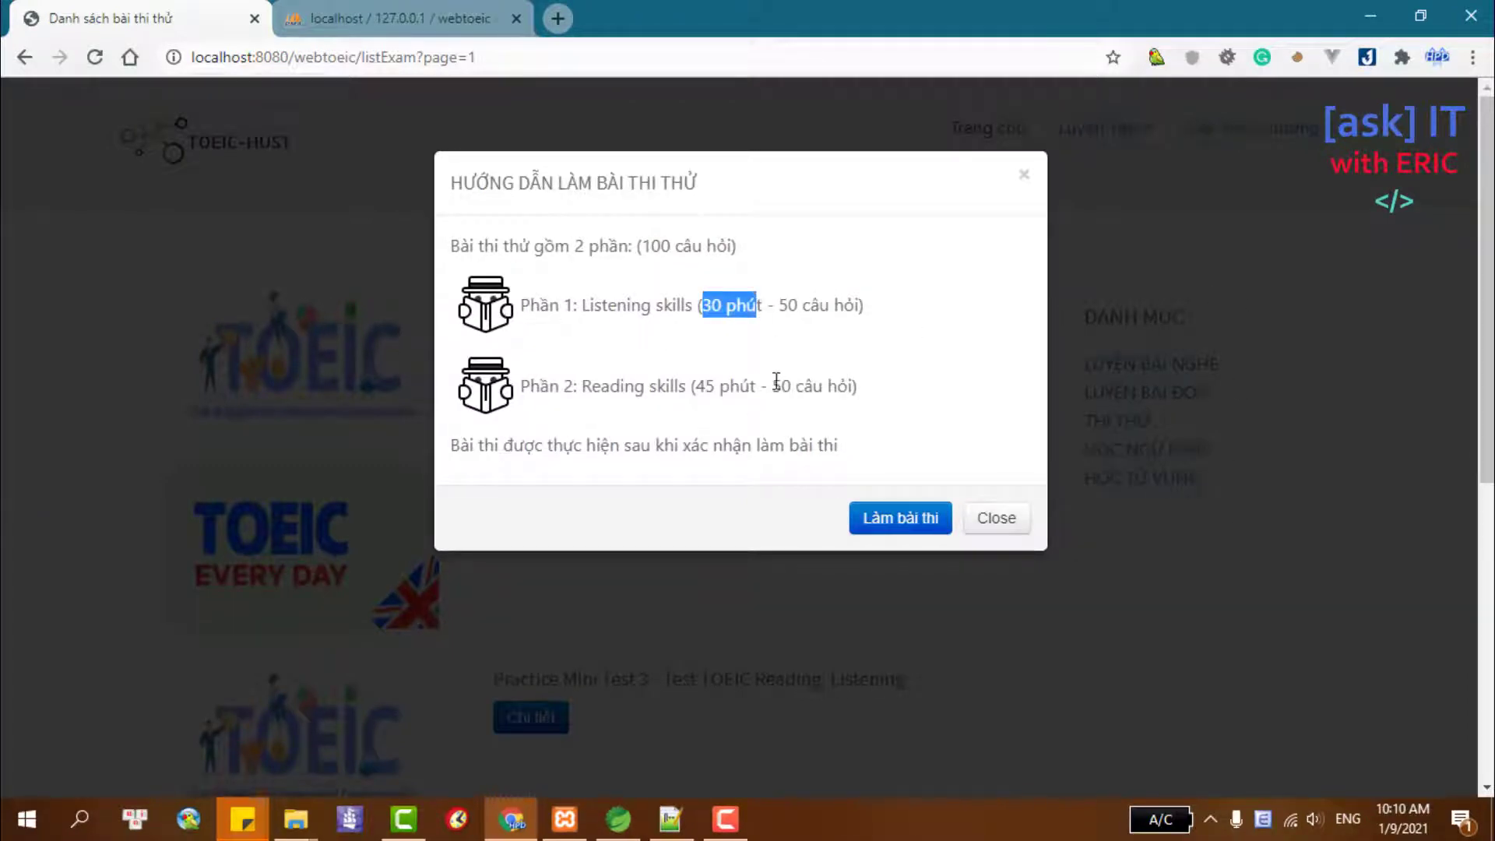
{"action": "left_click_drag", "start_coordinate": [761, 386], "coordinate": [697, 385]}
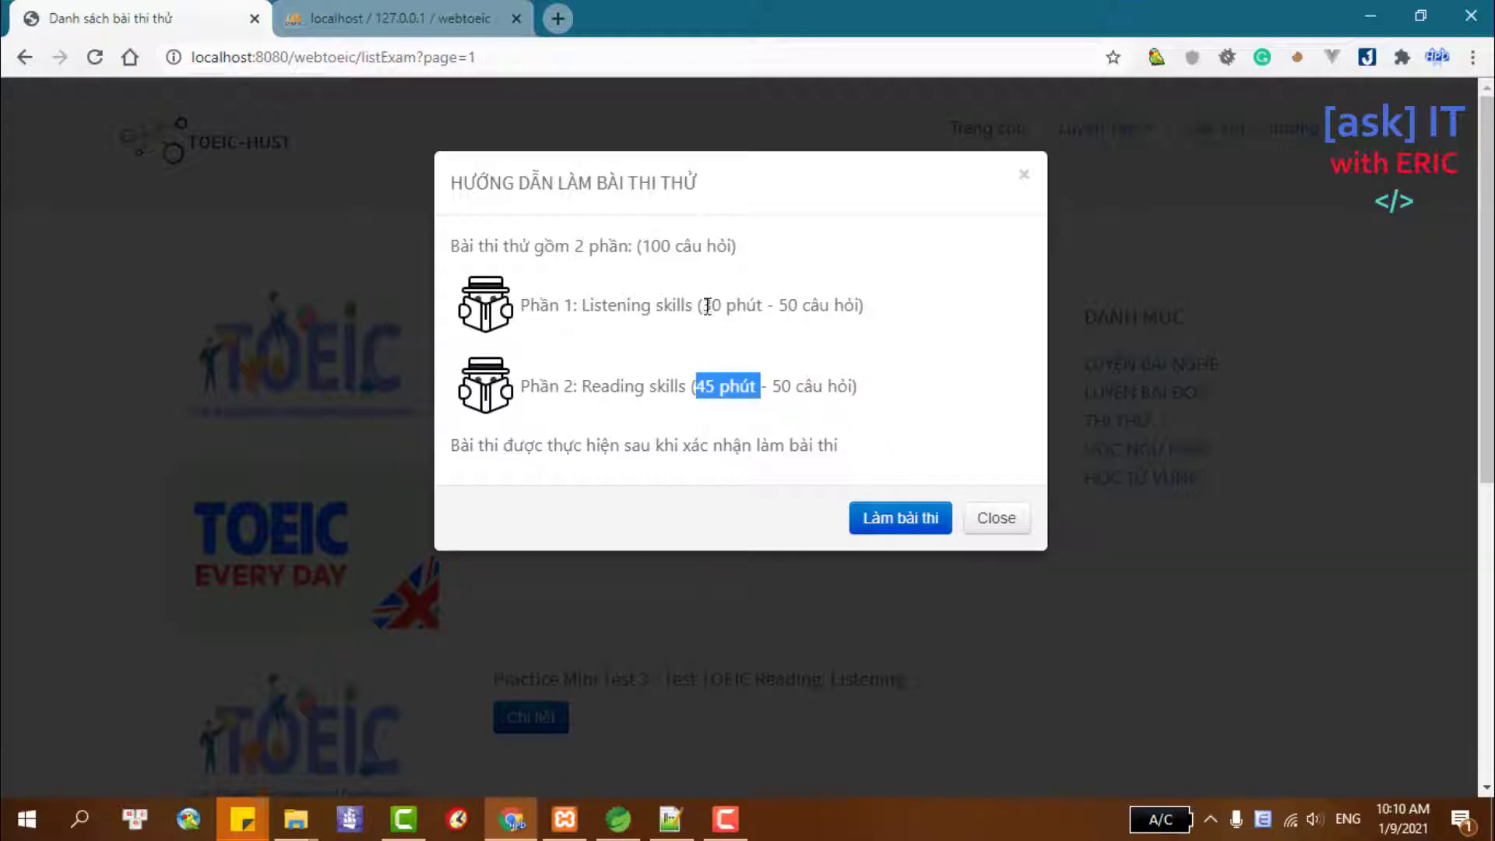
{"action": "left_click_drag", "start_coordinate": [701, 306], "coordinate": [762, 306]}
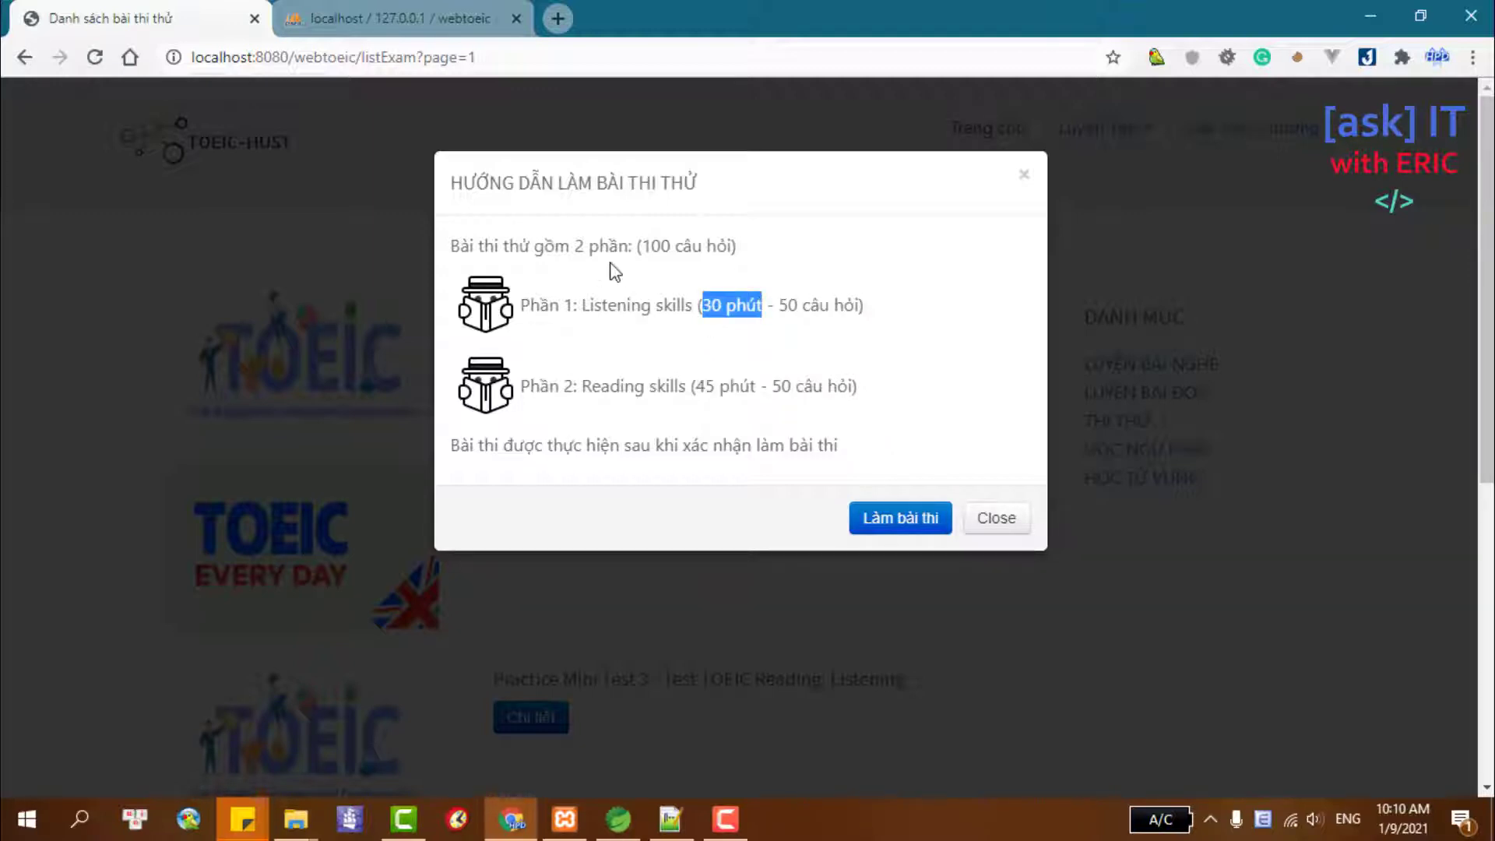
{"action": "left_click", "coordinate": [896, 520]}
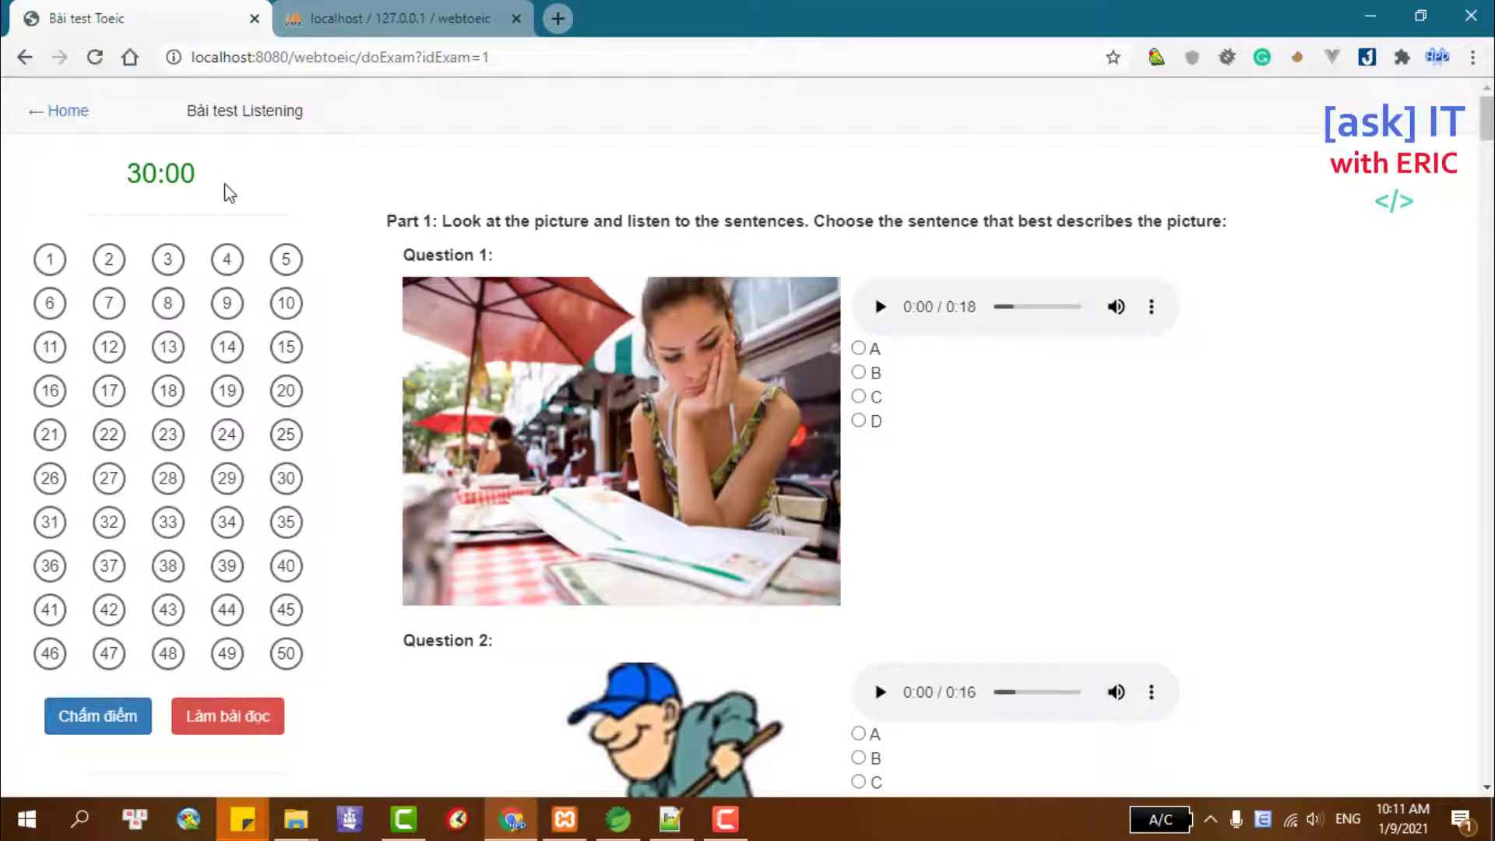
- Play the Question 1 audio and answer Question 1 with A
{"action": "mouse_move", "coordinate": [221, 184]}
{"action": "left_mouse_down"}
{"action": "mouse_move", "coordinate": [123, 184]}
{"action": "mouse_move", "coordinate": [204, 174]}
{"action": "left_mouse_up"}
{"action": "left_click", "coordinate": [880, 308]}
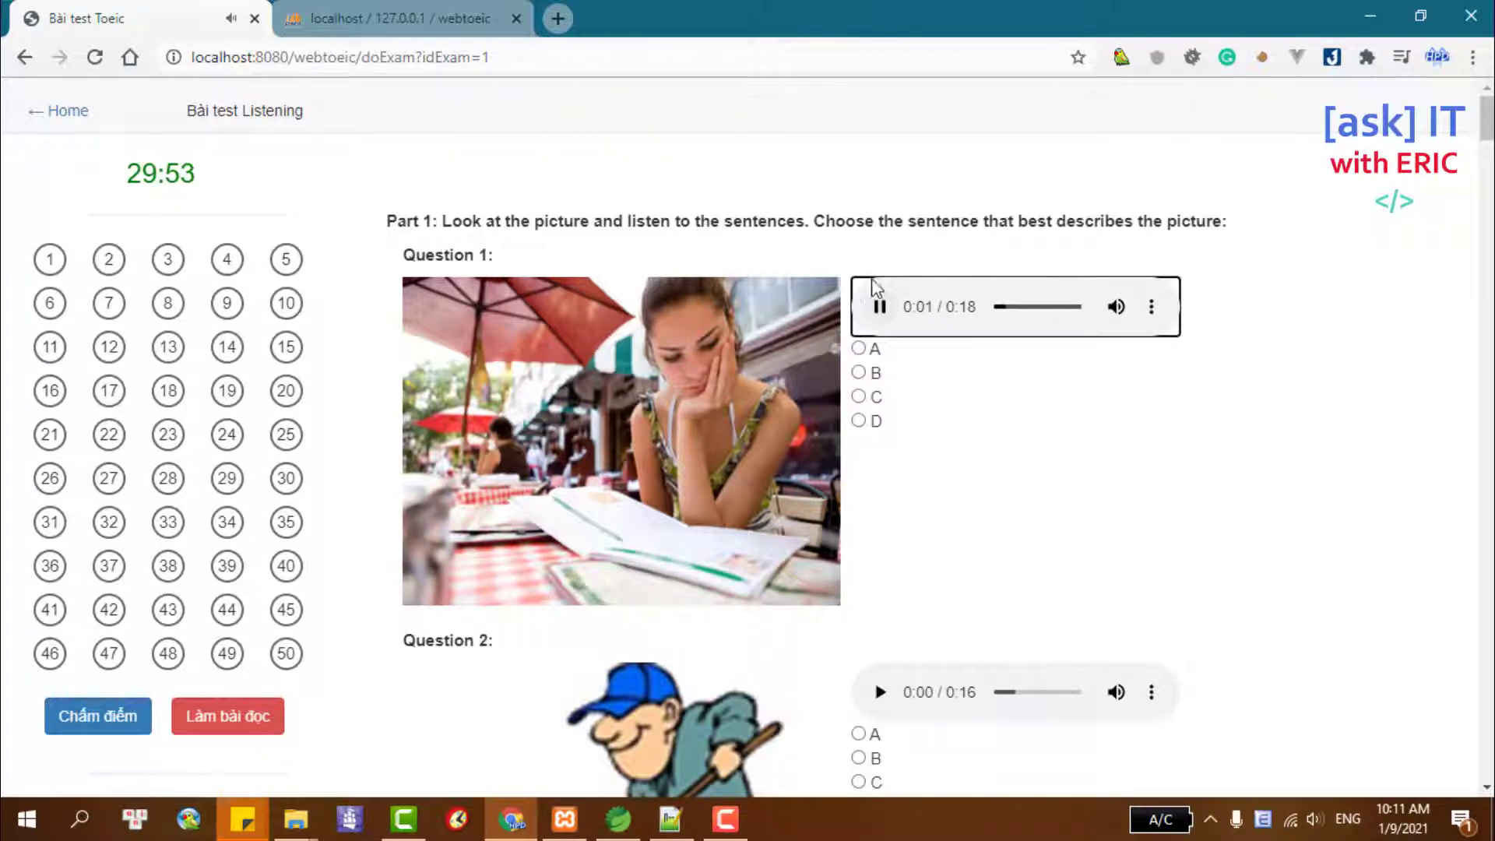
{"action": "left_click_drag", "start_coordinate": [428, 225], "coordinate": [387, 222]}
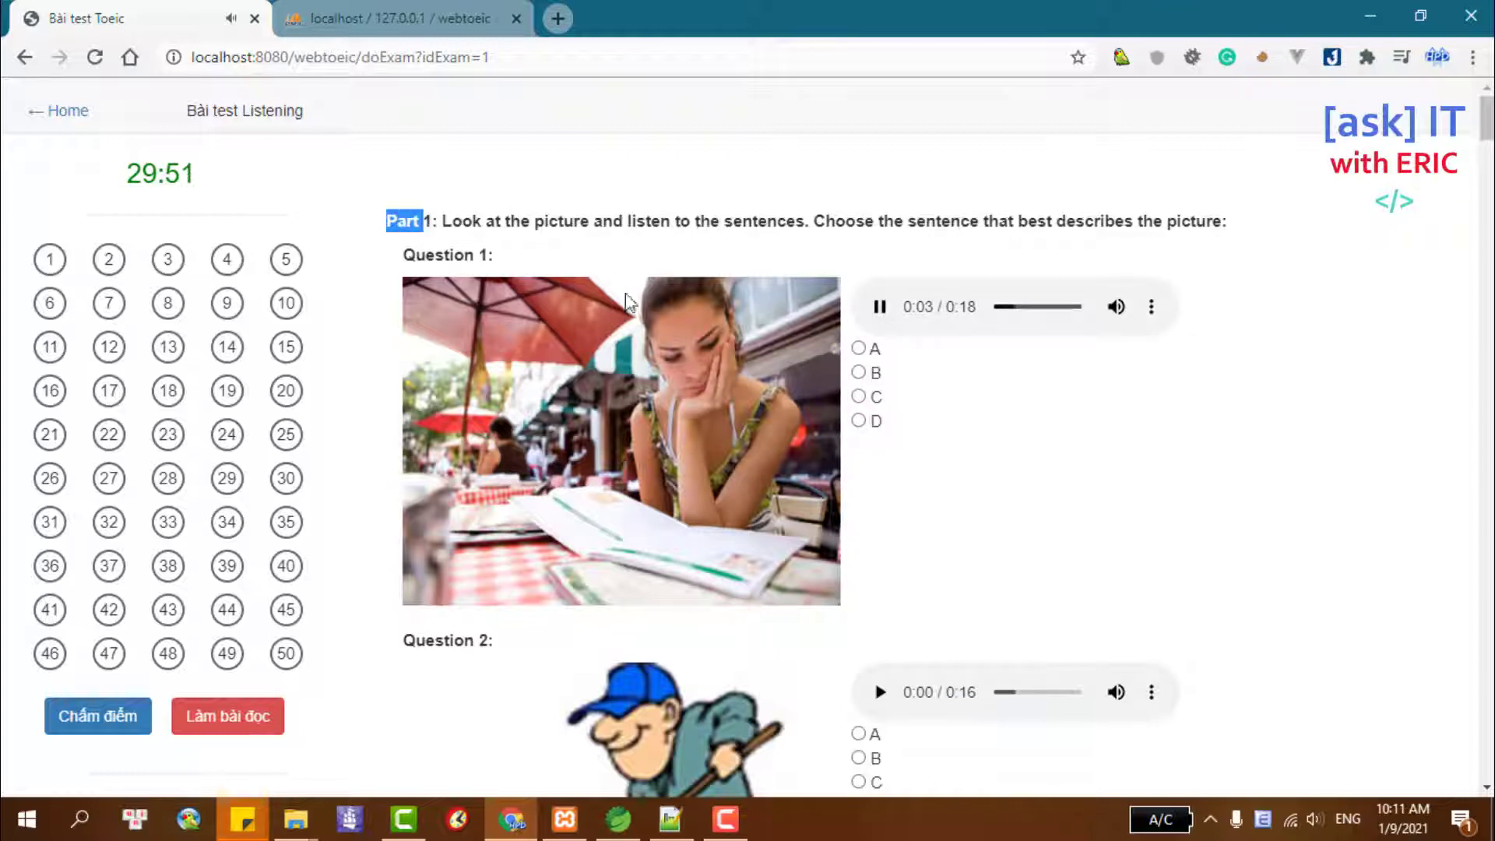
{"action": "left_click", "coordinate": [858, 348]}
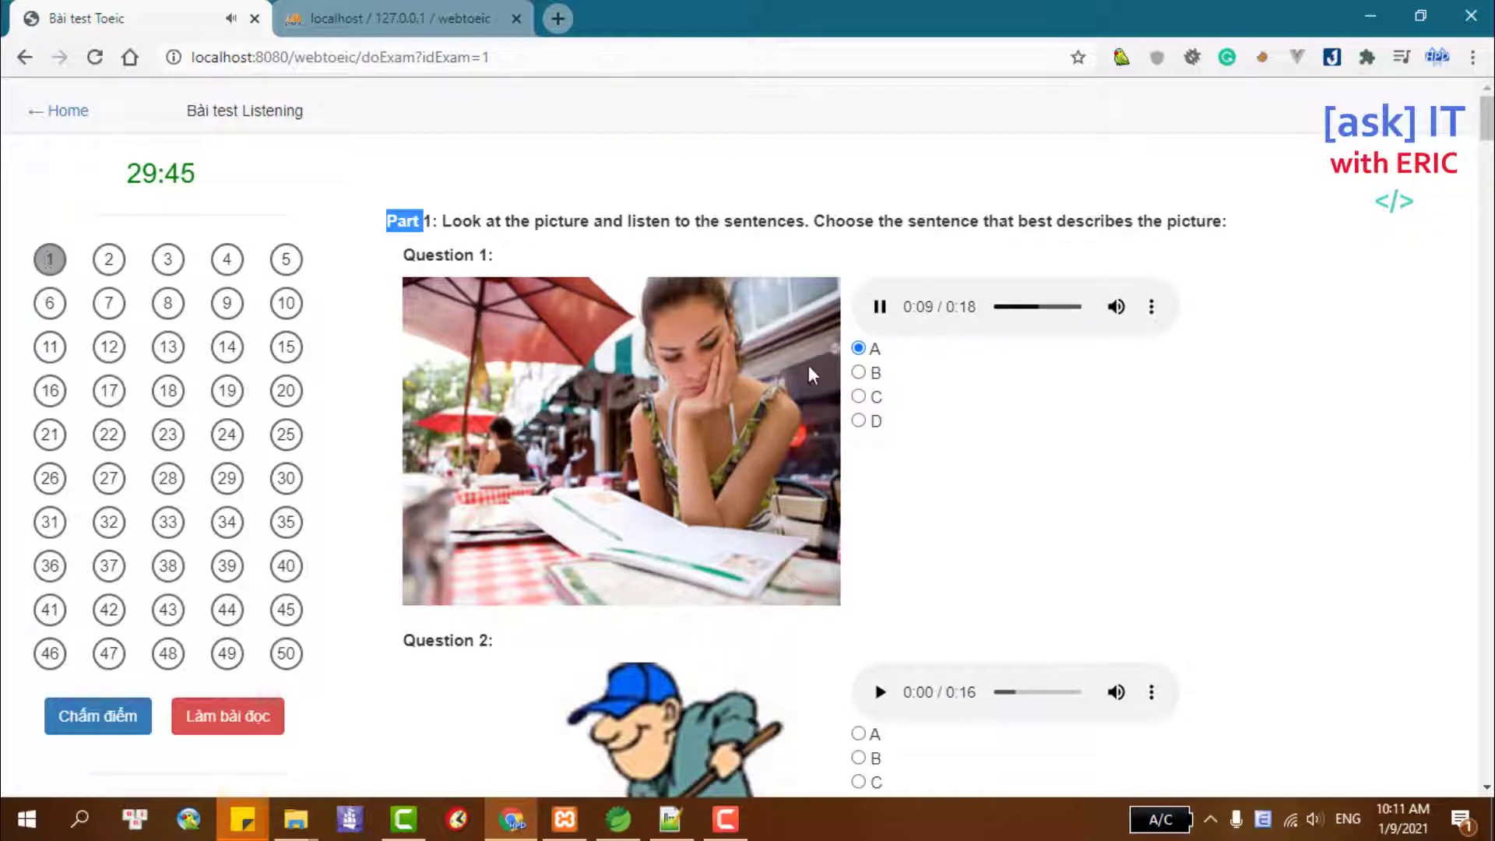
- Answer Question 2 with D and Question 3 with C
{"action": "scroll", "coordinate": [810, 374], "scroll_direction": "down", "scroll_amount": 4}
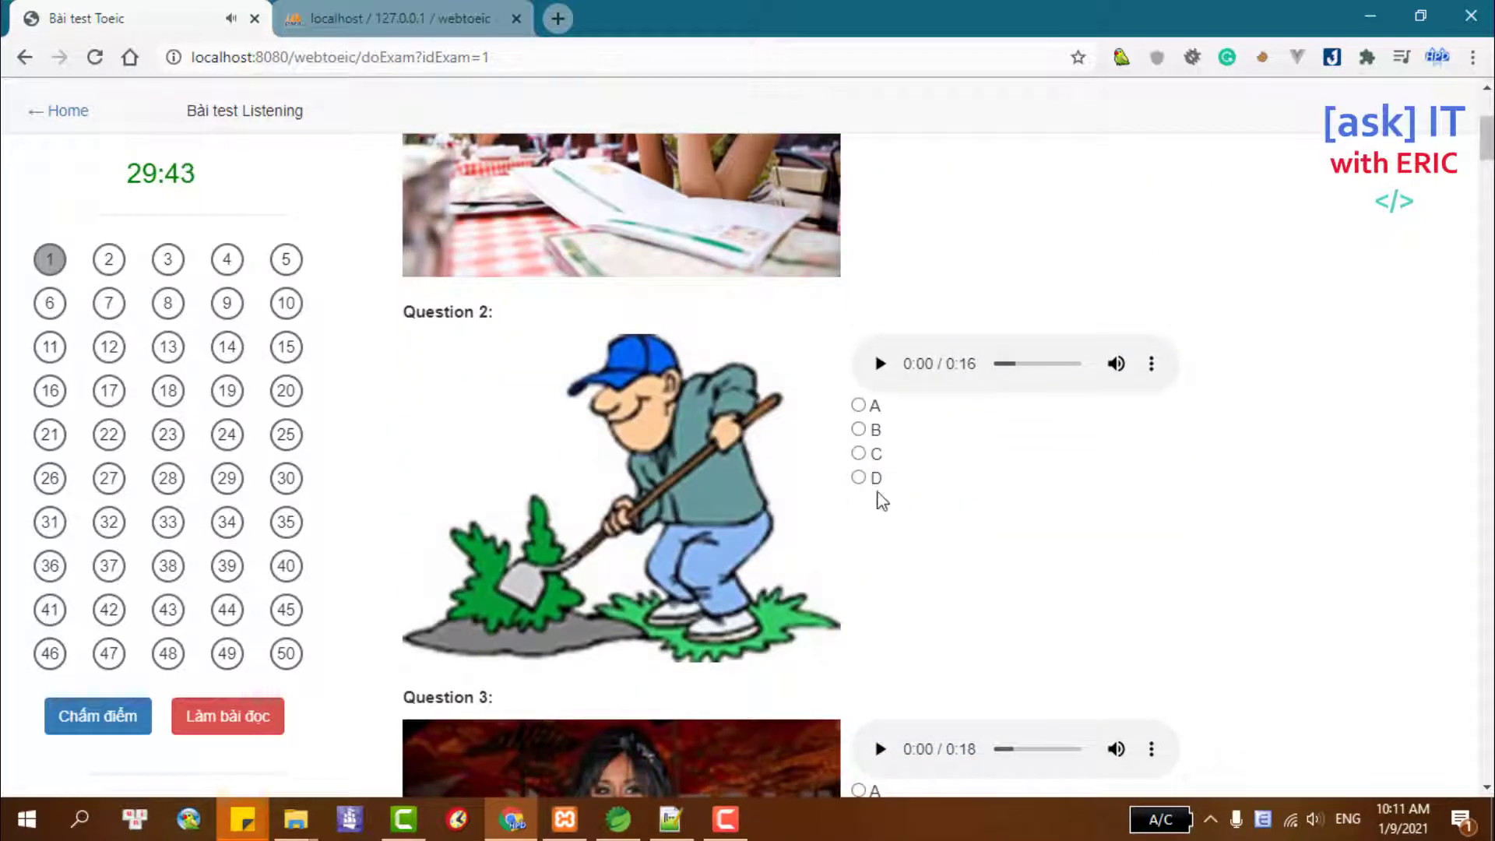
{"action": "left_click", "coordinate": [859, 478]}
{"action": "scroll", "coordinate": [946, 503], "scroll_direction": "down", "scroll_amount": 1}
{"action": "scroll", "coordinate": [911, 389], "scroll_direction": "down", "scroll_amount": 5}
{"action": "left_click", "coordinate": [864, 294]}
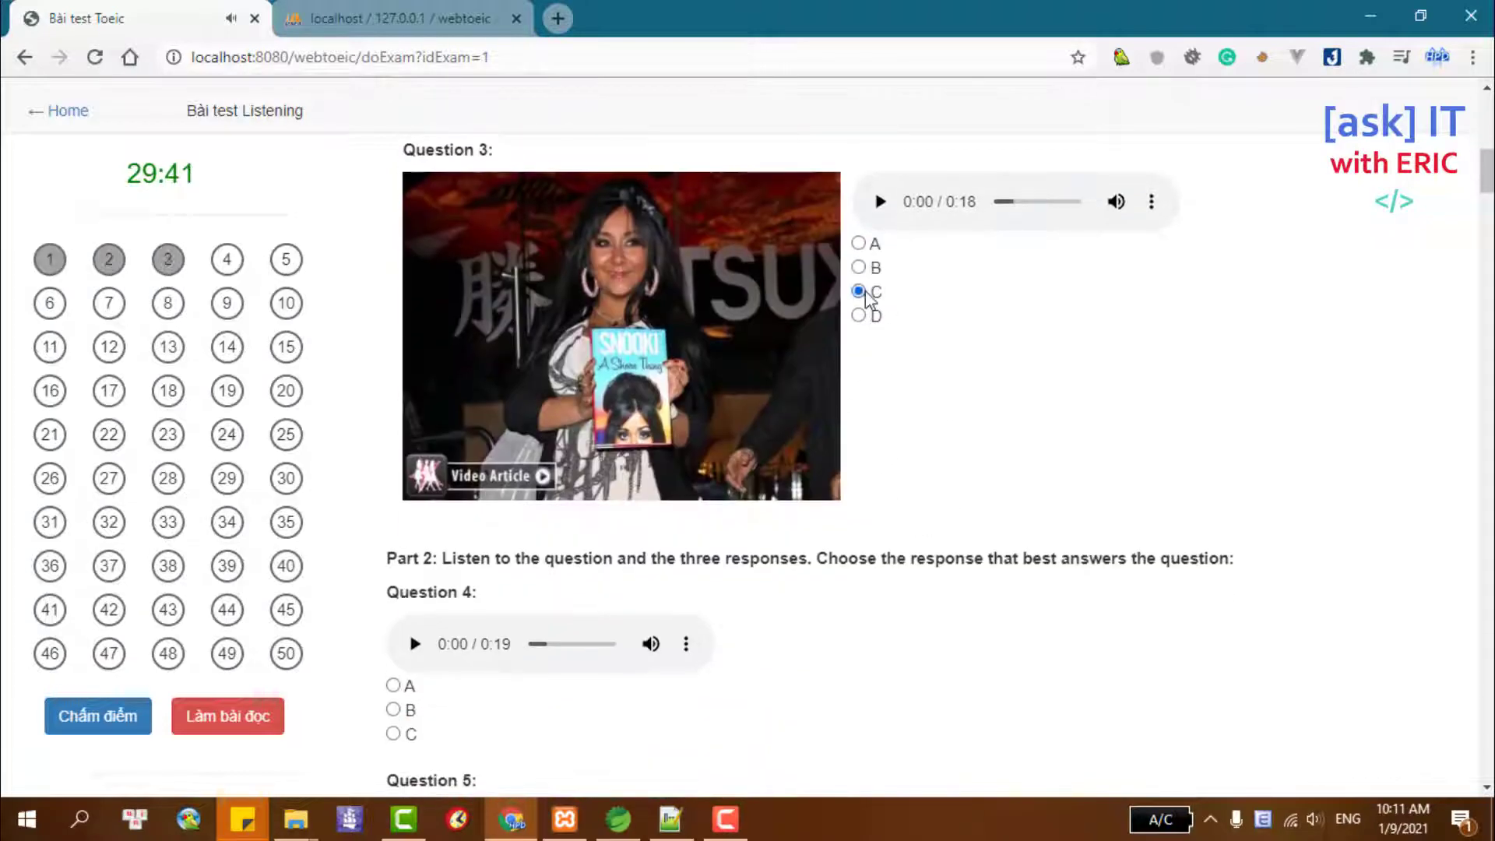
- Answer Question 45 'In thirty minutes' and Question 50 Wednesday, then grade the Listening answers
{"action": "scroll", "coordinate": [875, 307], "scroll_direction": "down", "scroll_amount": 3}
{"action": "scroll", "coordinate": [348, 355], "scroll_direction": "down", "scroll_amount": 20}
{"action": "scroll", "coordinate": [348, 354], "scroll_direction": "down", "scroll_amount": 10}
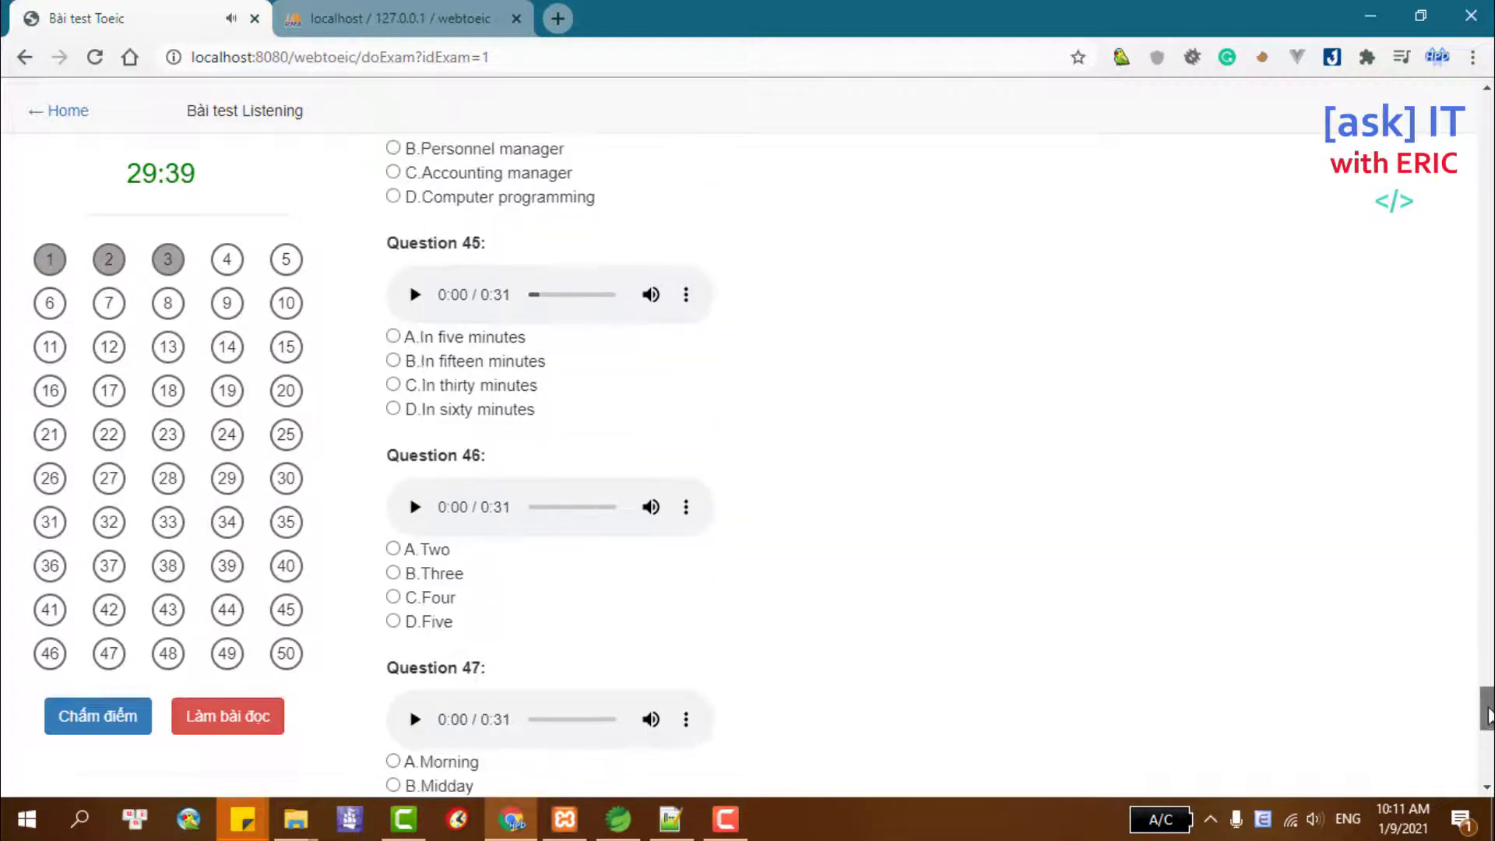
{"action": "scroll", "coordinate": [348, 354], "scroll_direction": "down", "scroll_amount": 1}
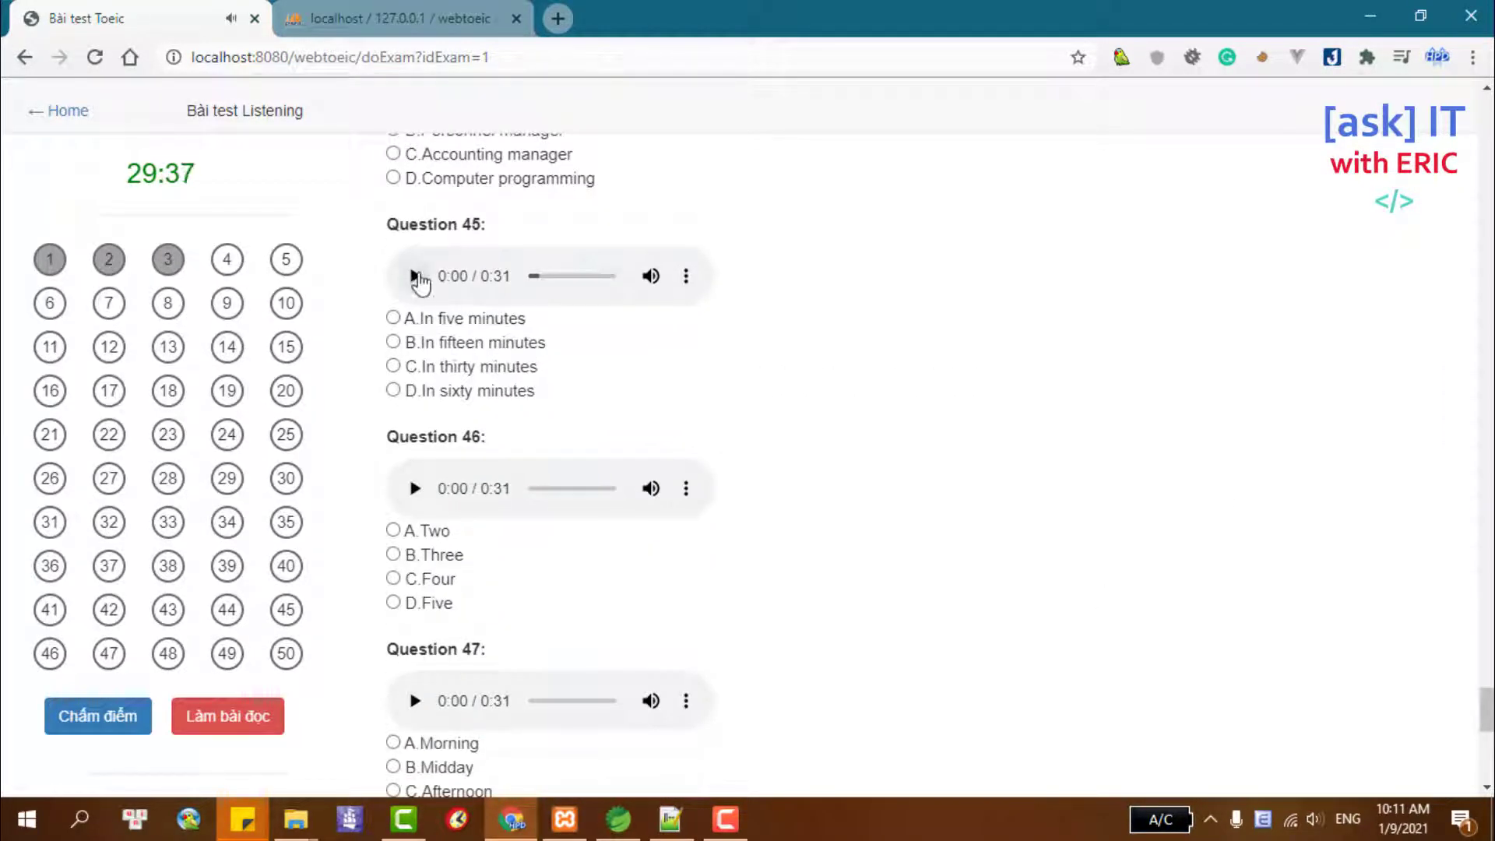
{"action": "left_click", "coordinate": [415, 276]}
{"action": "left_click", "coordinate": [394, 368]}
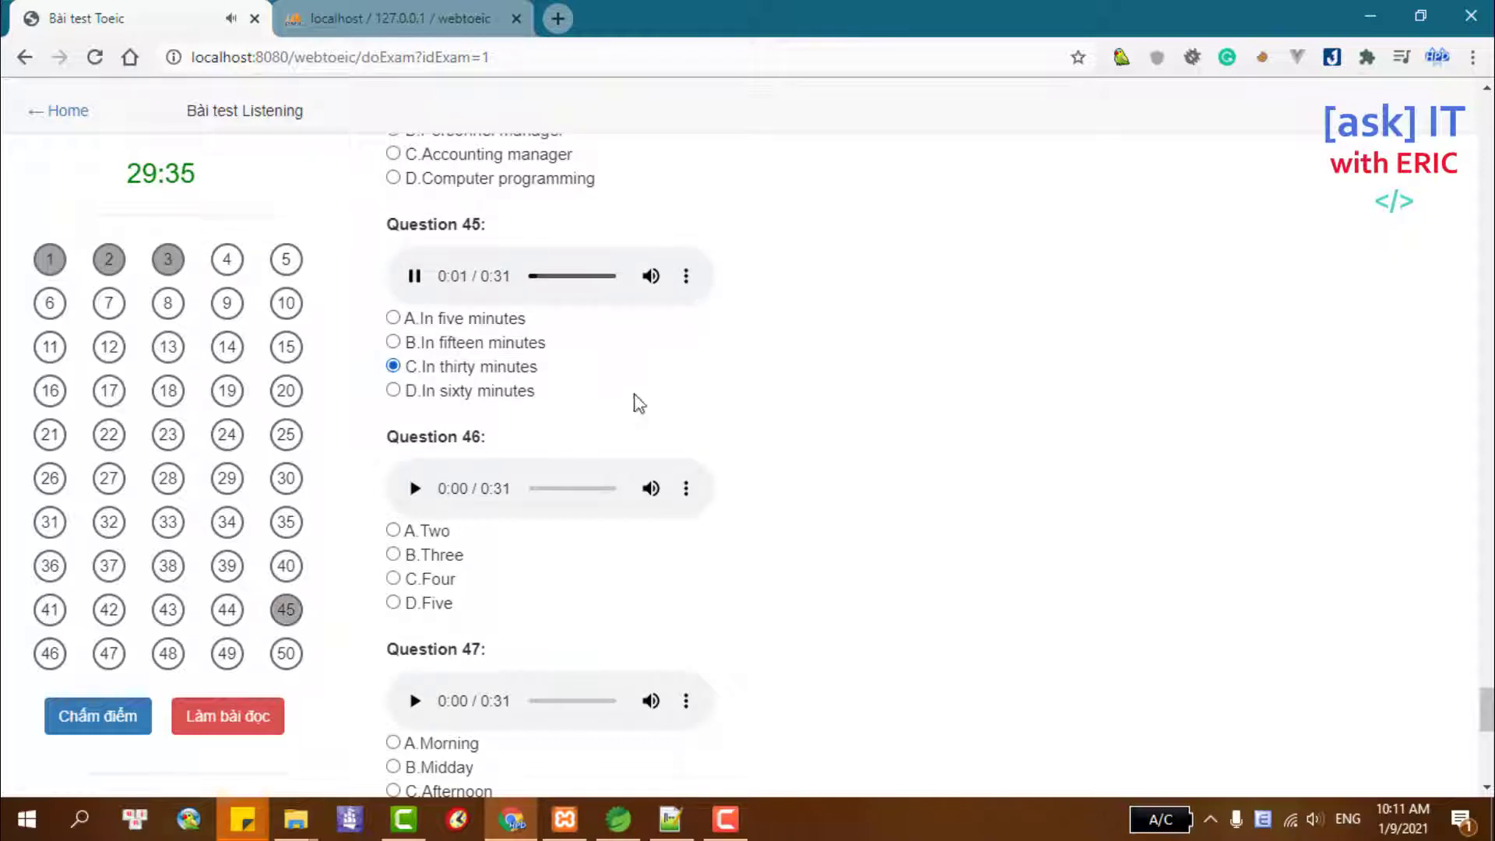
{"action": "scroll", "coordinate": [633, 401], "scroll_direction": "down", "scroll_amount": 7}
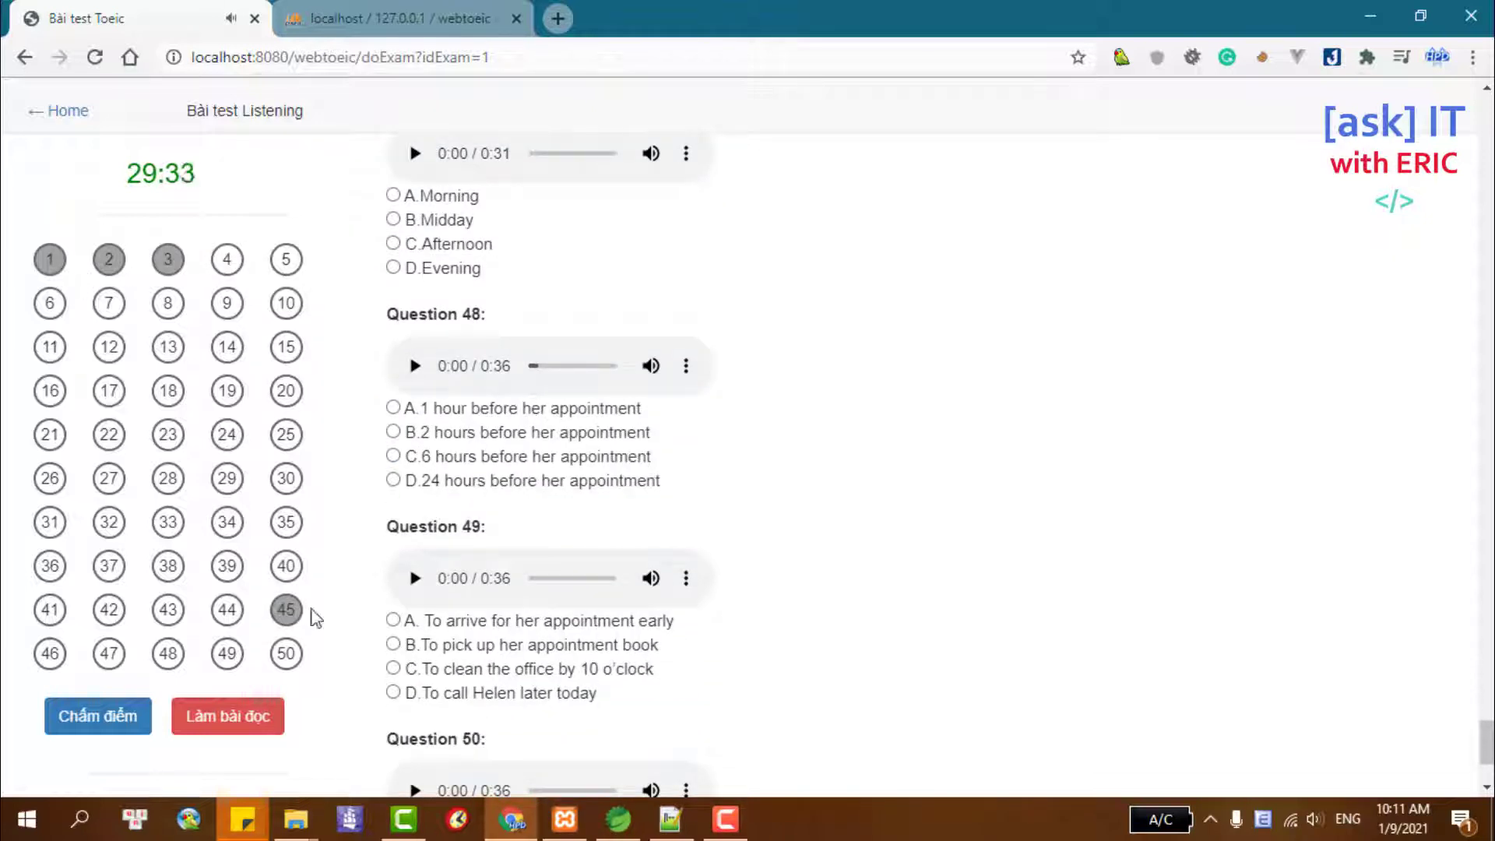
{"action": "scroll", "coordinate": [451, 734], "scroll_direction": "down", "scroll_amount": 3}
{"action": "left_click", "coordinate": [393, 611]}
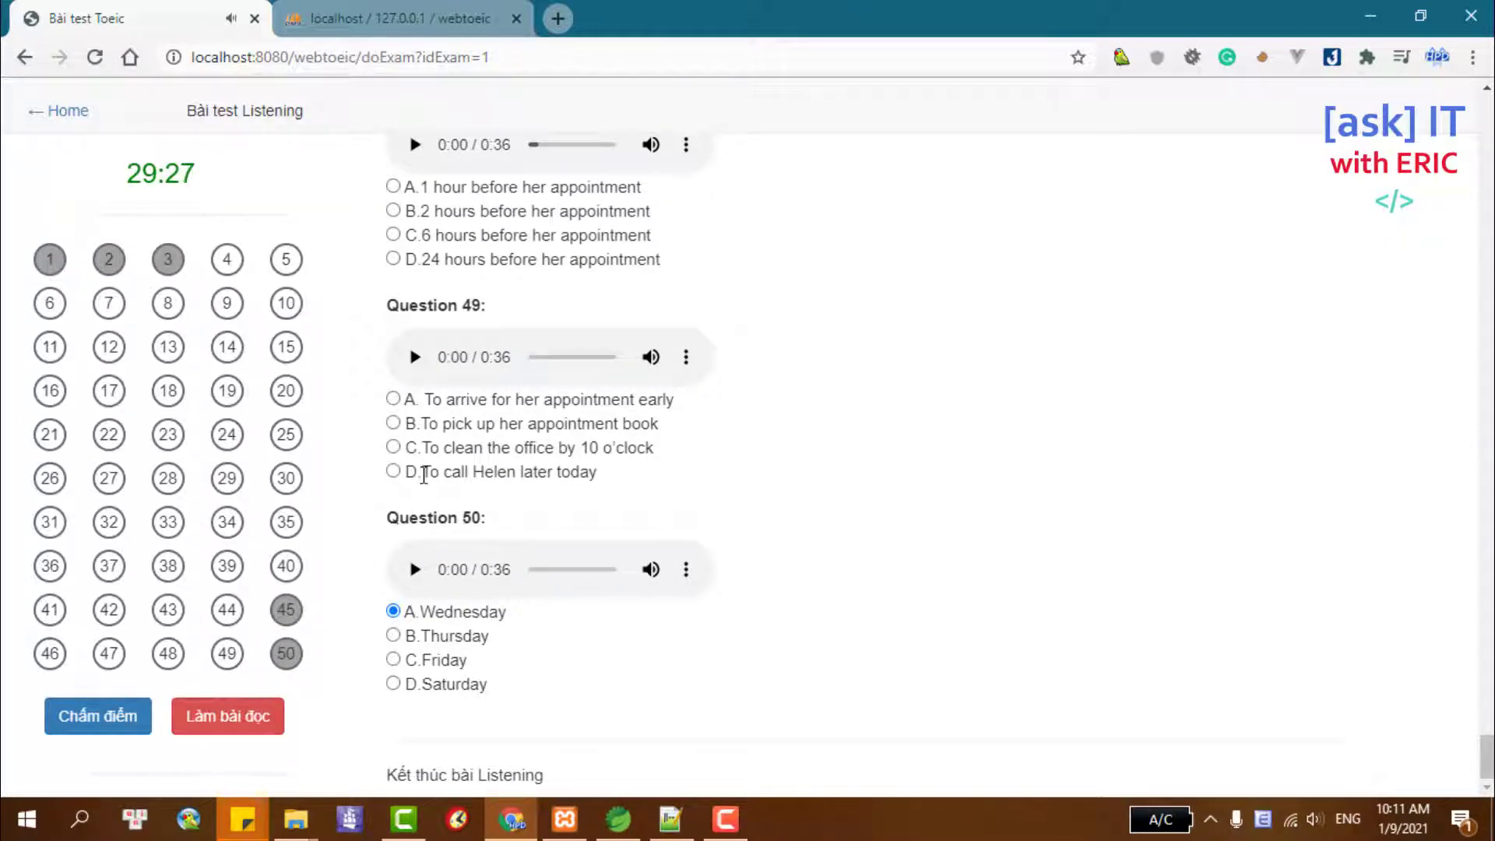
{"action": "left_click", "coordinate": [97, 717]}
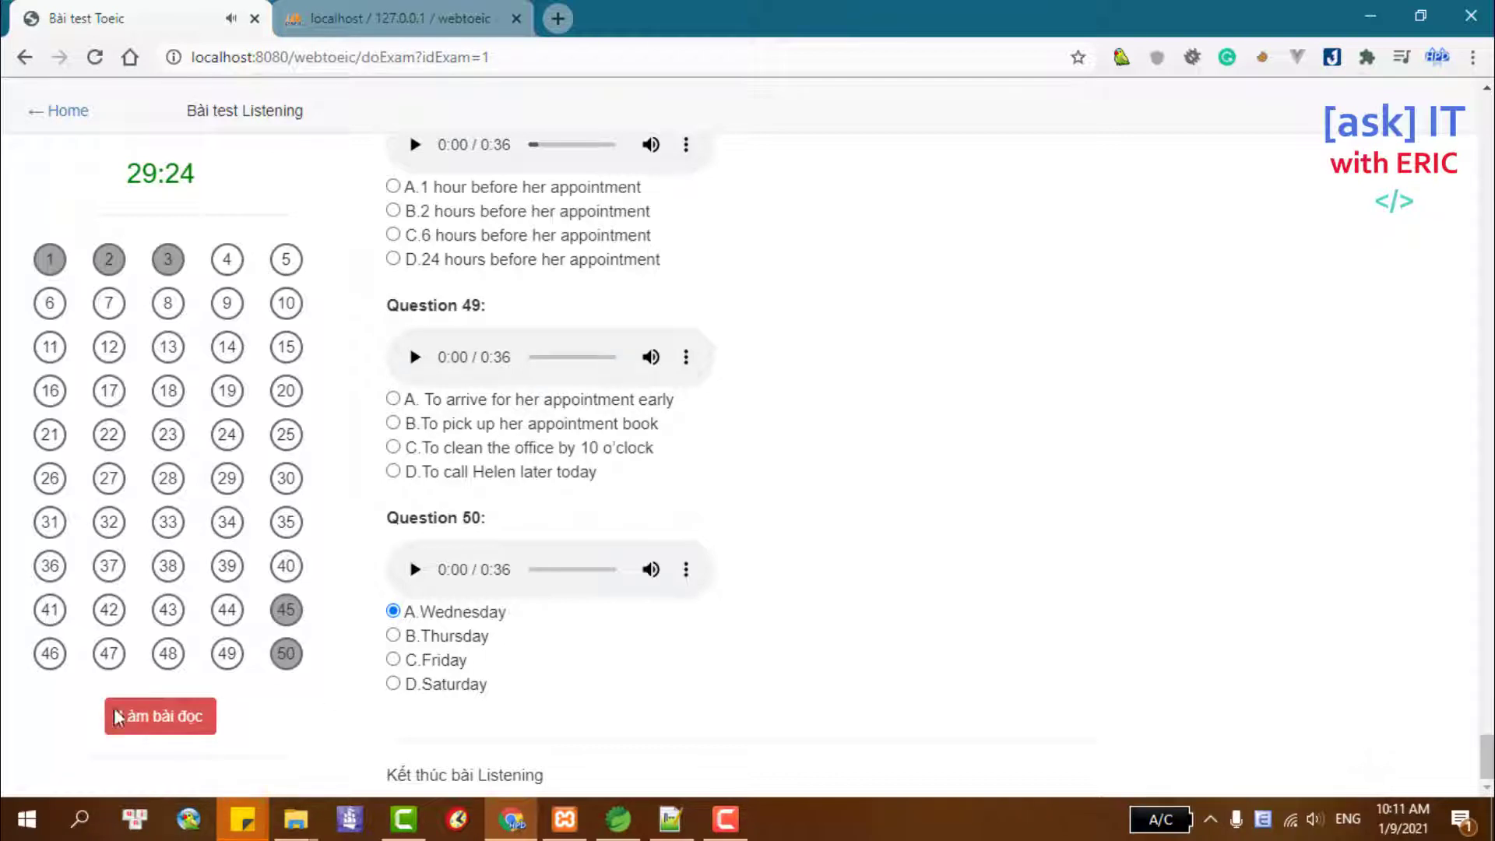
{"action": "scroll", "coordinate": [767, 541], "scroll_direction": "down", "scroll_amount": 5}
{"action": "scroll", "coordinate": [518, 461], "scroll_direction": "down", "scroll_amount": 2}
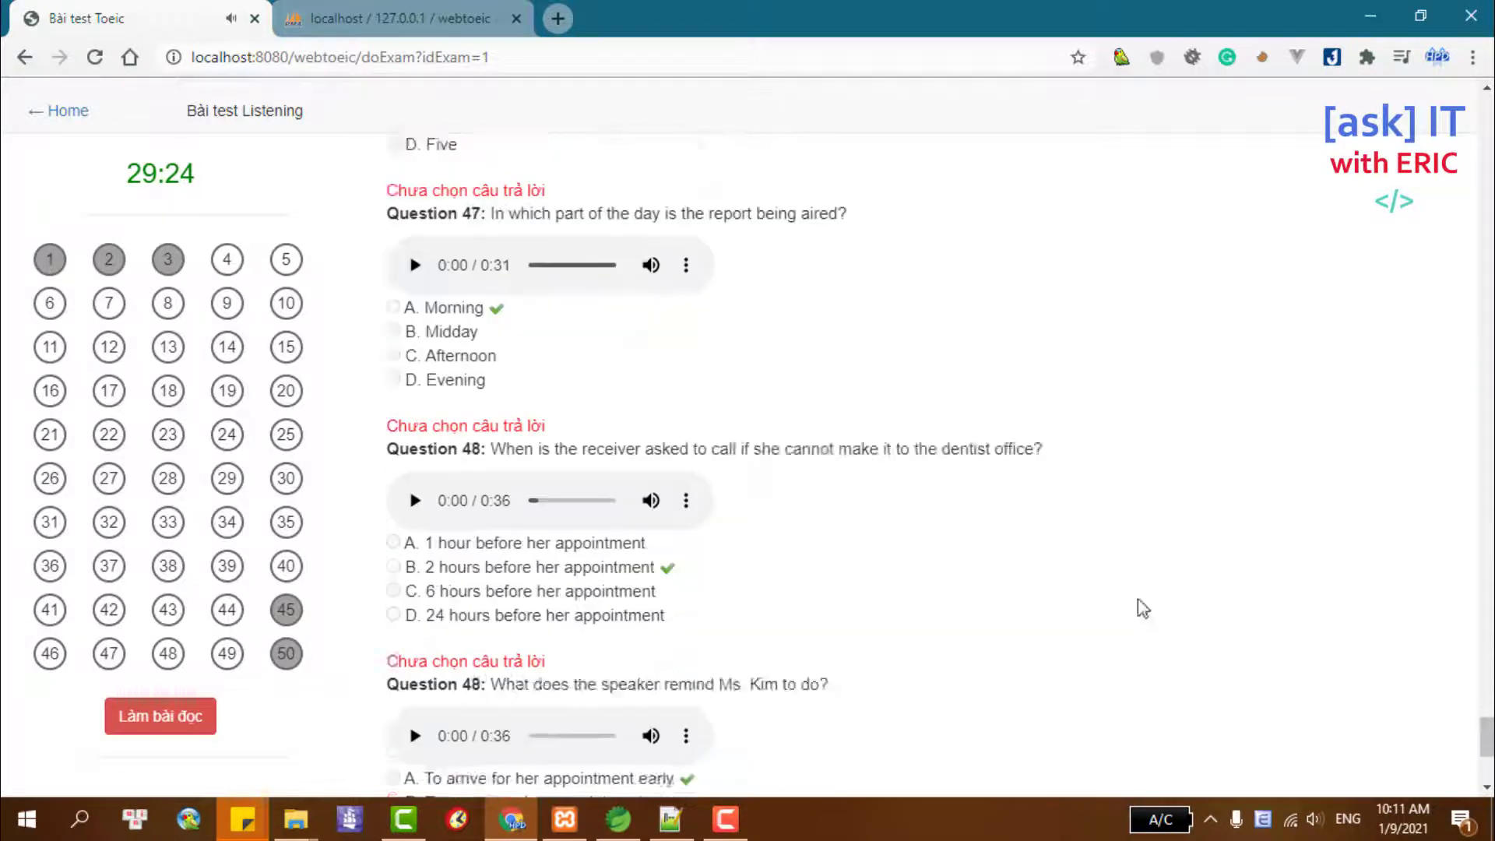
{"action": "scroll", "coordinate": [1139, 604], "scroll_direction": "down", "scroll_amount": 4}
{"action": "left_click_drag", "start_coordinate": [548, 362], "coordinate": [389, 360]}
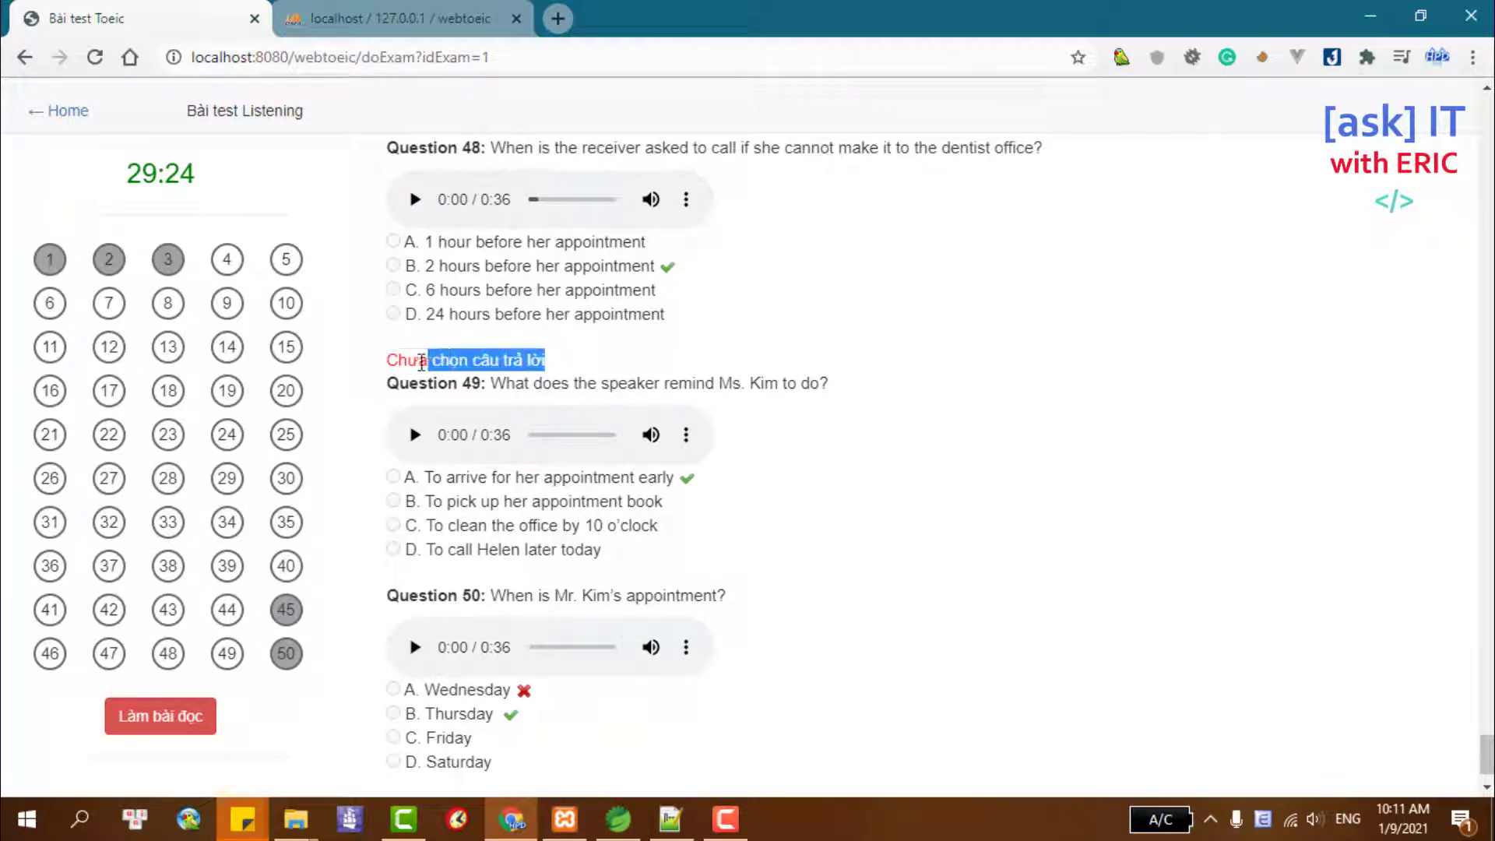
{"action": "left_click", "coordinate": [529, 363]}
{"action": "scroll", "coordinate": [534, 369], "scroll_direction": "up", "scroll_amount": 4}
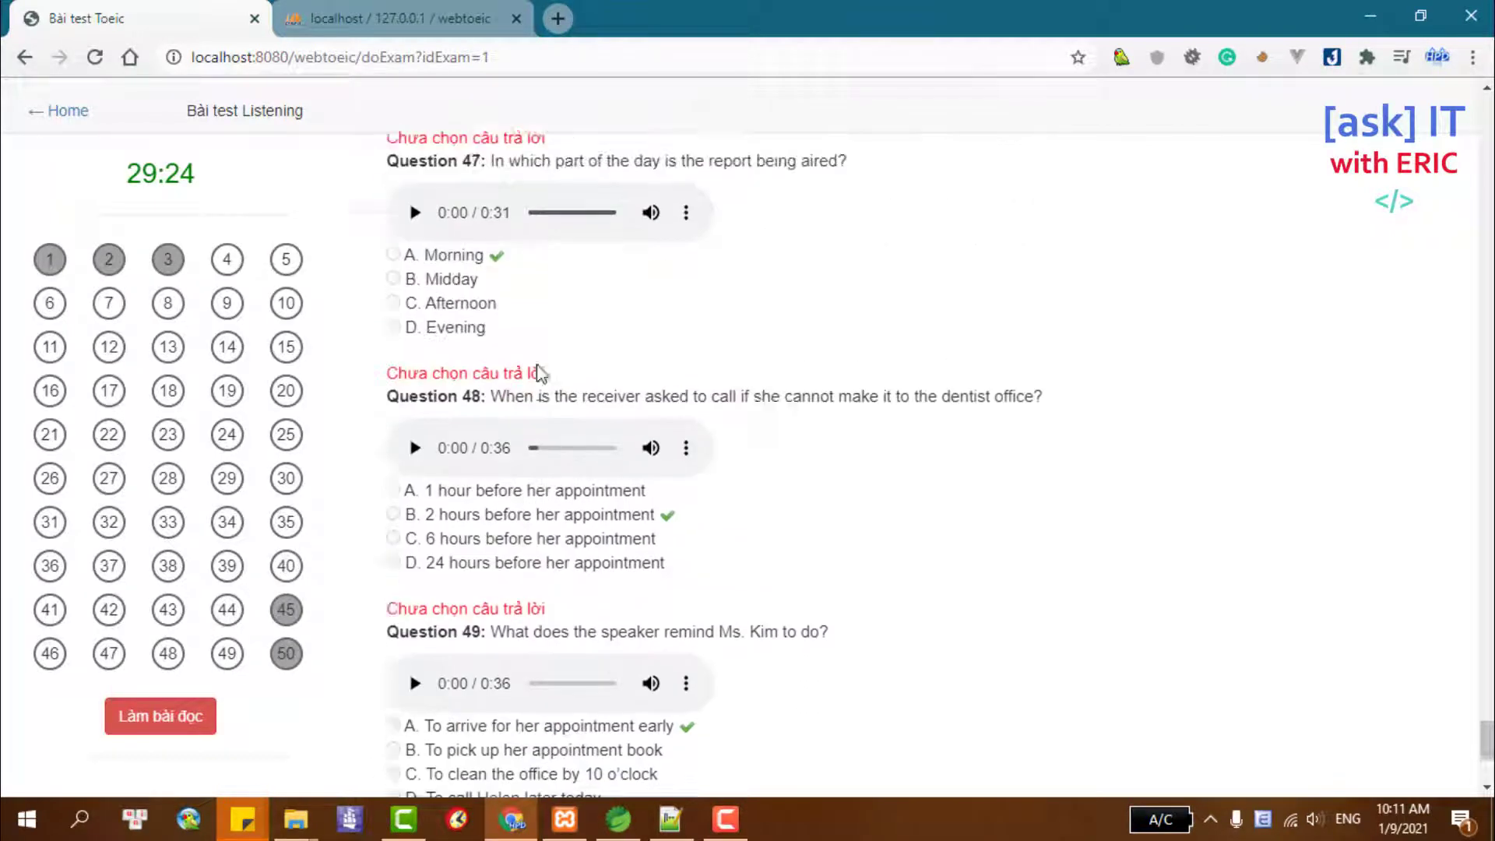
{"action": "scroll", "coordinate": [638, 646], "scroll_direction": "down", "scroll_amount": 5}
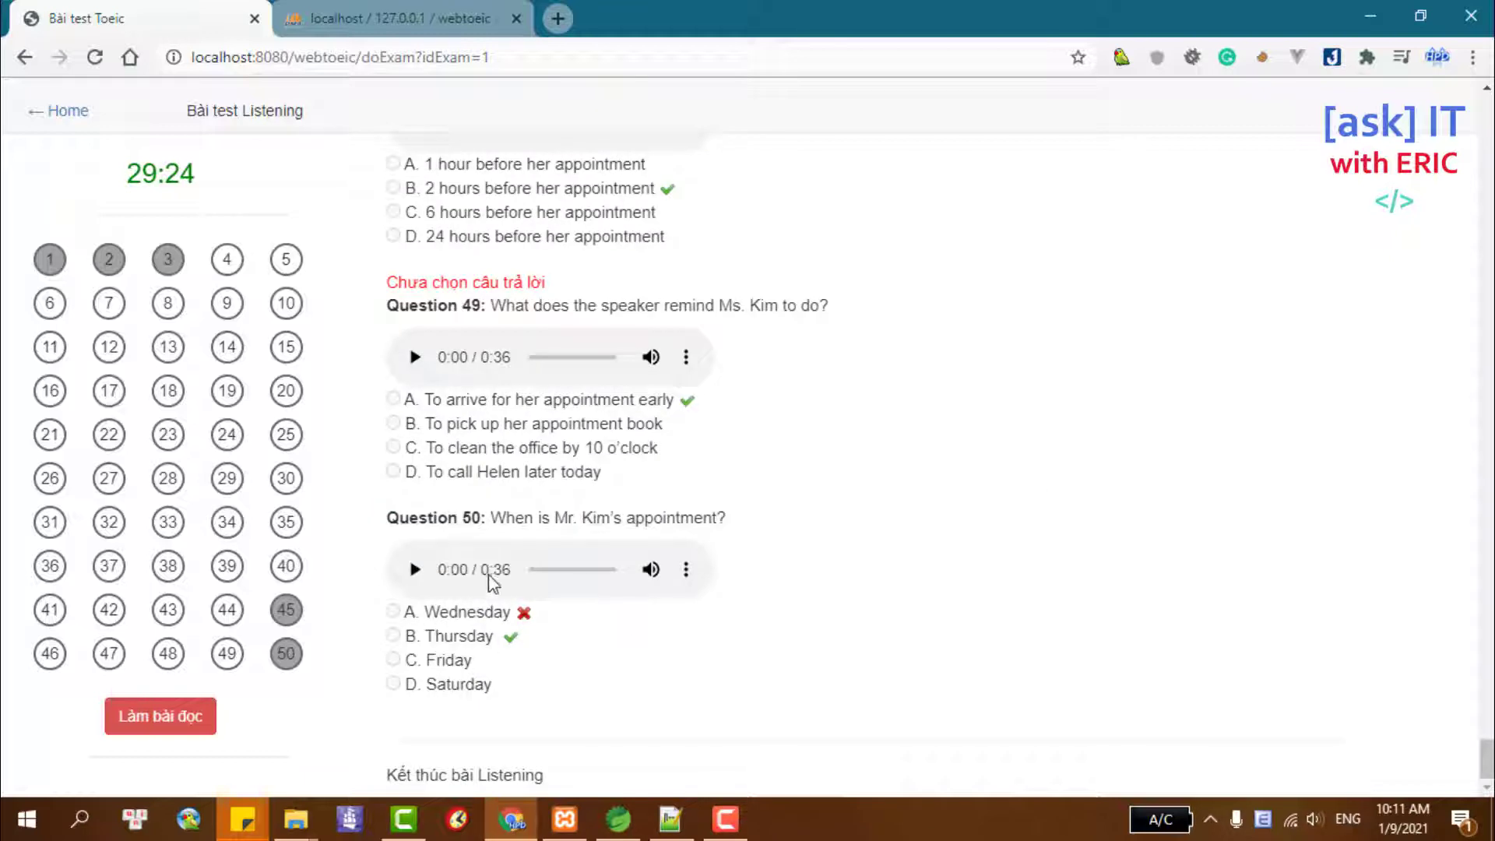
{"action": "left_click_drag", "start_coordinate": [442, 510], "coordinate": [385, 519]}
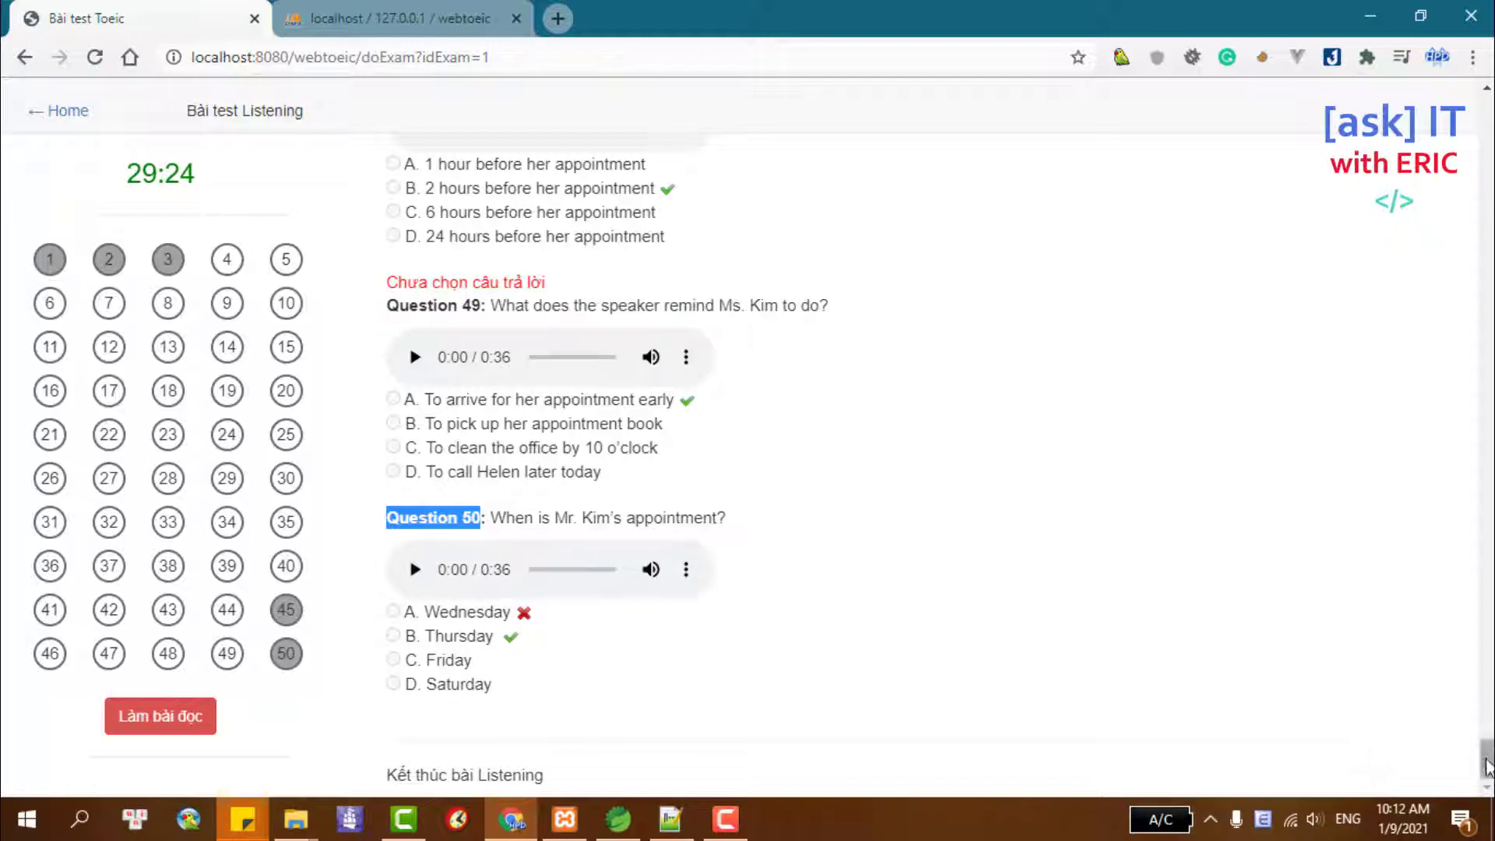
{"action": "left_click_drag", "start_coordinate": [1486, 759], "coordinate": [1485, 120]}
{"action": "scroll", "coordinate": [779, 467], "scroll_direction": "up", "scroll_amount": 2}
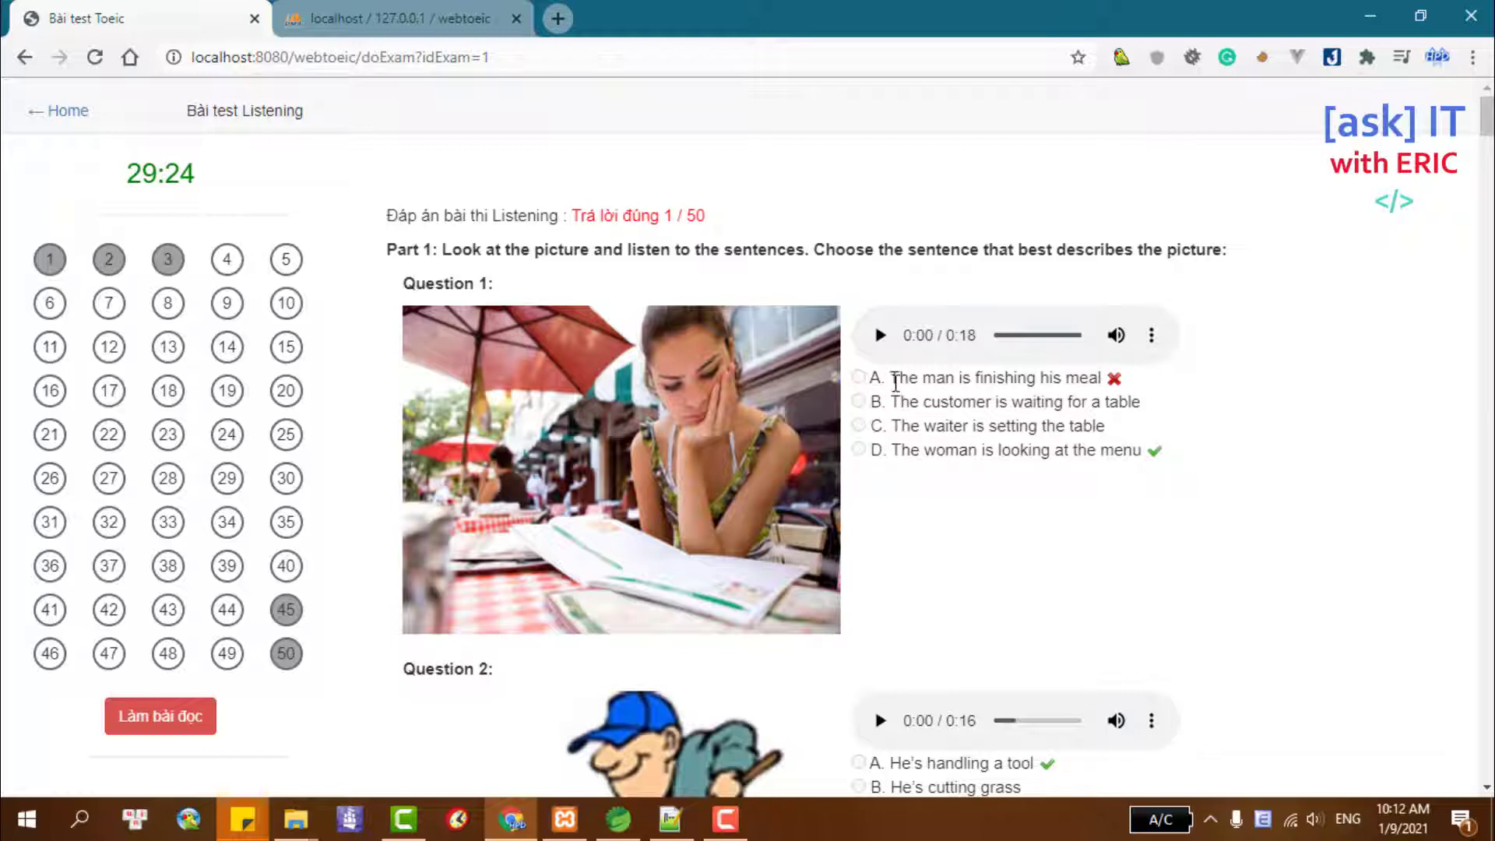
{"action": "left_click_drag", "start_coordinate": [895, 381], "coordinate": [1102, 382]}
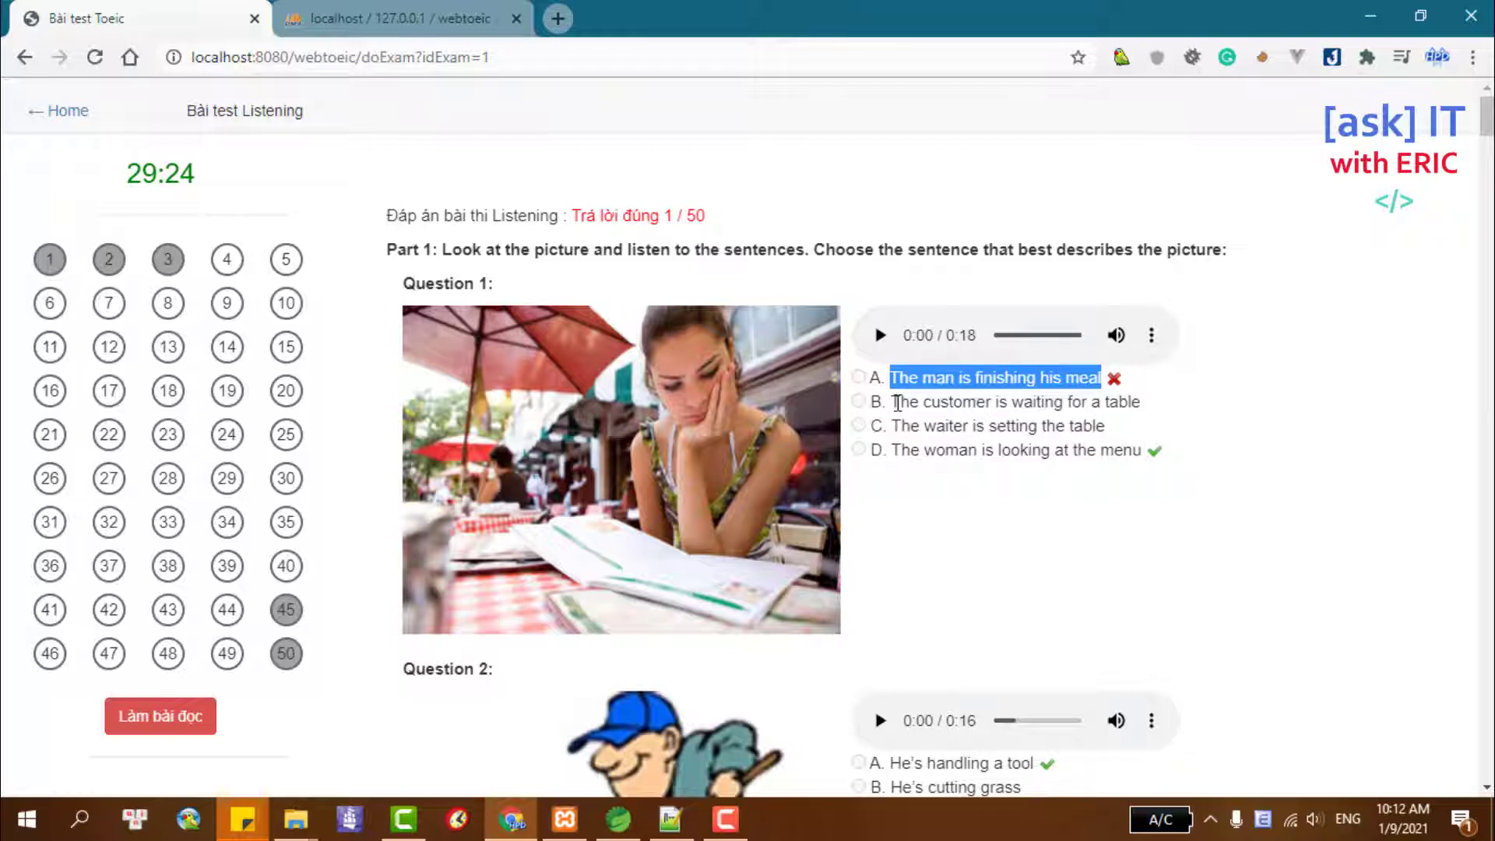
{"action": "left_click_drag", "start_coordinate": [896, 402], "coordinate": [1158, 413]}
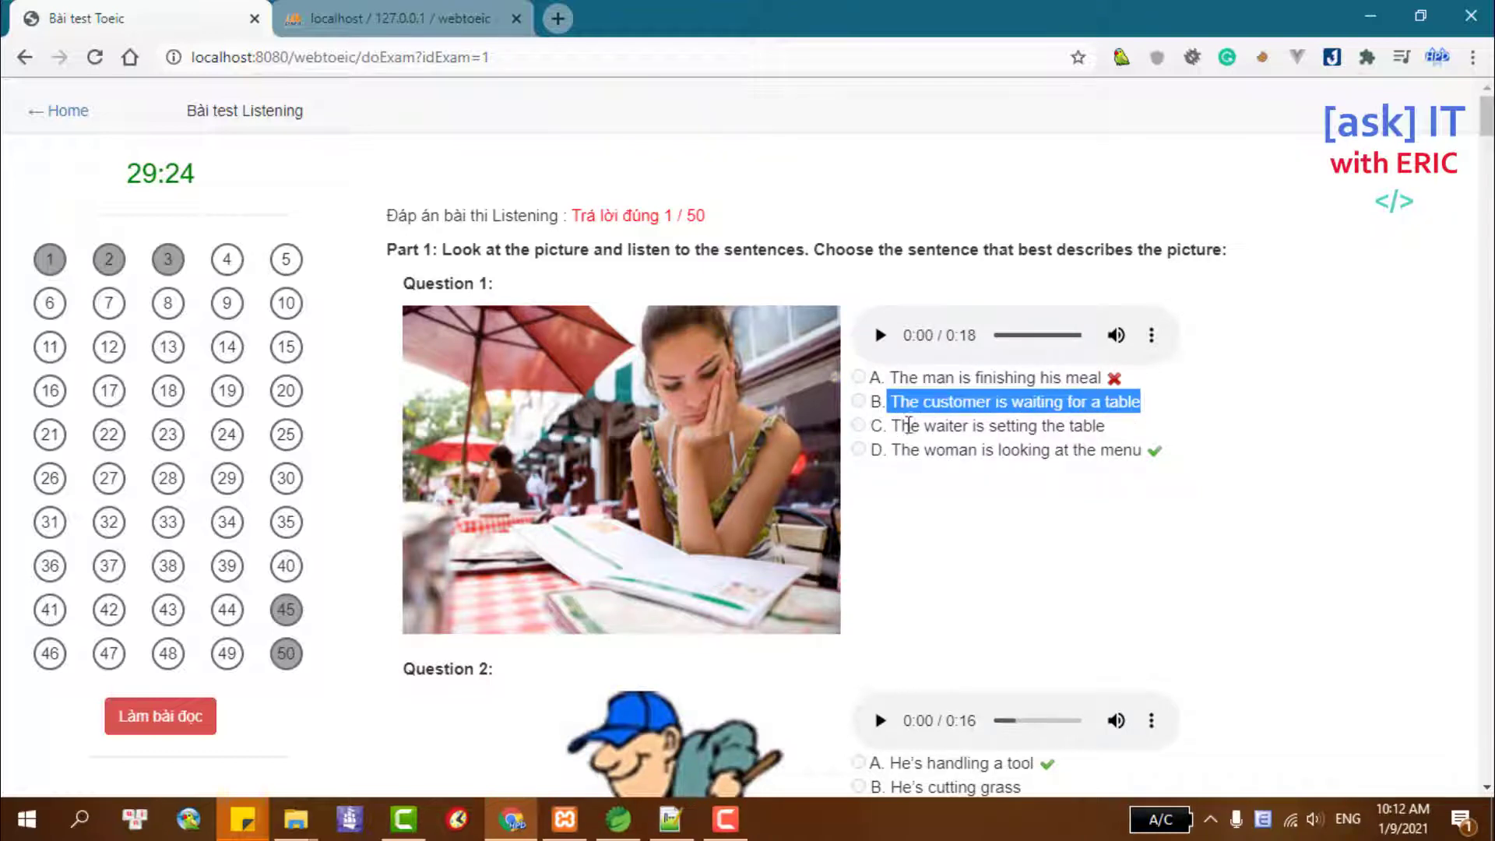
{"action": "left_click_drag", "start_coordinate": [893, 426], "coordinate": [1134, 431]}
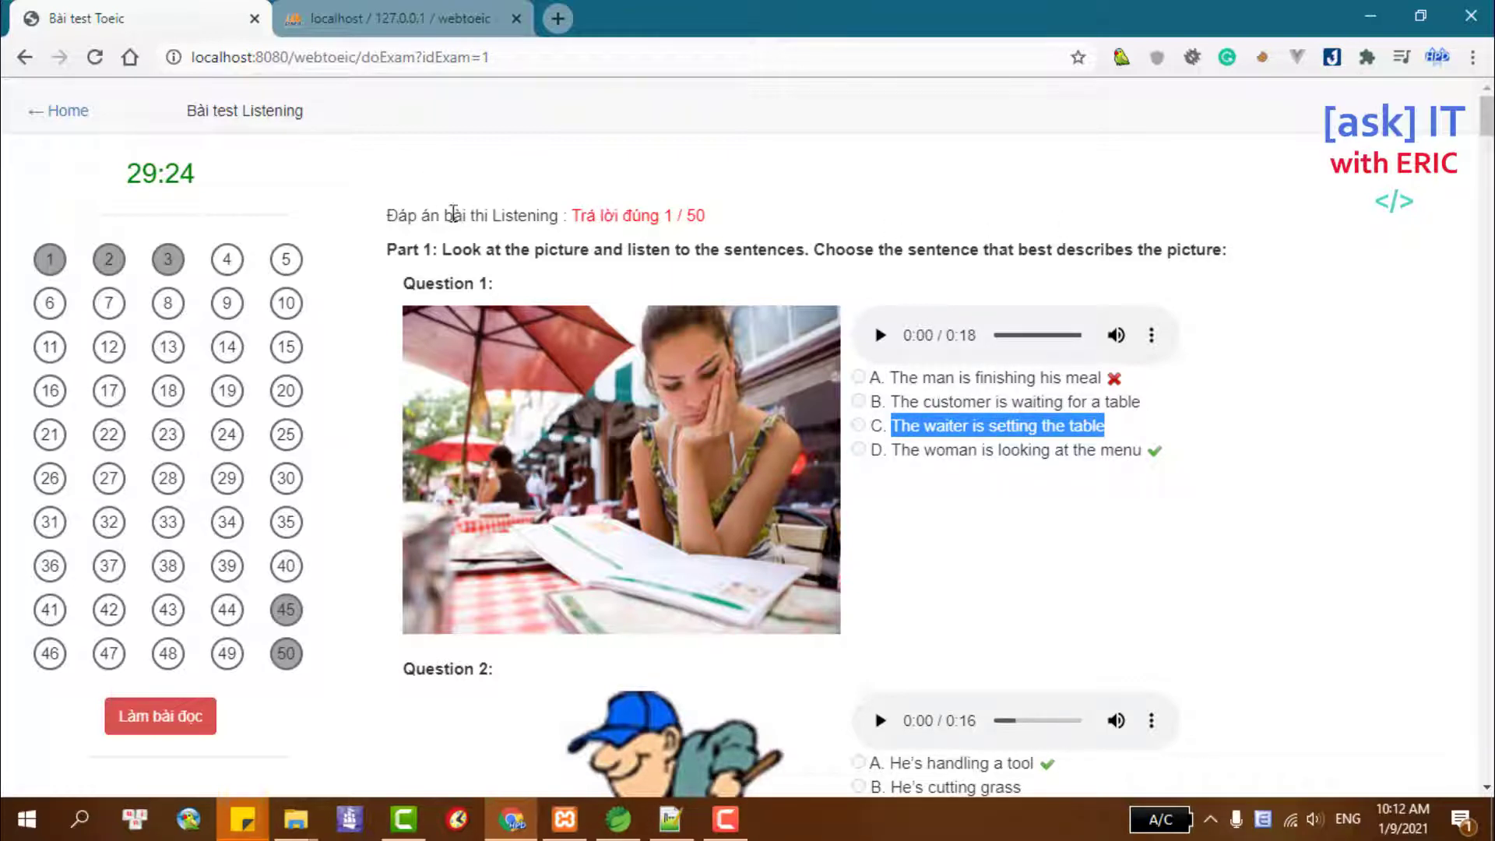
{"action": "left_click_drag", "start_coordinate": [719, 218], "coordinate": [577, 213]}
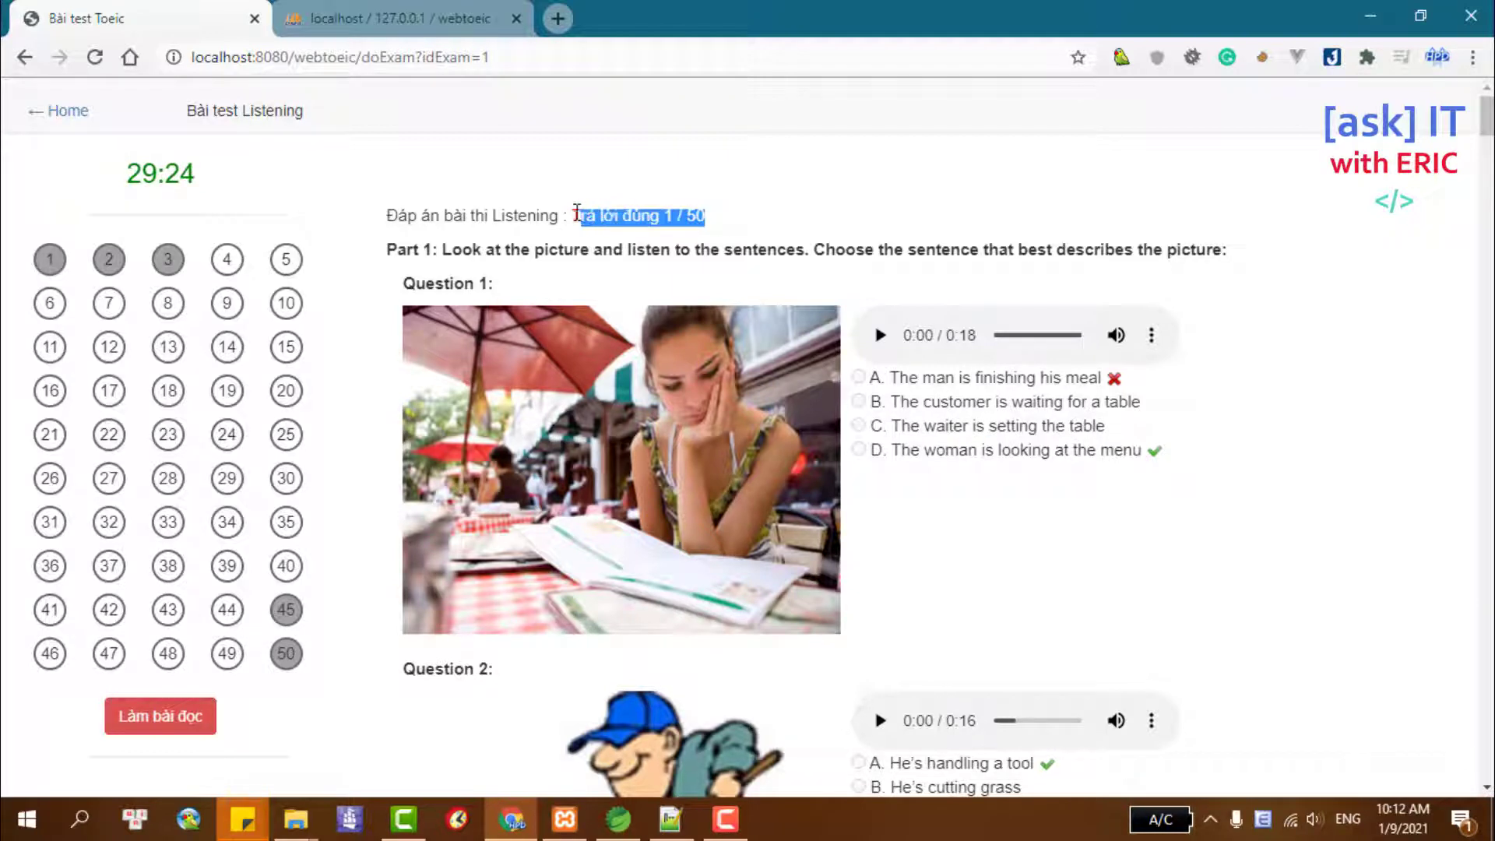
{"action": "left_click", "coordinate": [674, 219]}
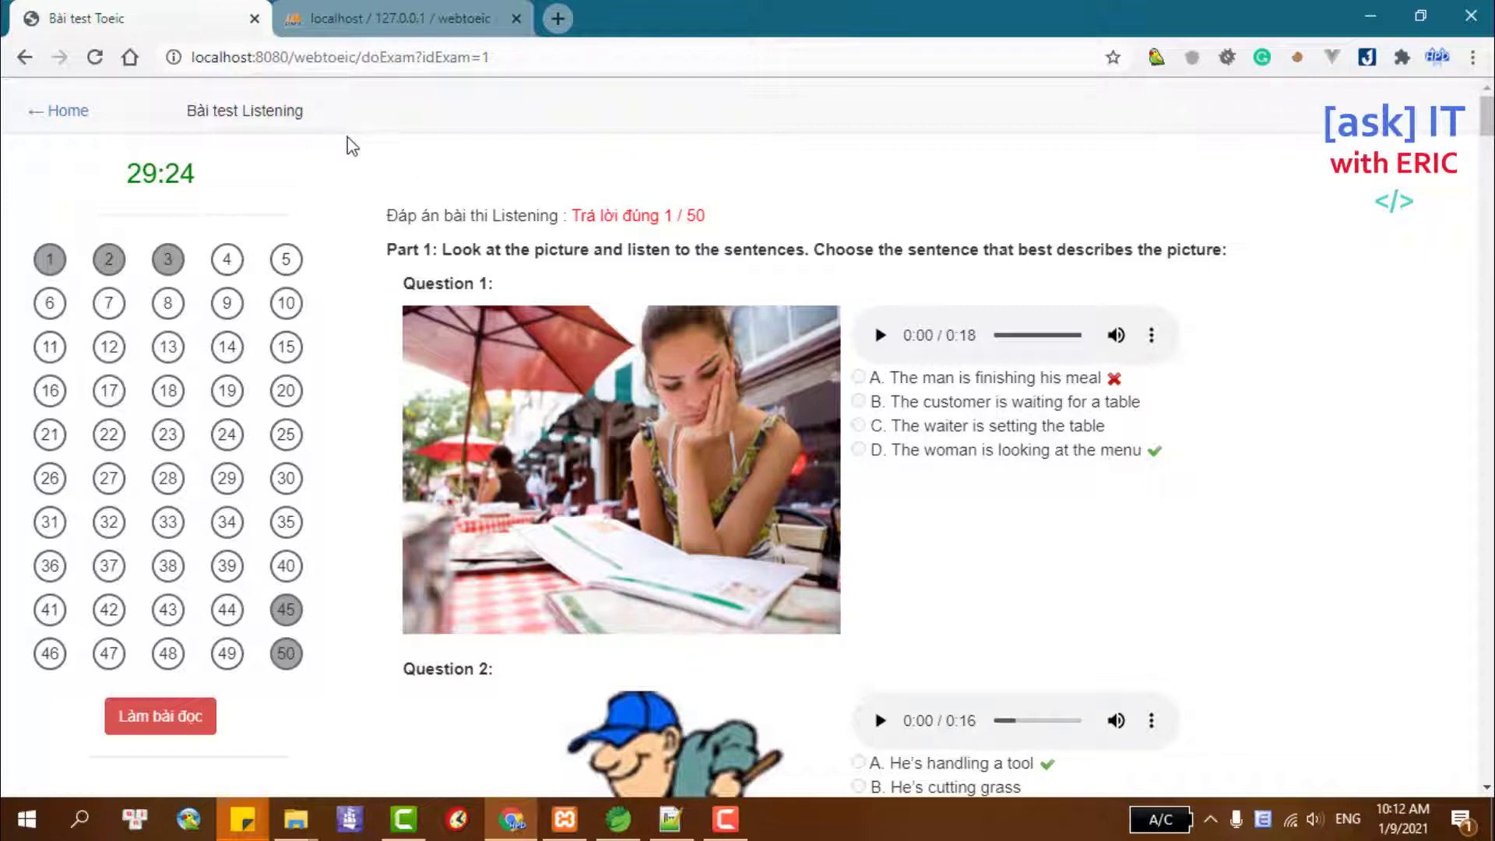
- Start the Reading part and answer Question 51 with 'precisely'
{"action": "left_click", "coordinate": [153, 710]}
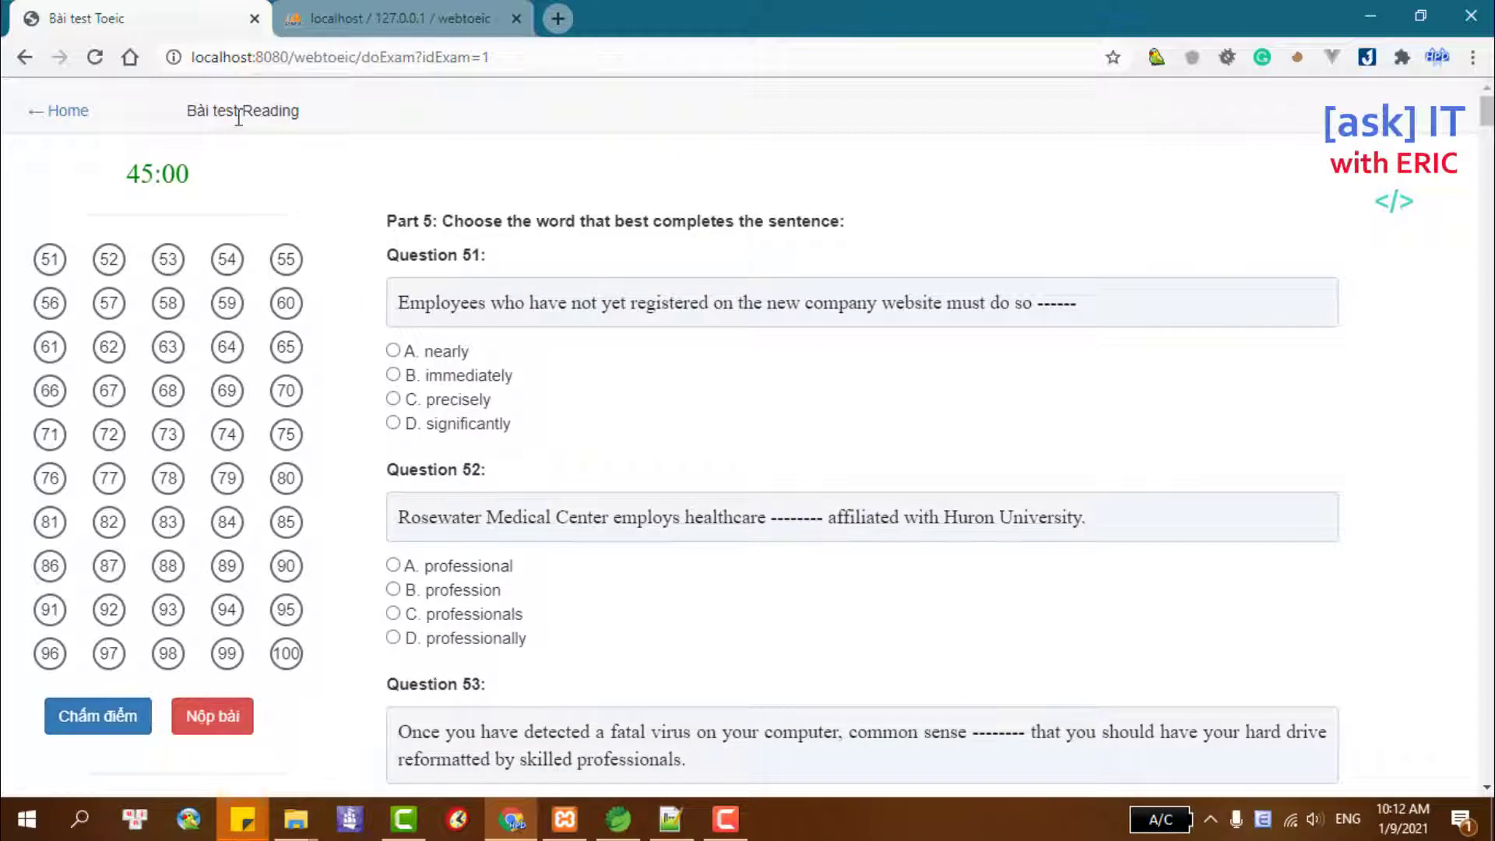
{"action": "left_click_drag", "start_coordinate": [299, 111], "coordinate": [185, 109]}
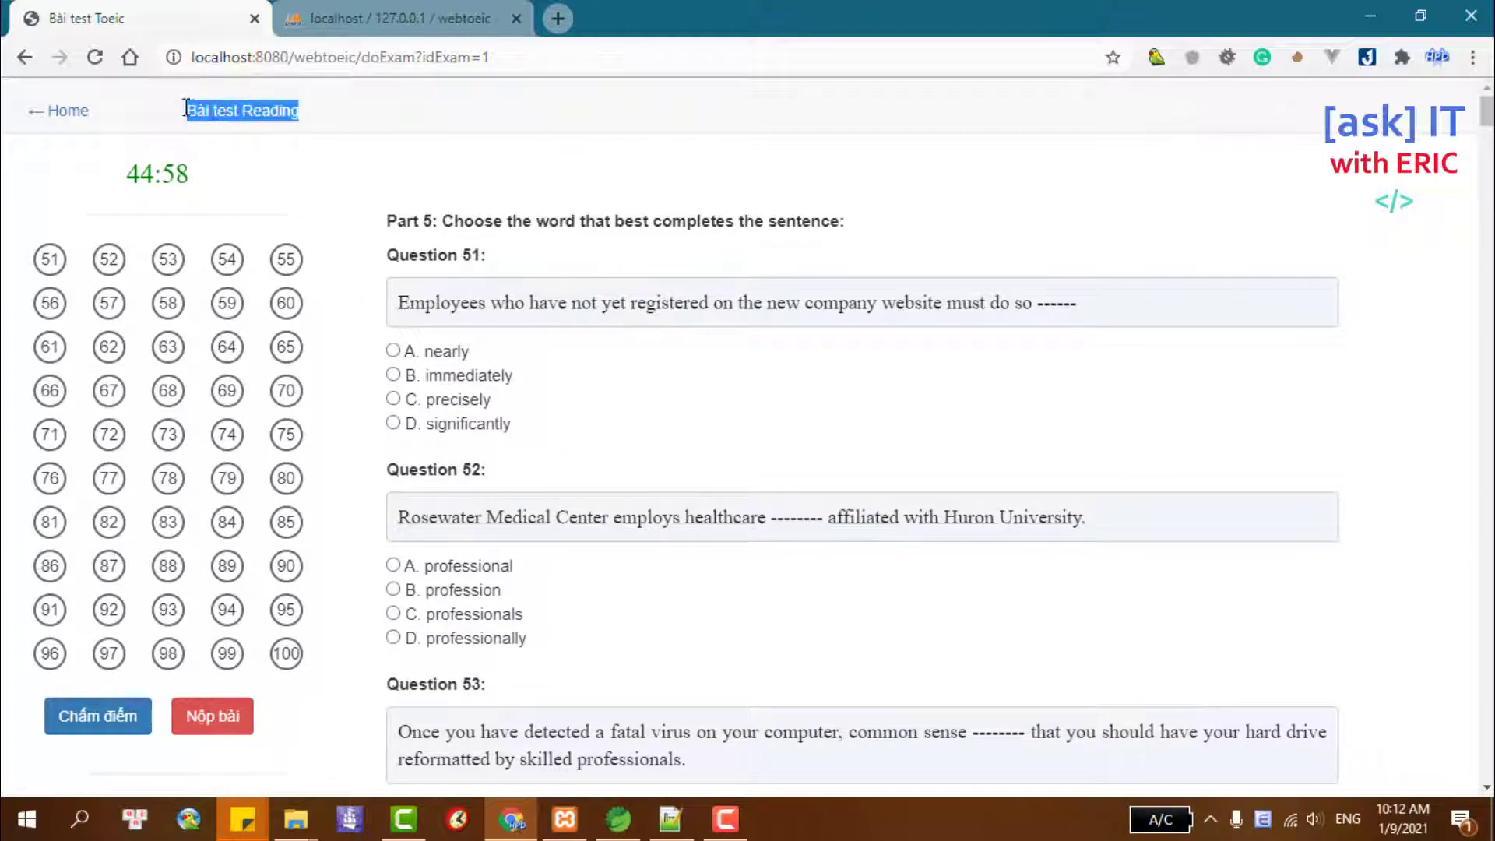
{"action": "left_click_drag", "start_coordinate": [210, 178], "coordinate": [131, 173]}
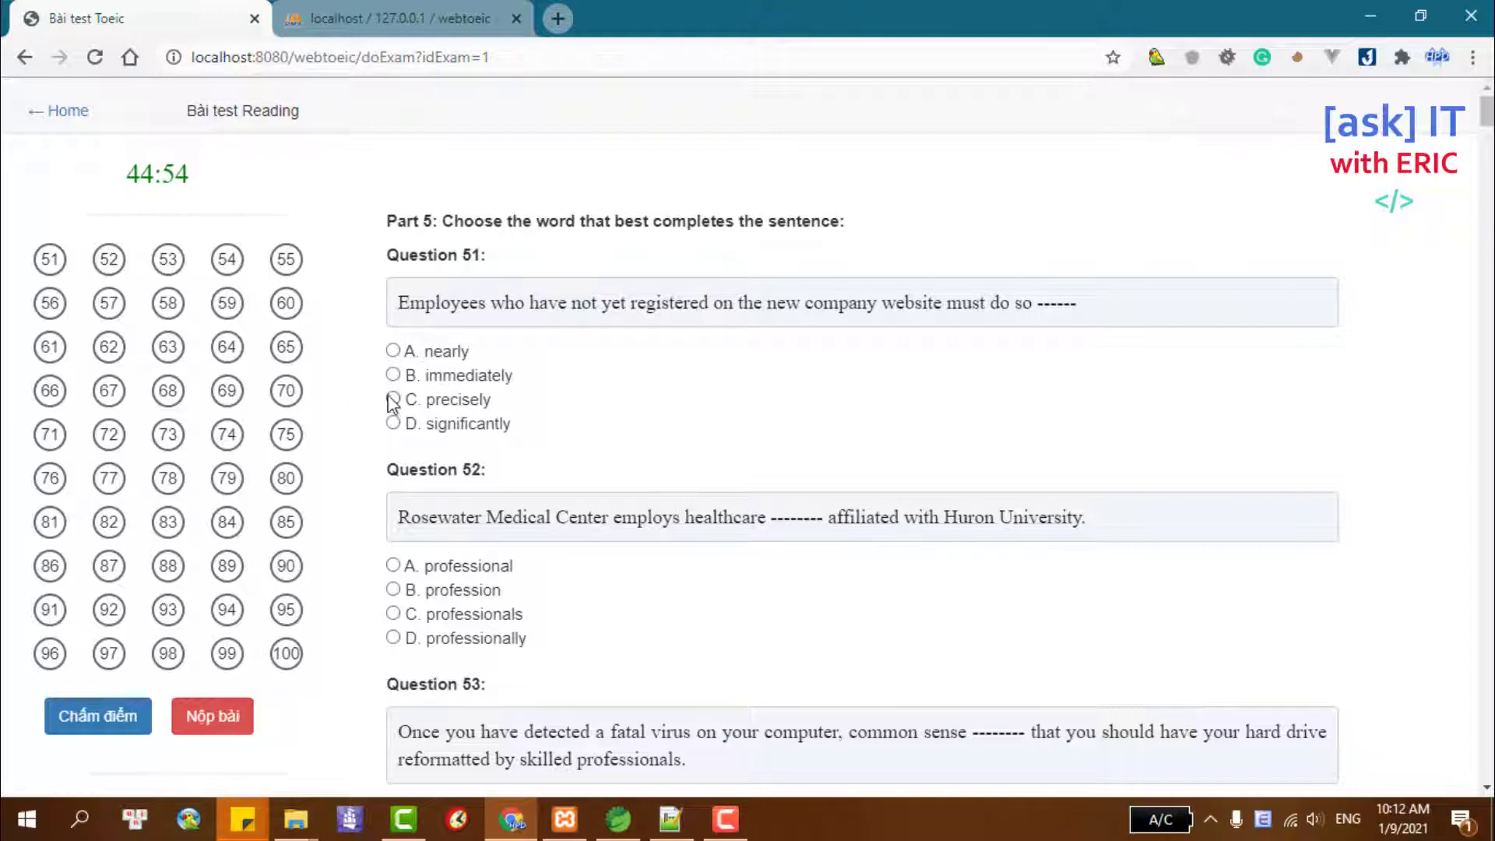
{"action": "left_click", "coordinate": [393, 399]}
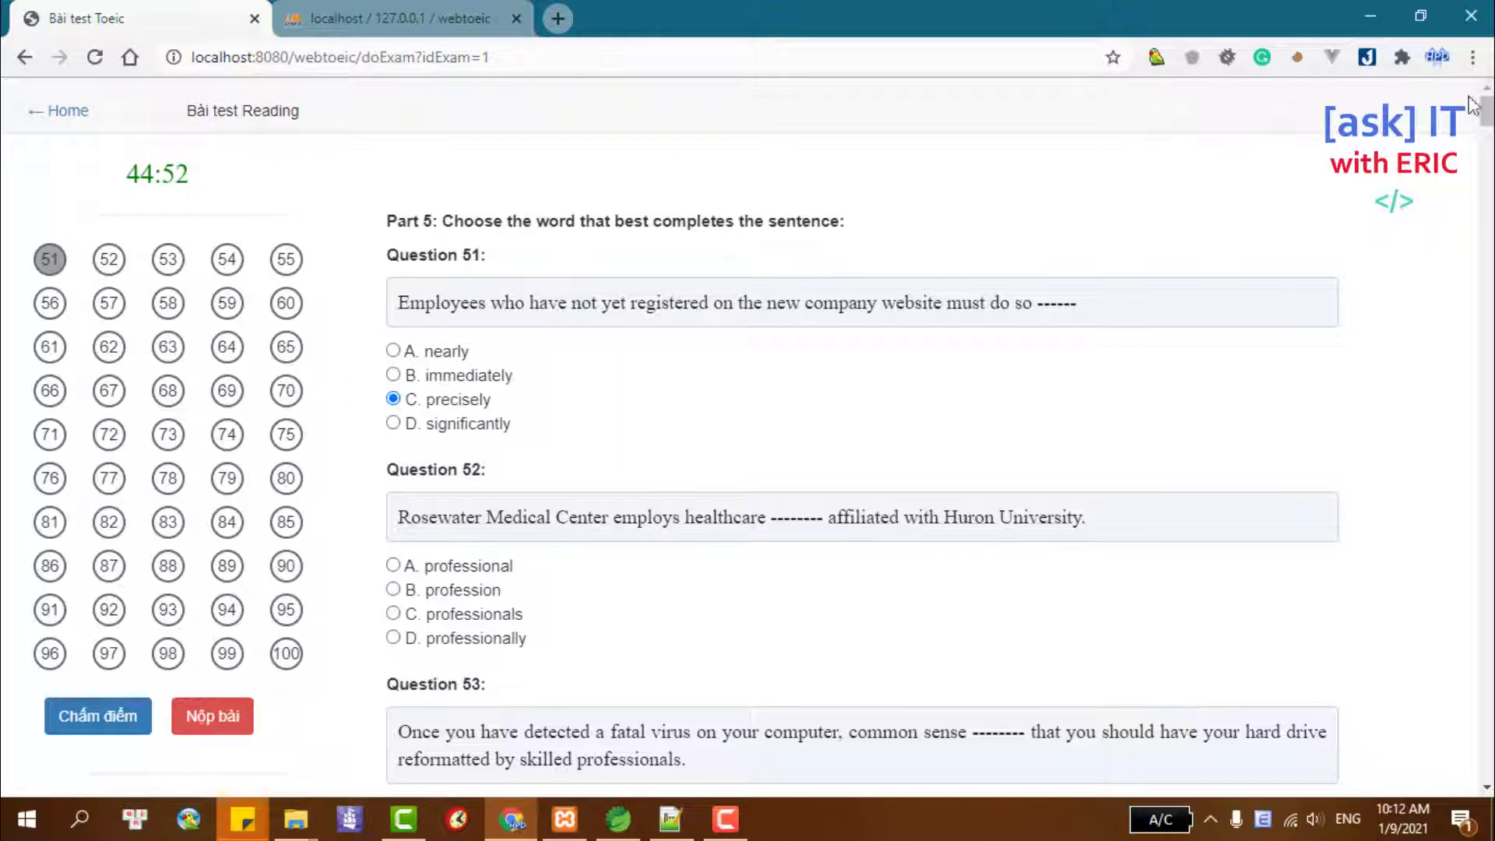
- Answer Question 65 with 'once' and Question 67 with 'Even though'
{"action": "left_click_drag", "start_coordinate": [1485, 109], "coordinate": [1487, 209]}
{"action": "scroll", "coordinate": [861, 365], "scroll_direction": "down", "scroll_amount": 3}
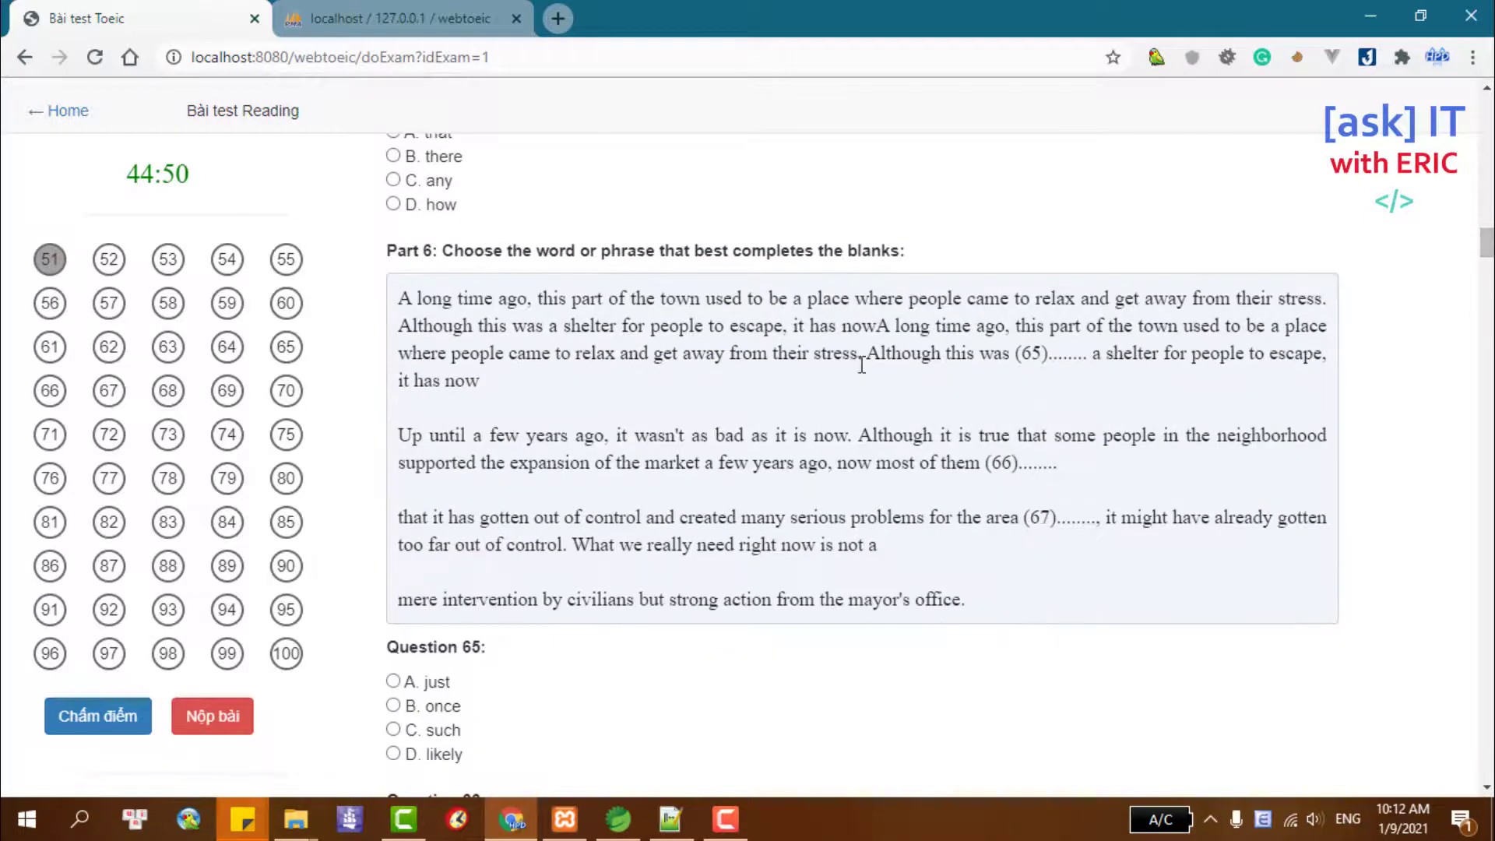
{"action": "scroll", "coordinate": [547, 332], "scroll_direction": "down", "scroll_amount": 1}
{"action": "mouse_move", "coordinate": [966, 488]}
{"action": "left_mouse_down"}
{"action": "mouse_move", "coordinate": [417, 260]}
{"action": "mouse_move", "coordinate": [381, 213]}
{"action": "left_mouse_up"}
{"action": "left_click", "coordinate": [1059, 397]}
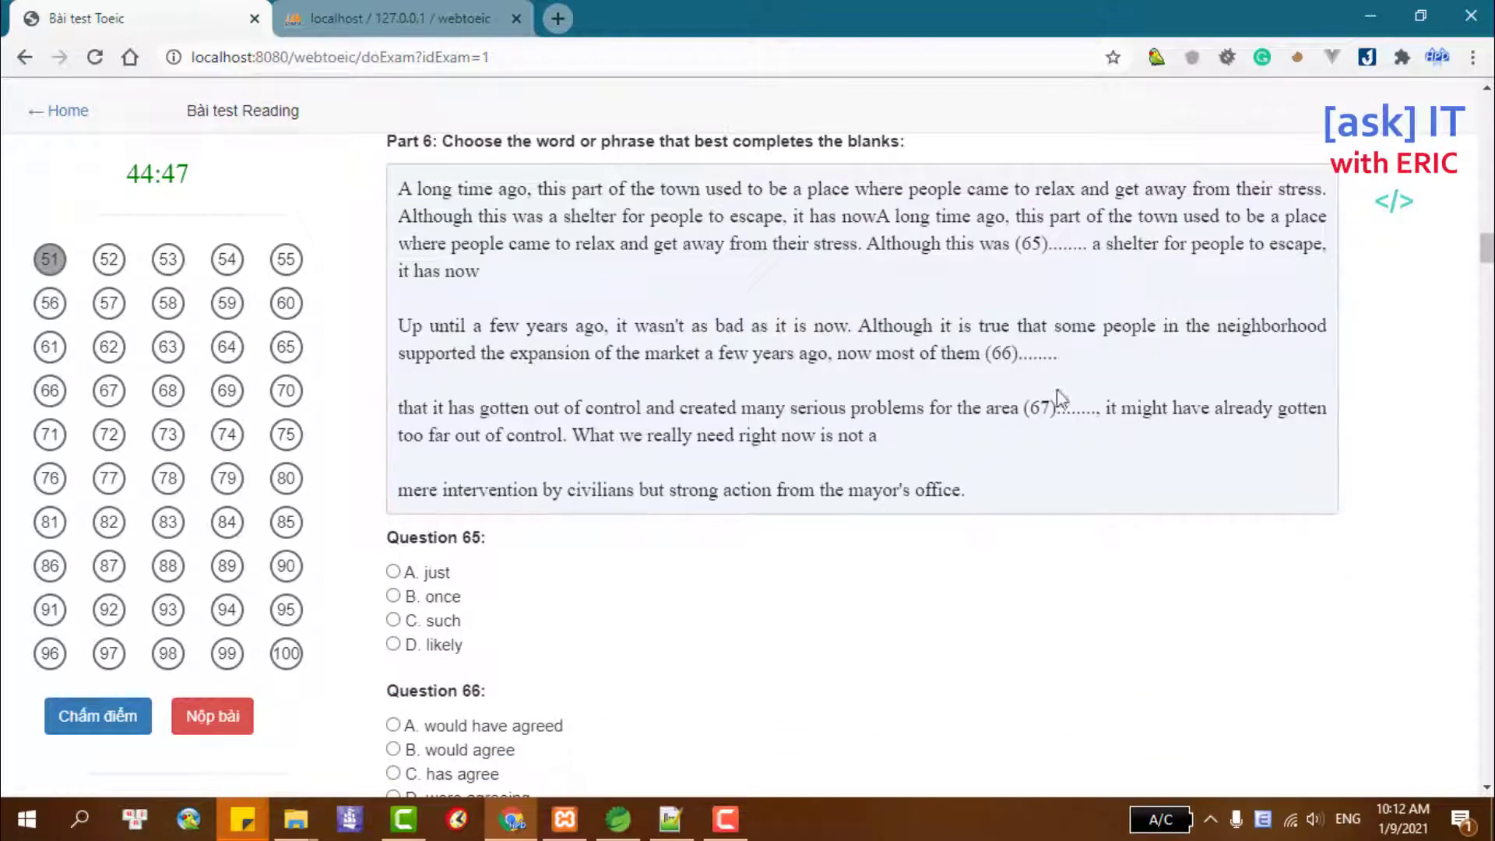
{"action": "left_click", "coordinate": [394, 596]}
{"action": "scroll", "coordinate": [397, 467], "scroll_direction": "down", "scroll_amount": 7}
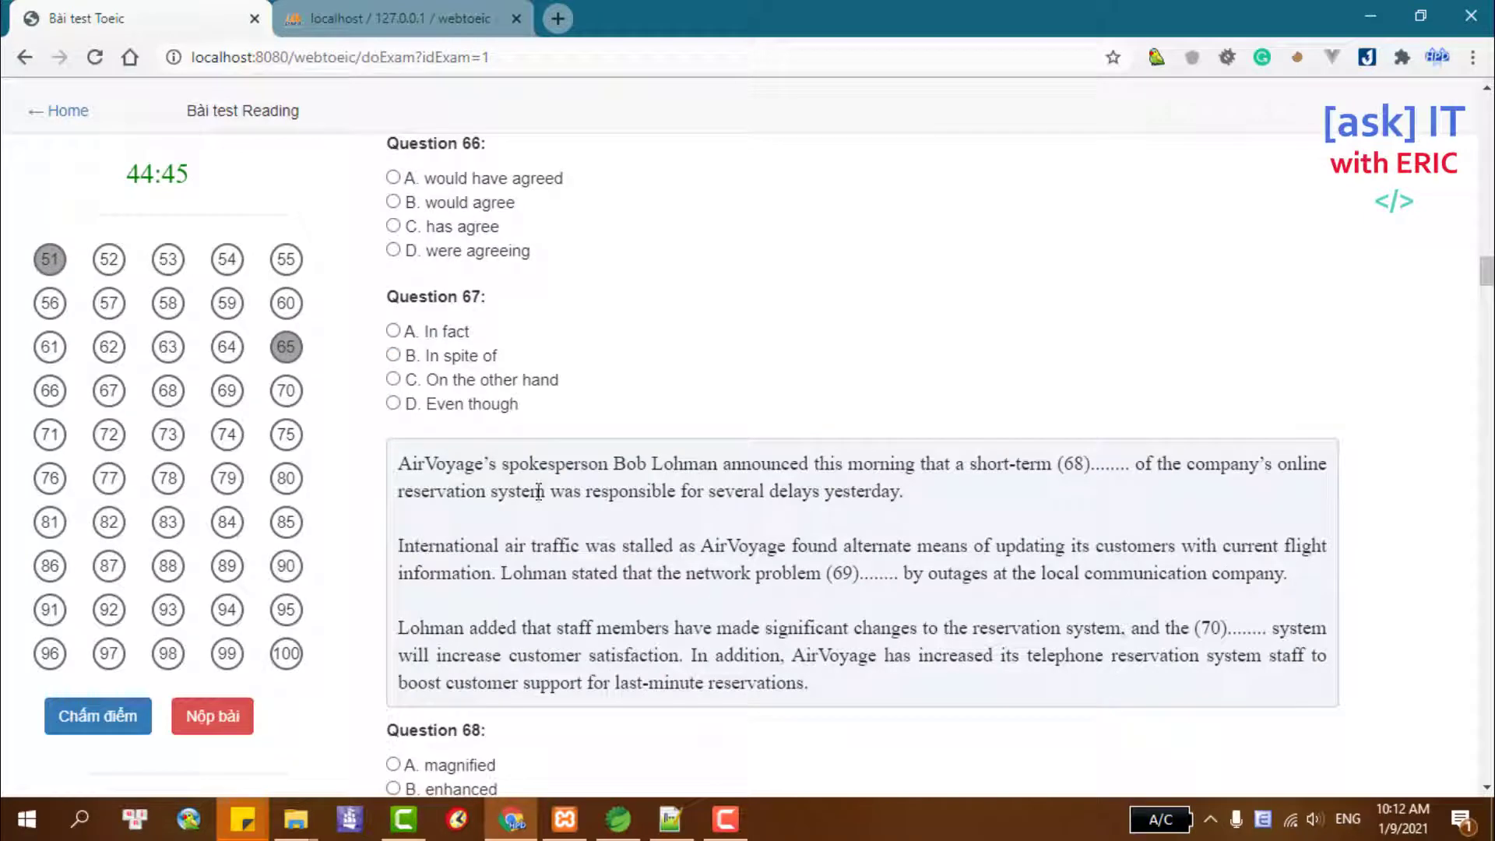
{"action": "left_click", "coordinate": [393, 402]}
{"action": "scroll", "coordinate": [604, 321], "scroll_direction": "down", "scroll_amount": 2}
{"action": "scroll", "coordinate": [605, 321], "scroll_direction": "down", "scroll_amount": 2}
- Answer Question 68 with 'selected' and Question 70 with 'arrival'
{"action": "mouse_move", "coordinate": [954, 375]}
{"action": "left_mouse_down"}
{"action": "mouse_move", "coordinate": [560, 259]}
{"action": "mouse_move", "coordinate": [424, 201]}
{"action": "left_mouse_up"}
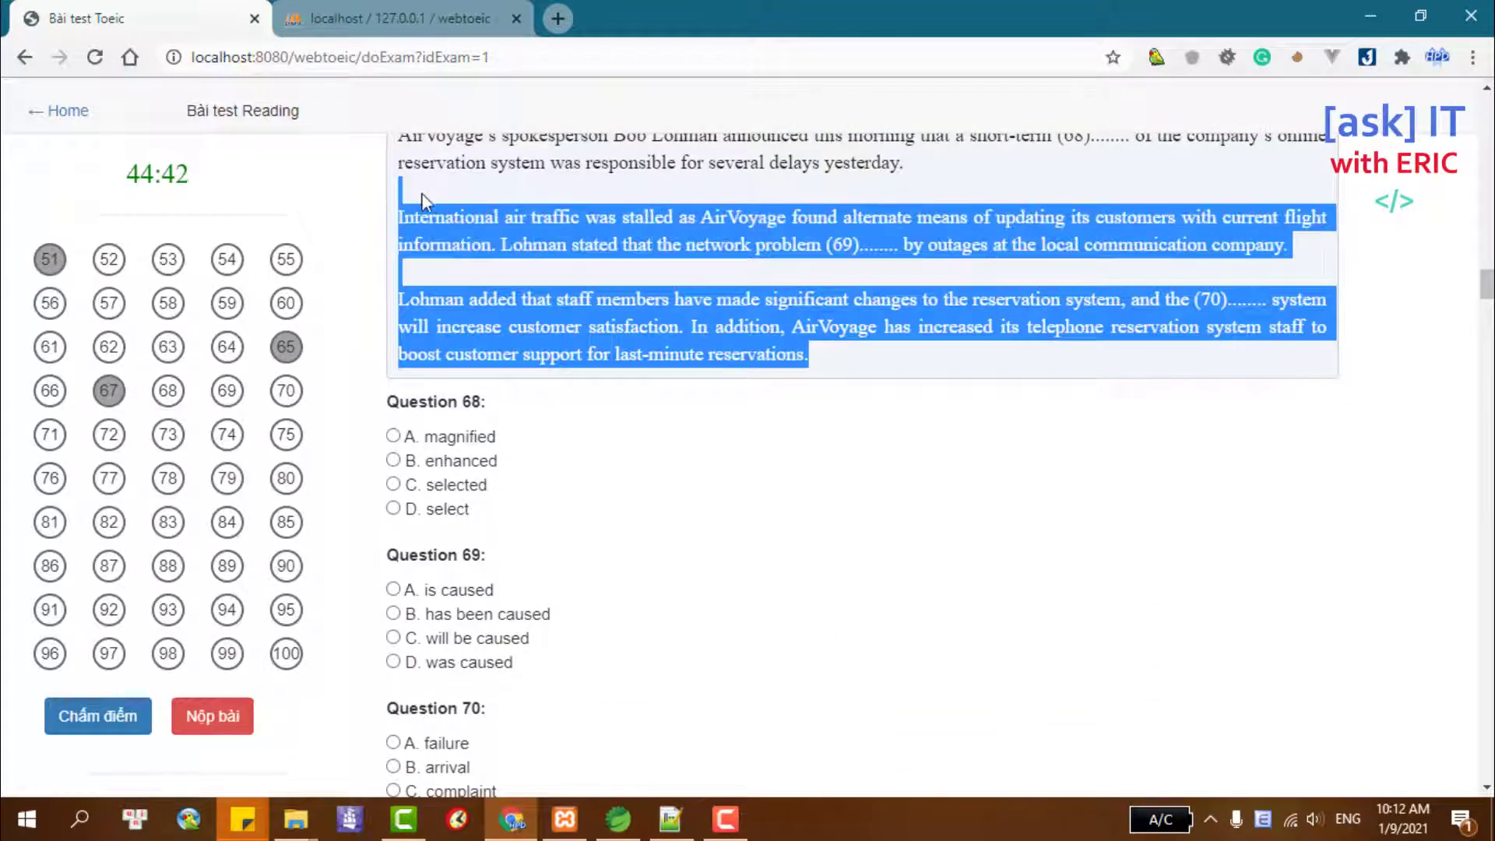
{"action": "left_click", "coordinate": [701, 261]}
{"action": "scroll", "coordinate": [482, 343], "scroll_direction": "down", "scroll_amount": 1}
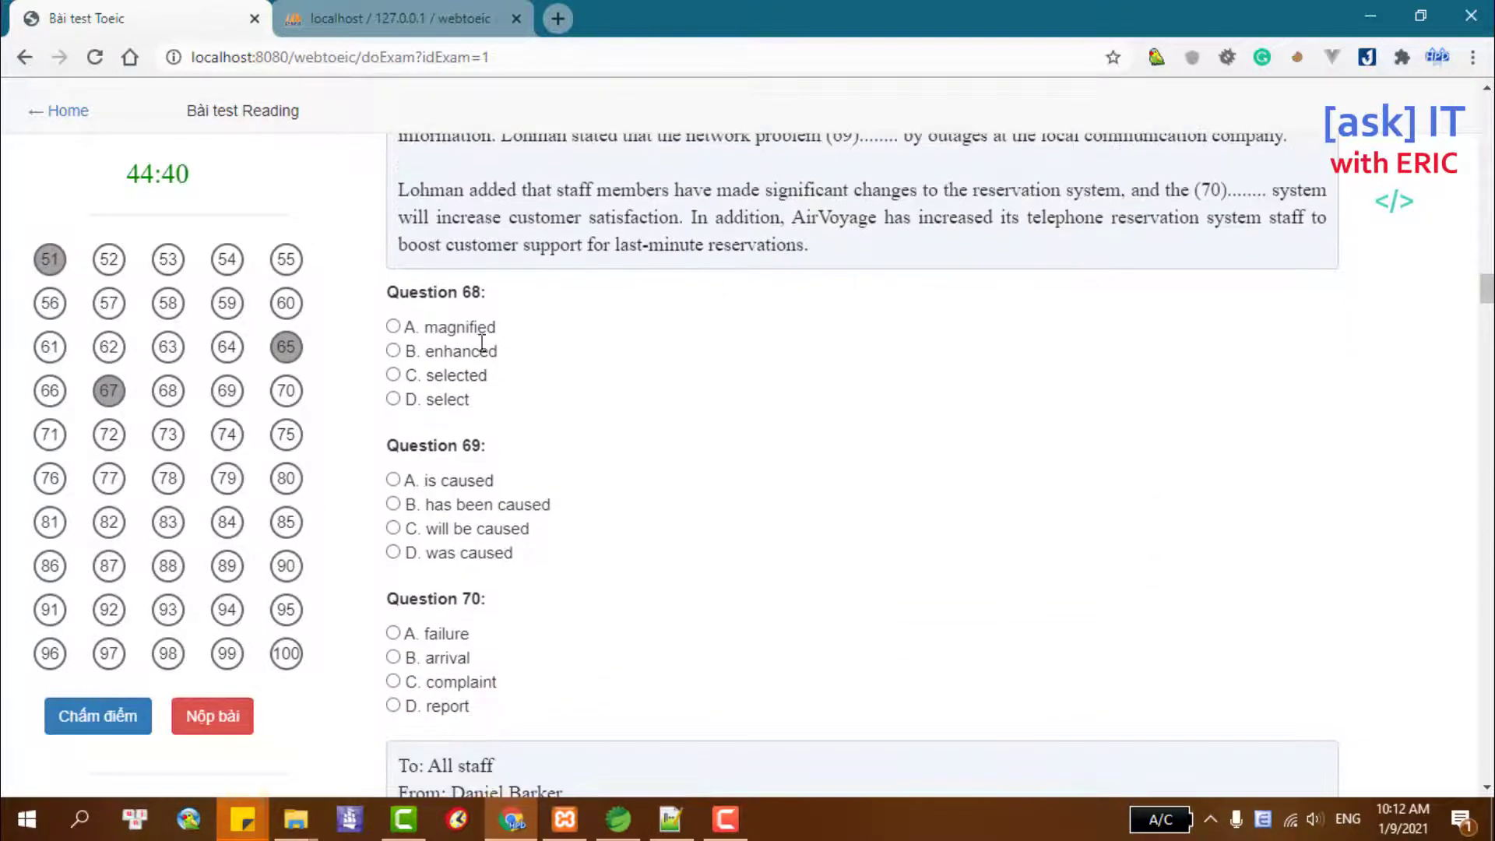
{"action": "left_click", "coordinate": [393, 375]}
{"action": "scroll", "coordinate": [635, 327], "scroll_direction": "down", "scroll_amount": 3}
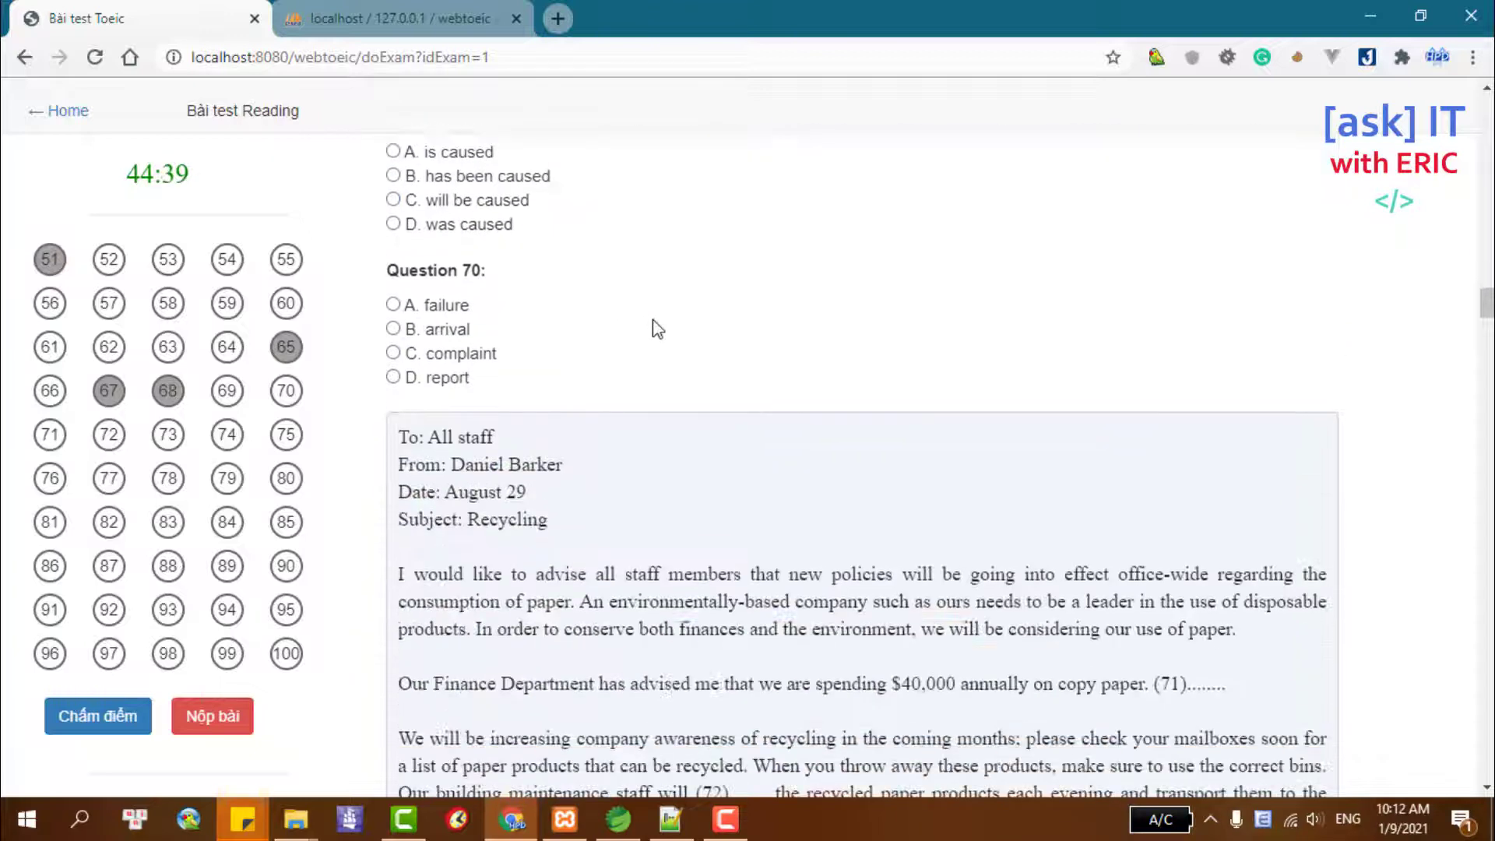
{"action": "left_click", "coordinate": [393, 328]}
- Answer Question 71 with 'use' (option C)
{"action": "scroll", "coordinate": [538, 324], "scroll_direction": "down", "scroll_amount": 2}
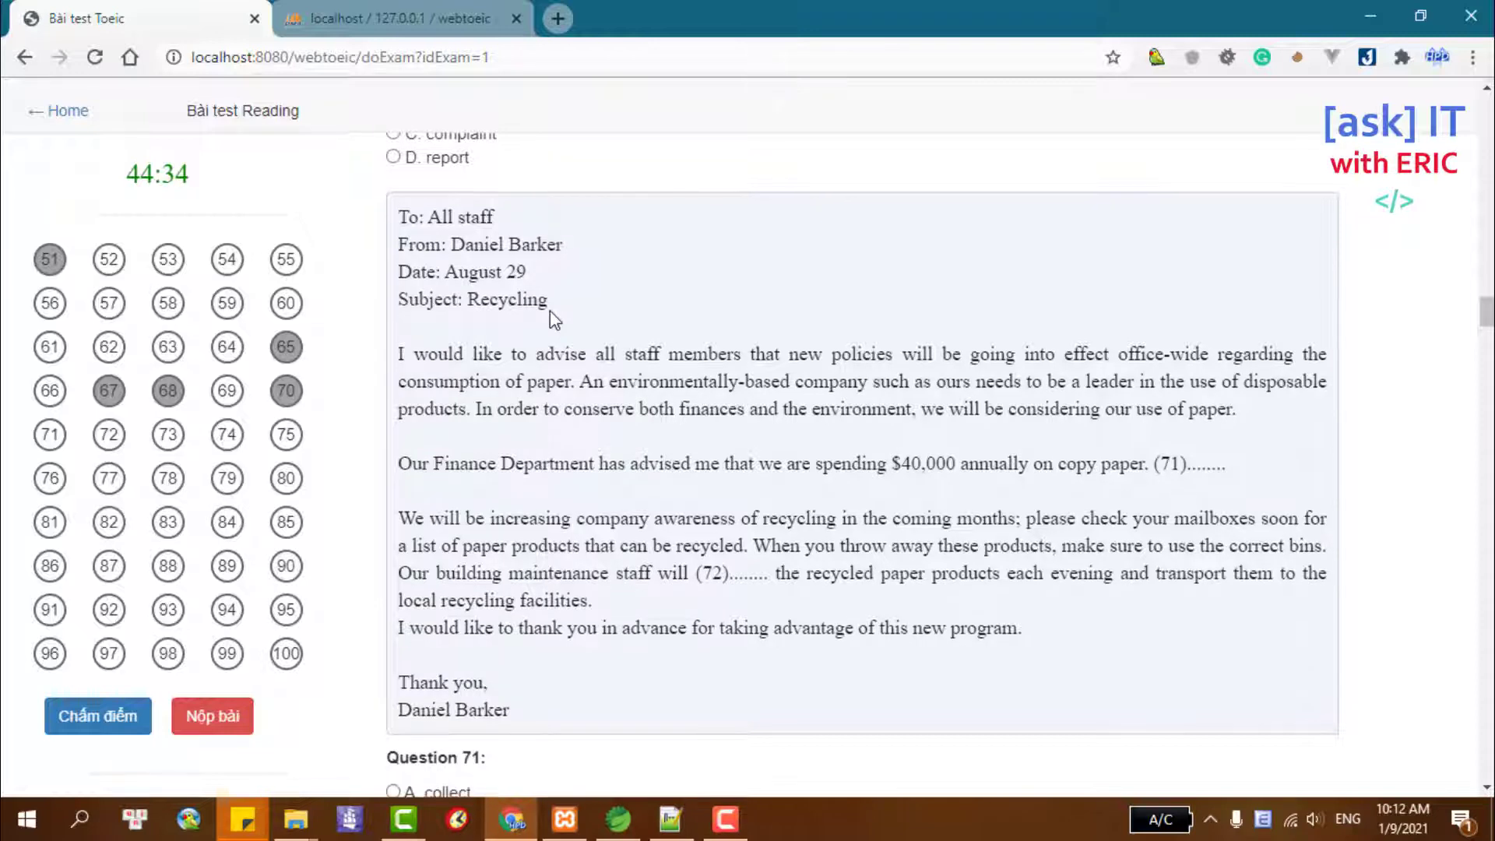
{"action": "scroll", "coordinate": [550, 327], "scroll_direction": "down", "scroll_amount": 2}
{"action": "left_click_drag", "start_coordinate": [511, 502], "coordinate": [397, 461]}
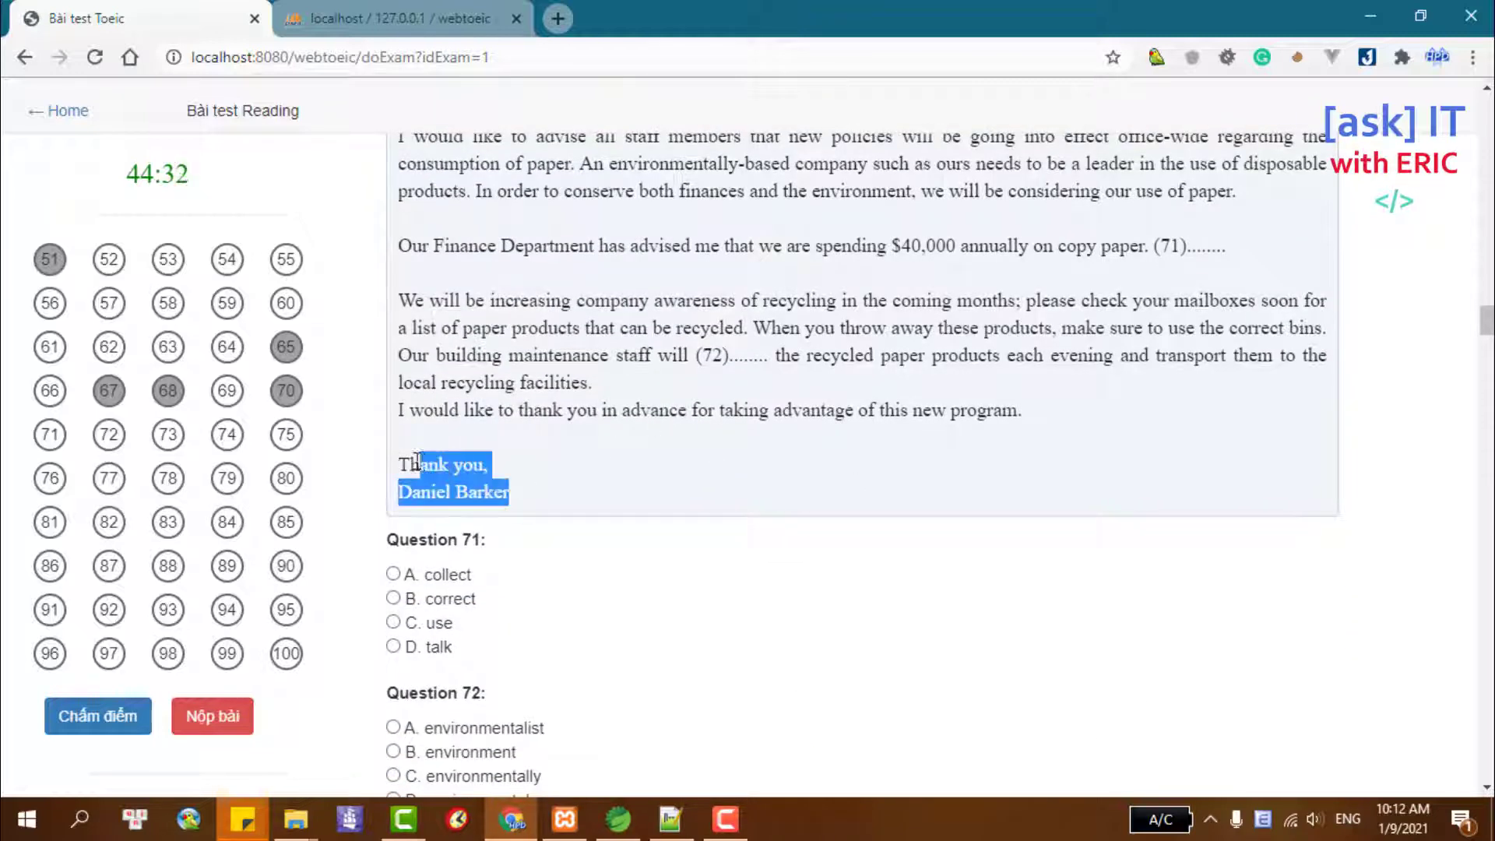
{"action": "scroll", "coordinate": [533, 433], "scroll_direction": "up", "scroll_amount": 2}
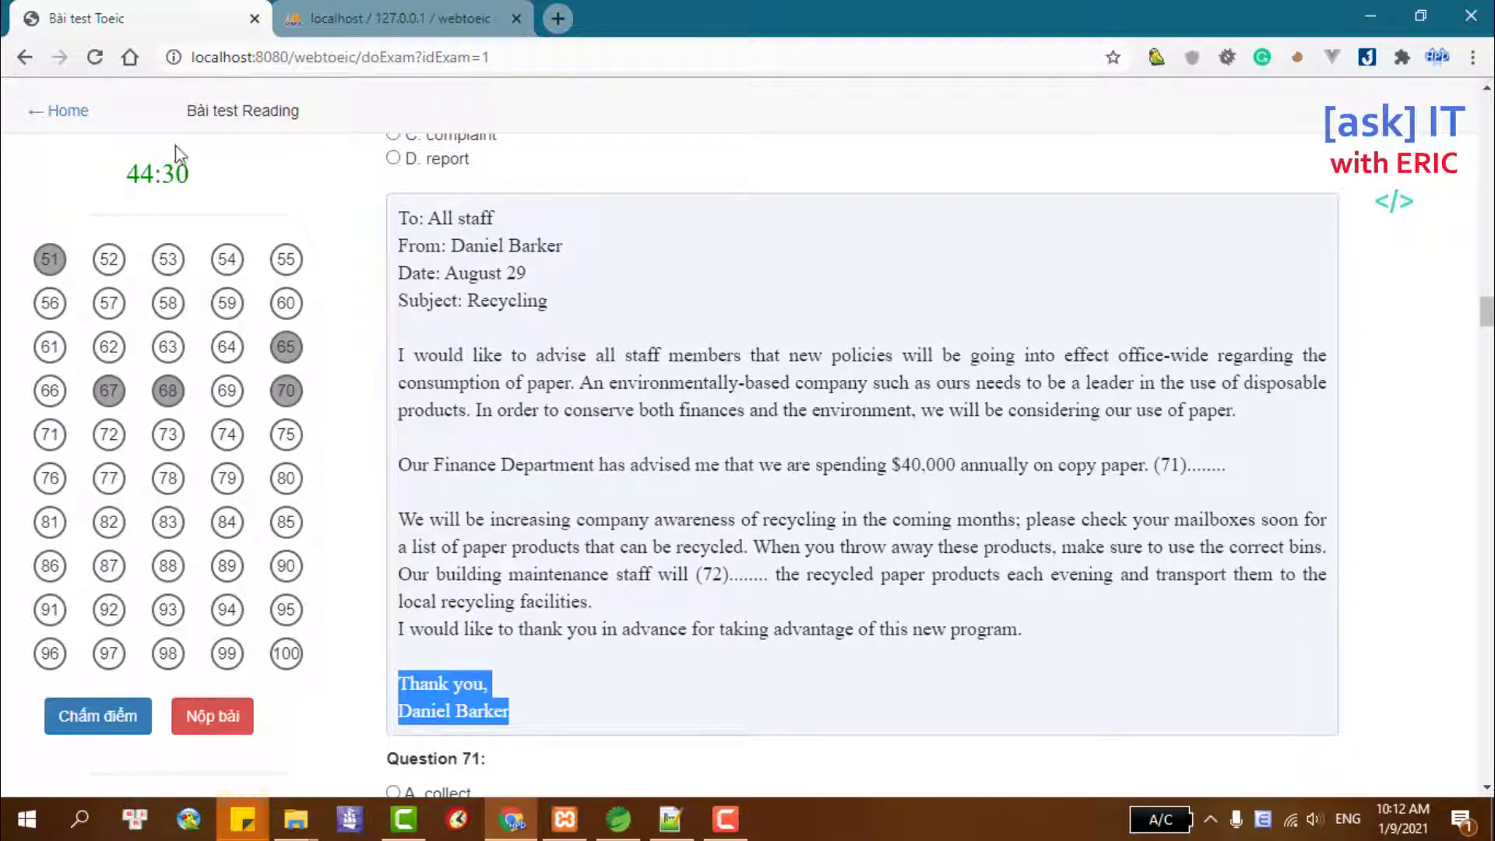
{"action": "scroll", "coordinate": [550, 351], "scroll_direction": "up", "scroll_amount": 1}
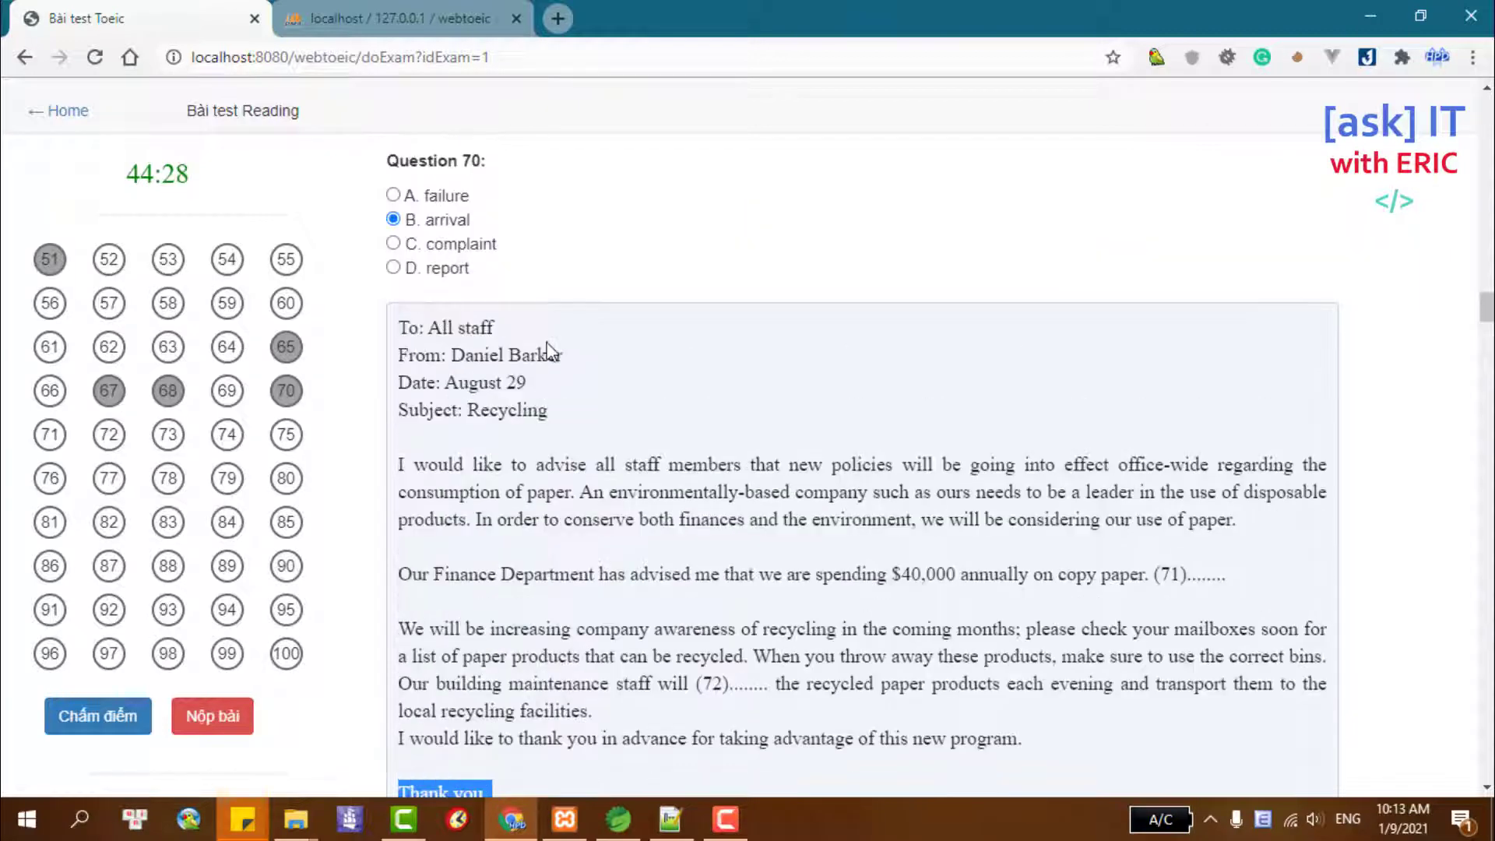
{"action": "scroll", "coordinate": [550, 348], "scroll_direction": "down", "scroll_amount": 1}
{"action": "scroll", "coordinate": [565, 354], "scroll_direction": "down", "scroll_amount": 2}
{"action": "scroll", "coordinate": [569, 360], "scroll_direction": "down", "scroll_amount": 3}
{"action": "left_click", "coordinate": [394, 401]}
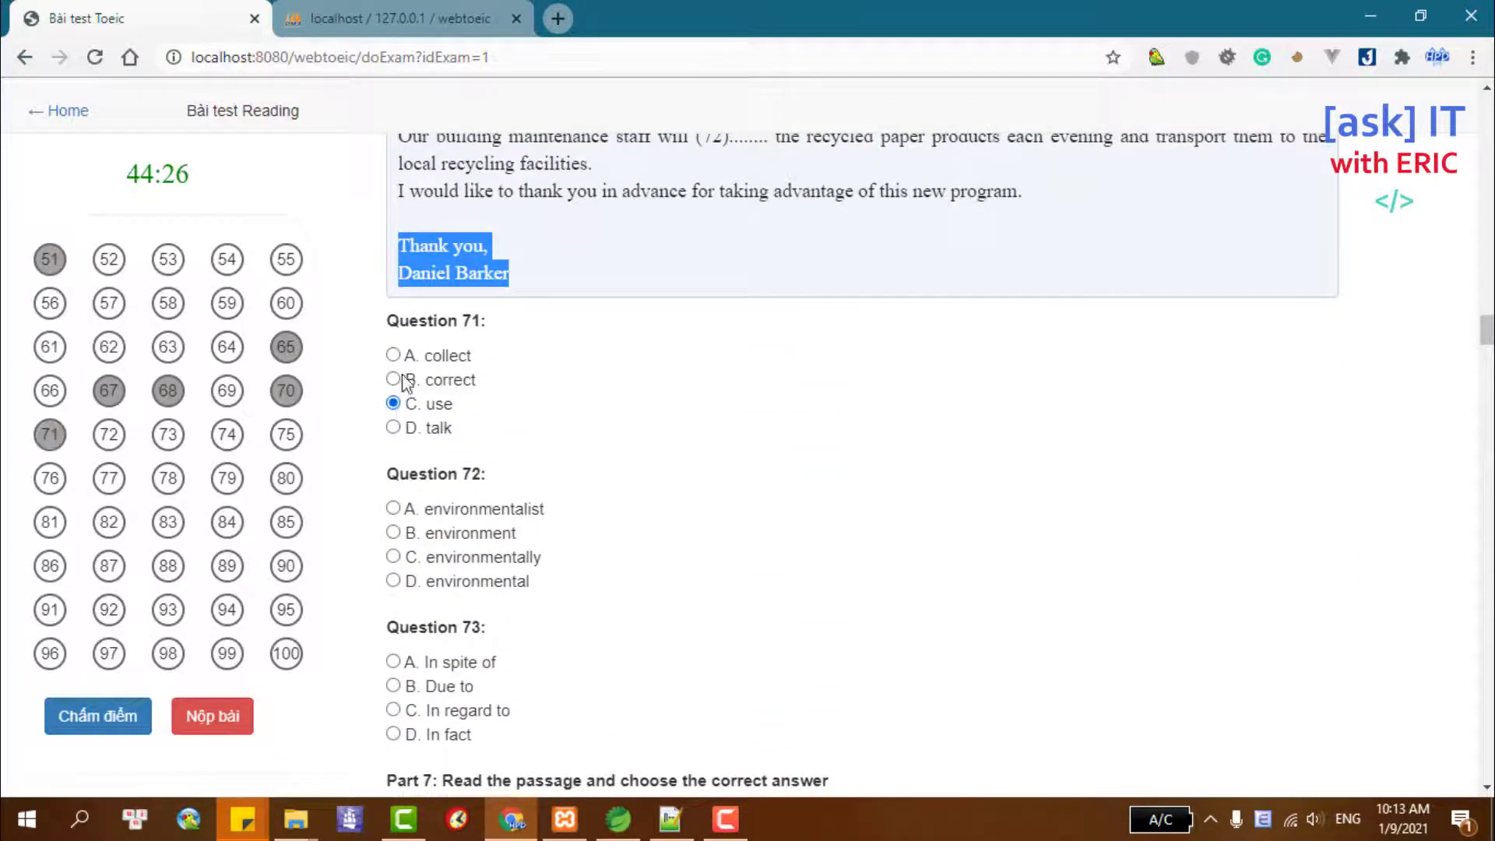
{"action": "scroll", "coordinate": [794, 298], "scroll_direction": "up", "scroll_amount": 3}
{"action": "left_click", "coordinate": [794, 298]}
- Scroll to the end and choose option D for Questions 99 and 100
{"action": "scroll", "coordinate": [724, 300], "scroll_direction": "down", "scroll_amount": 2}
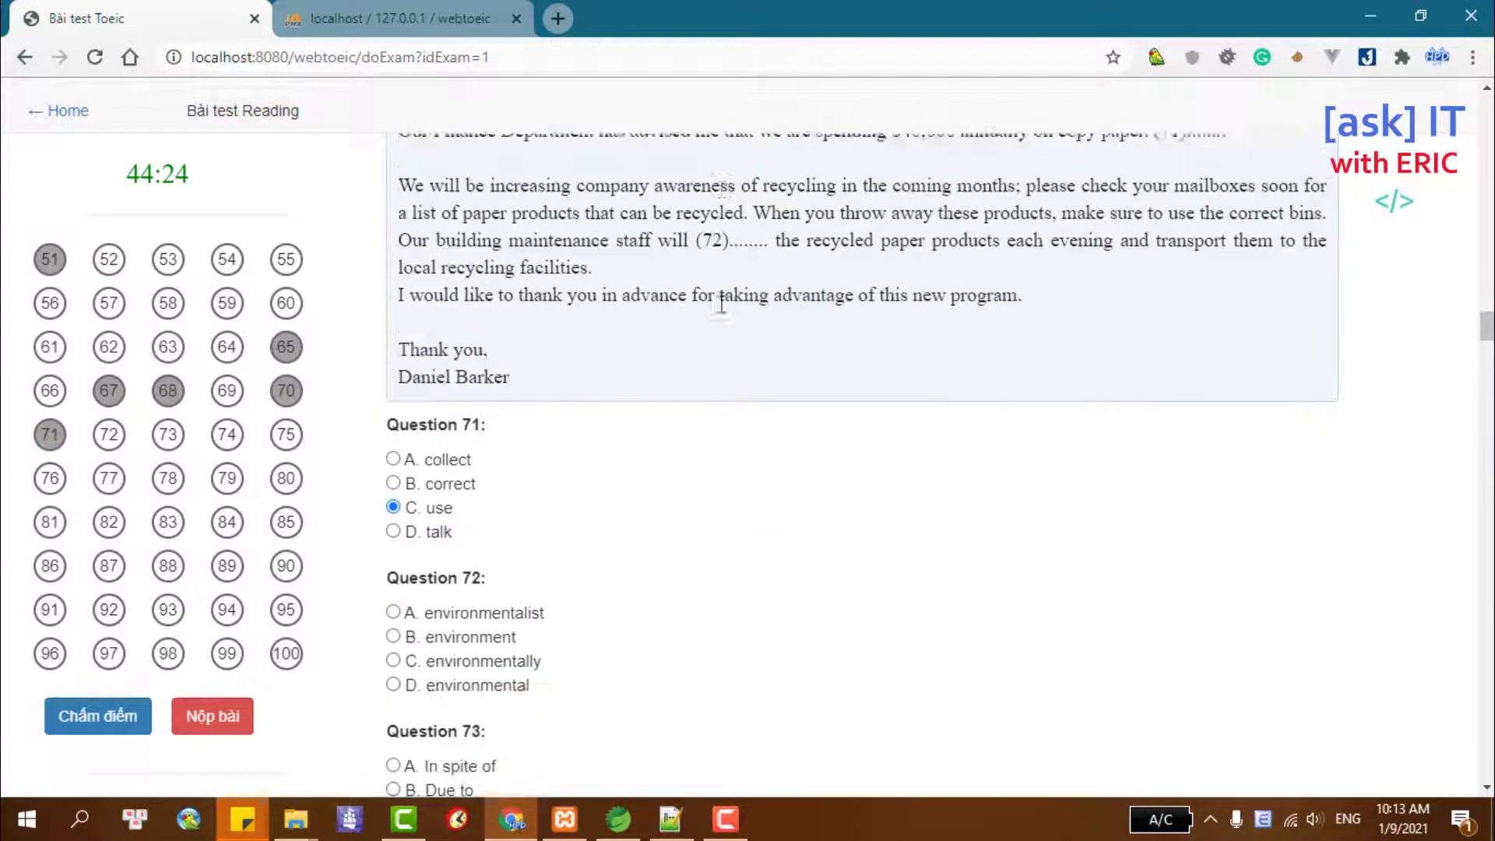
{"action": "scroll", "coordinate": [650, 433], "scroll_direction": "down", "scroll_amount": 1}
{"action": "scroll", "coordinate": [327, 398], "scroll_direction": "down", "scroll_amount": 5}
{"action": "scroll", "coordinate": [847, 434], "scroll_direction": "down", "scroll_amount": 5}
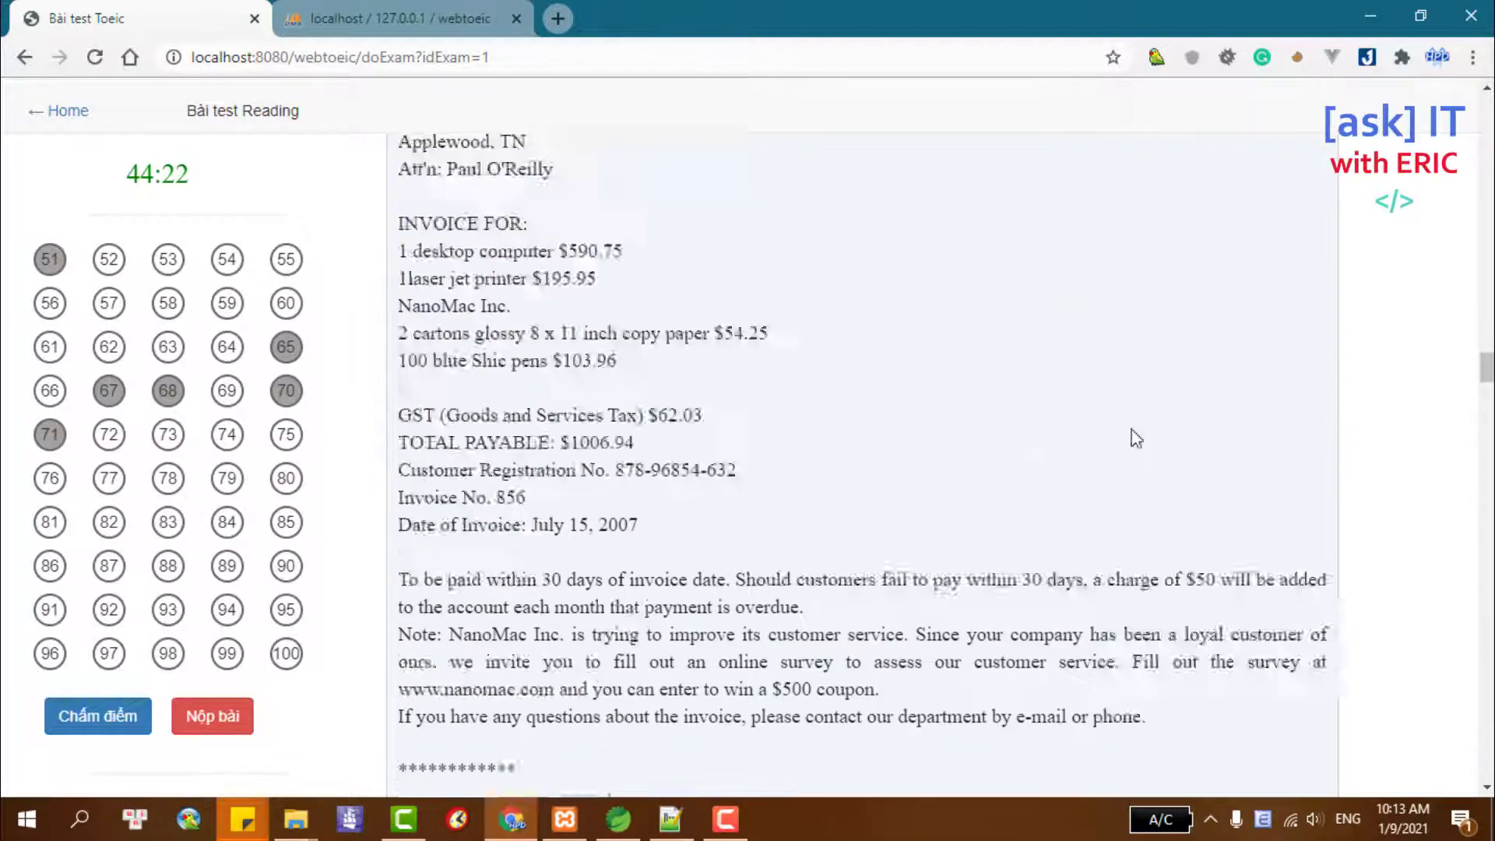
{"action": "scroll", "coordinate": [1129, 434], "scroll_direction": "down", "scroll_amount": 2}
{"action": "scroll", "coordinate": [1128, 433], "scroll_direction": "down", "scroll_amount": 5}
{"action": "left_click_drag", "start_coordinate": [1485, 399], "coordinate": [1485, 747]}
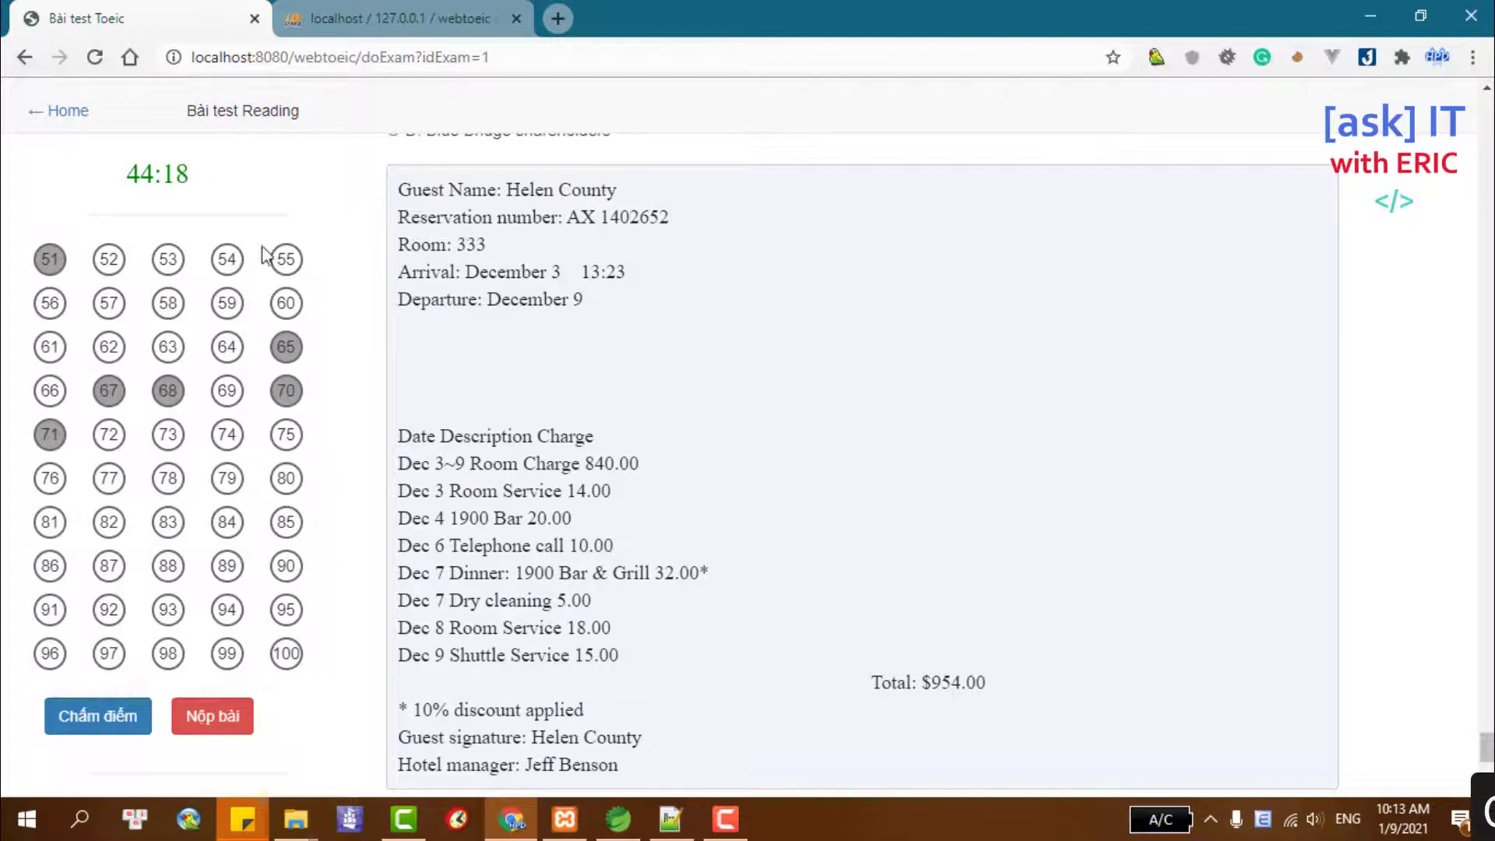
{"action": "scroll", "coordinate": [499, 337], "scroll_direction": "down", "scroll_amount": 5}
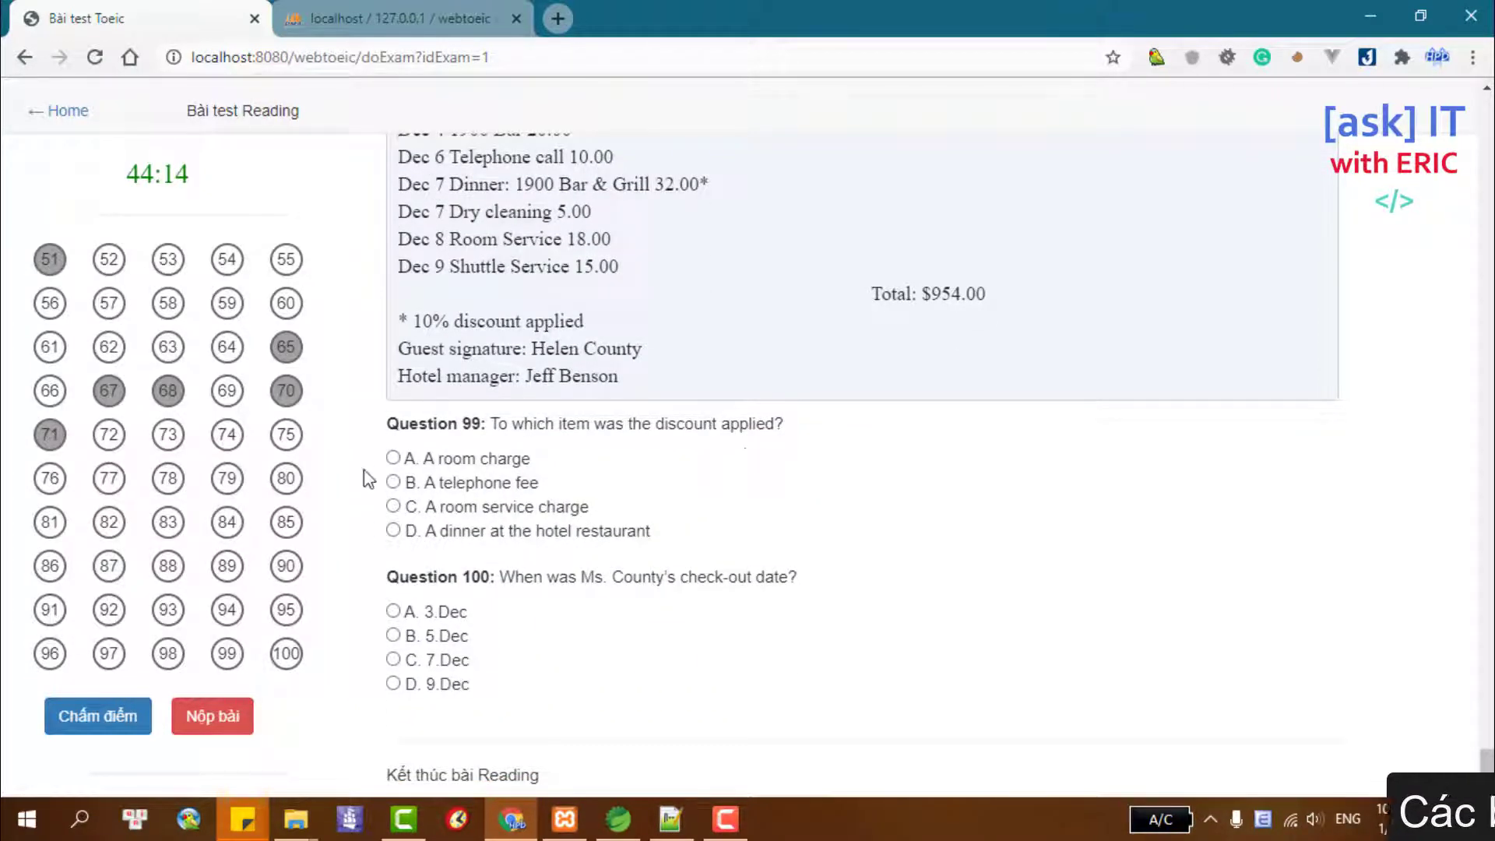
{"action": "left_click", "coordinate": [393, 530]}
{"action": "left_click", "coordinate": [395, 683]}
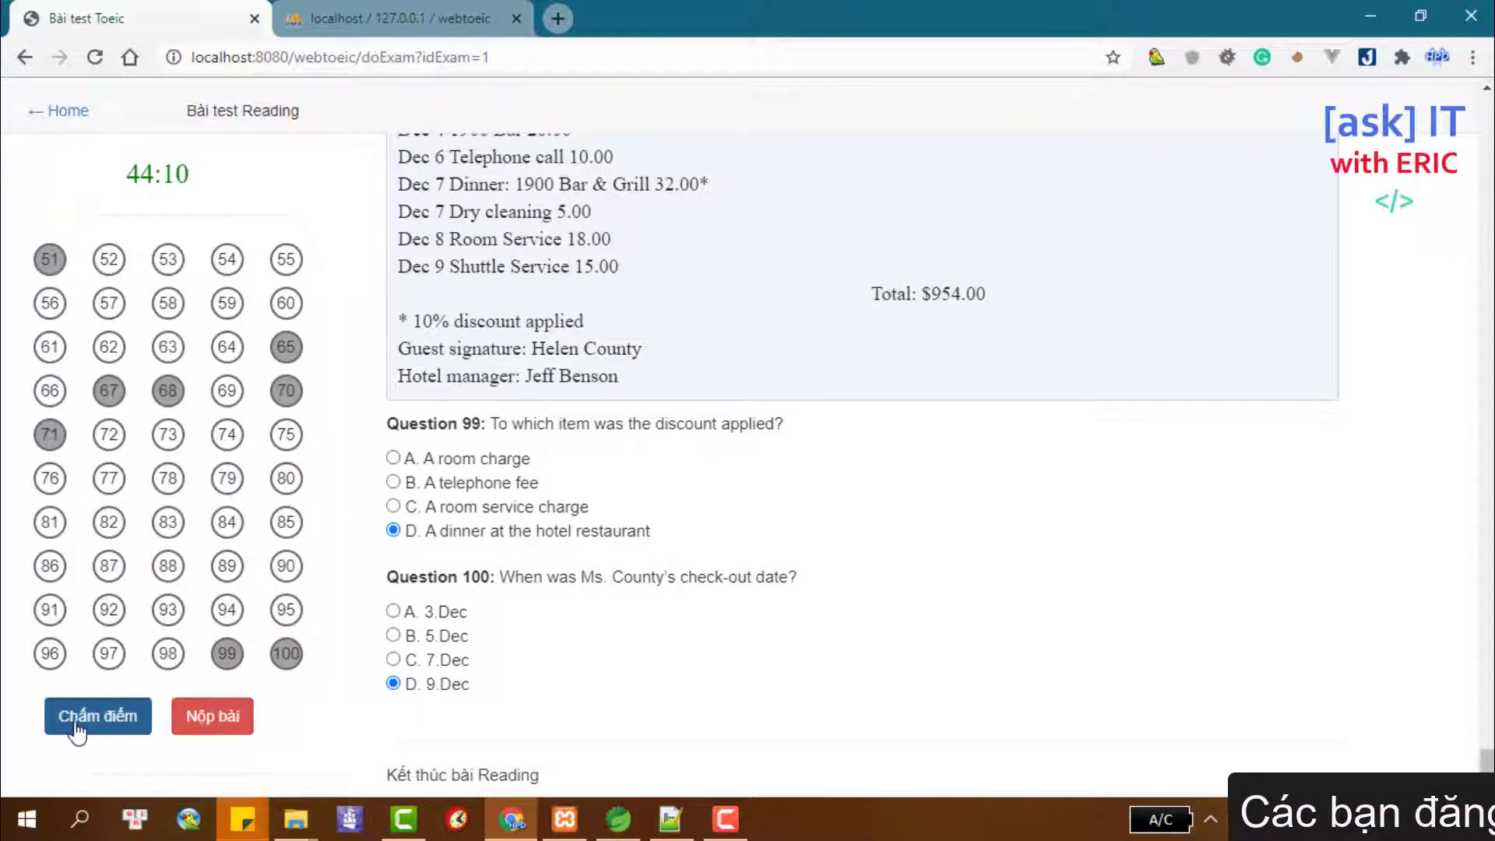
- Grade the Reading answers and review the 3 / 50 reading score
{"action": "left_click", "coordinate": [70, 716]}
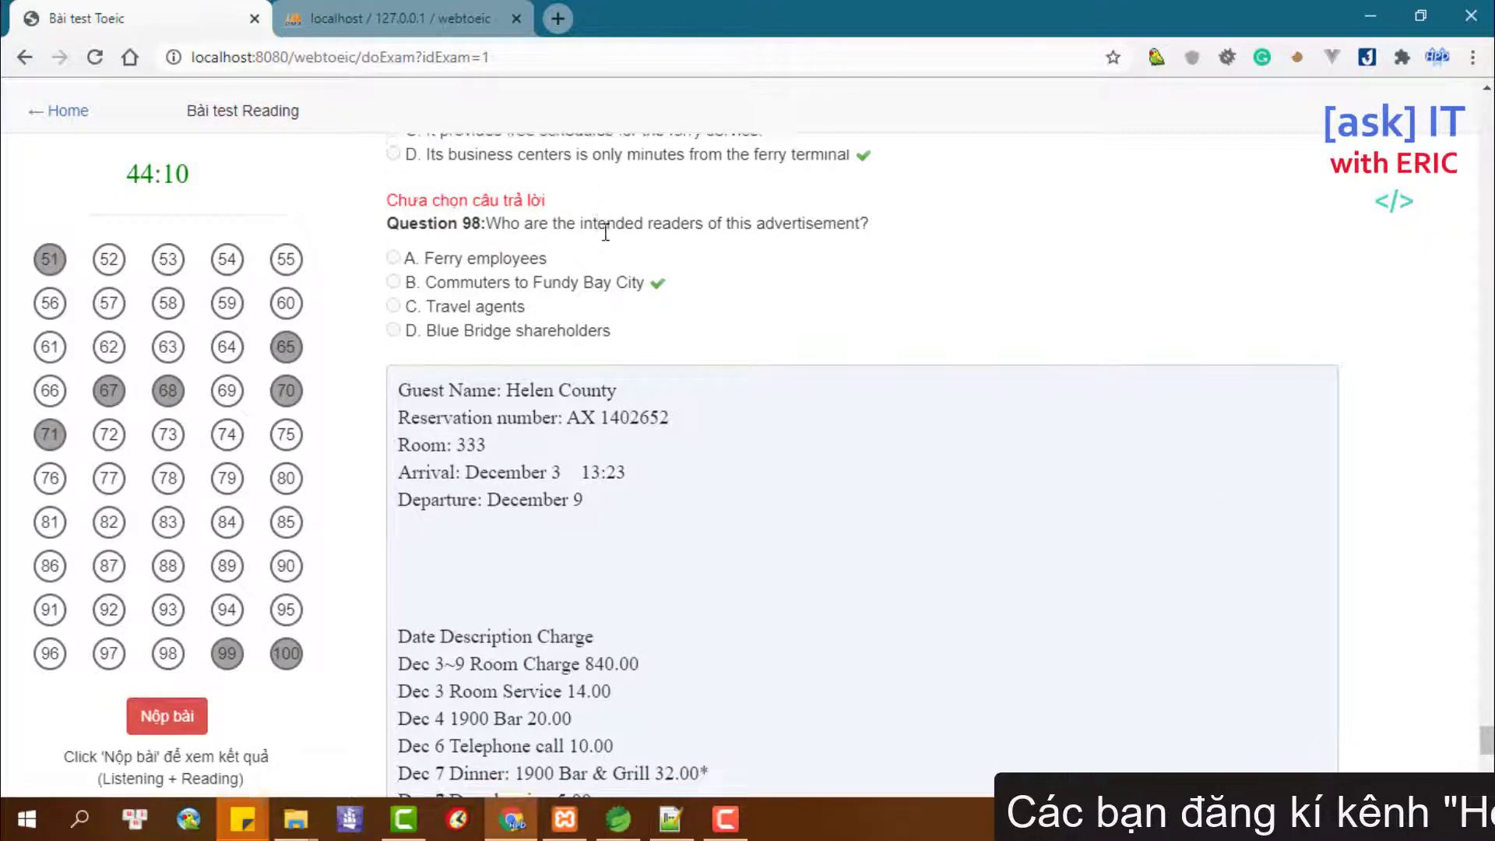
{"action": "scroll", "coordinate": [648, 303], "scroll_direction": "down", "scroll_amount": 5}
{"action": "scroll", "coordinate": [734, 337], "scroll_direction": "down", "scroll_amount": 3}
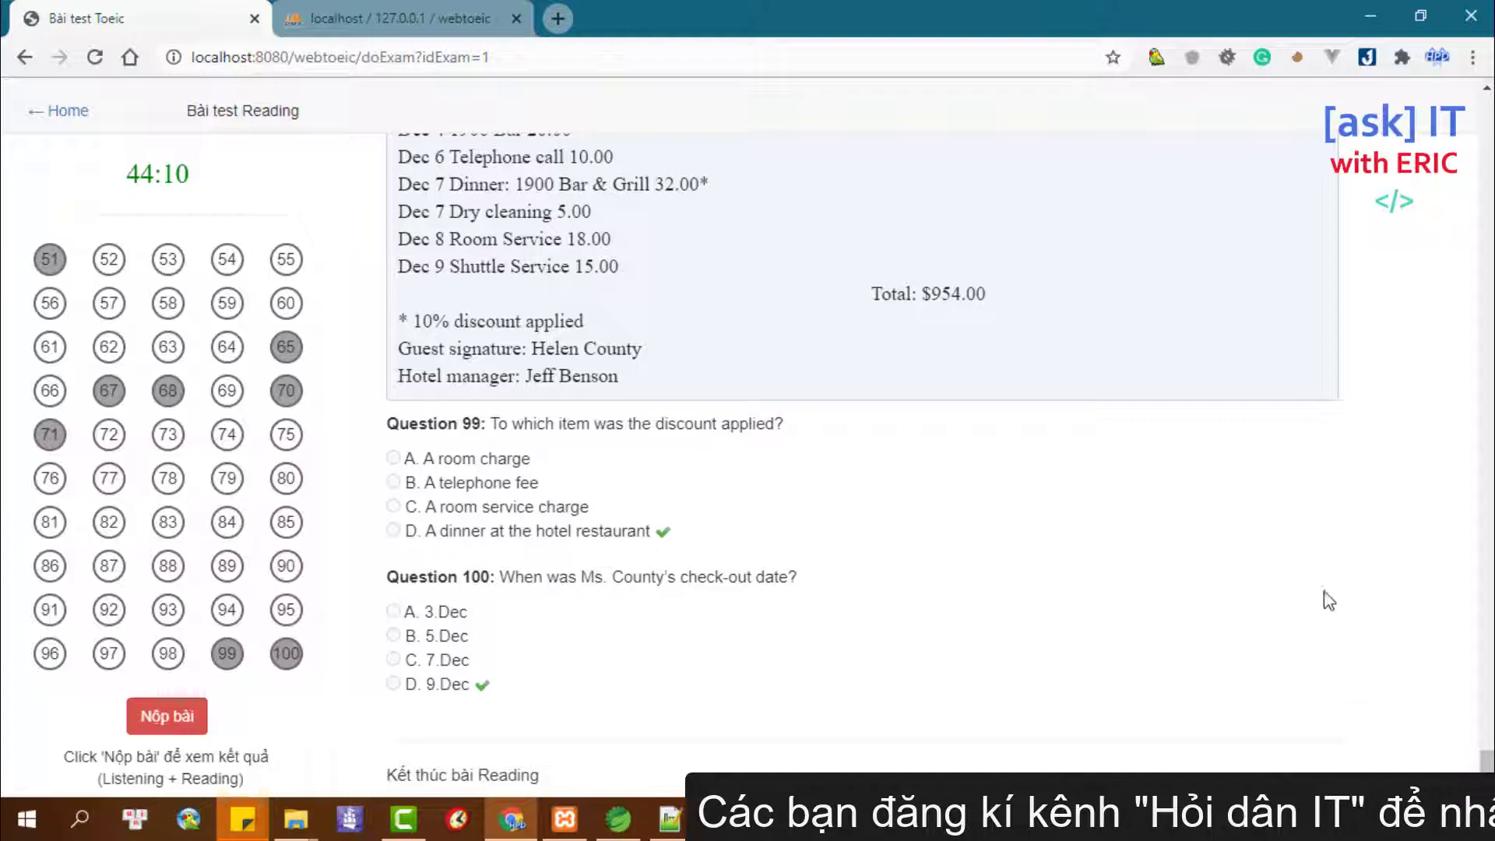
{"action": "key", "text": "Home"}
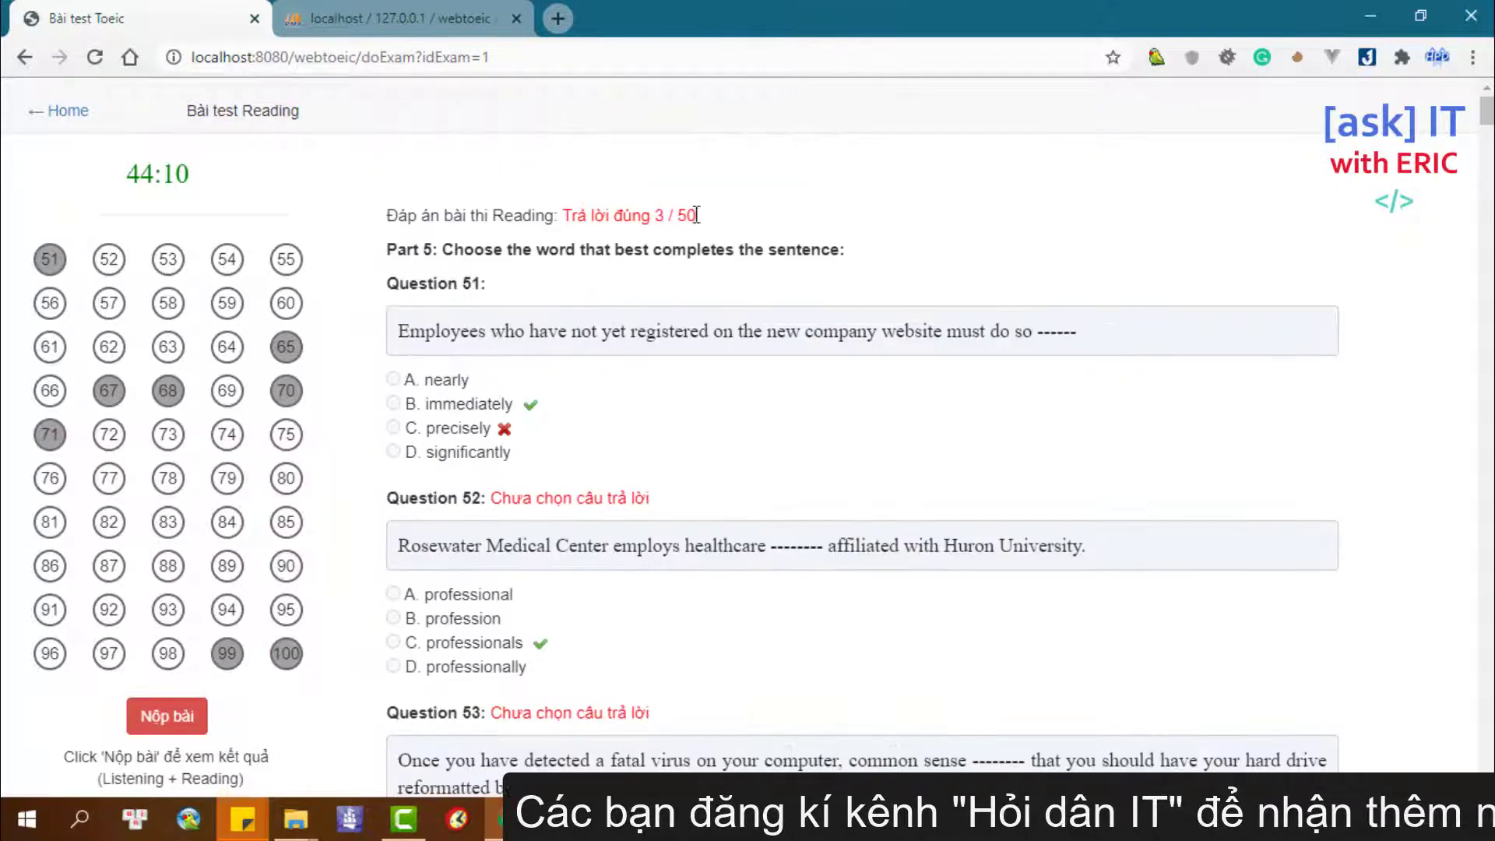
{"action": "left_click_drag", "start_coordinate": [700, 218], "coordinate": [569, 223]}
{"action": "left_click", "coordinate": [590, 389]}
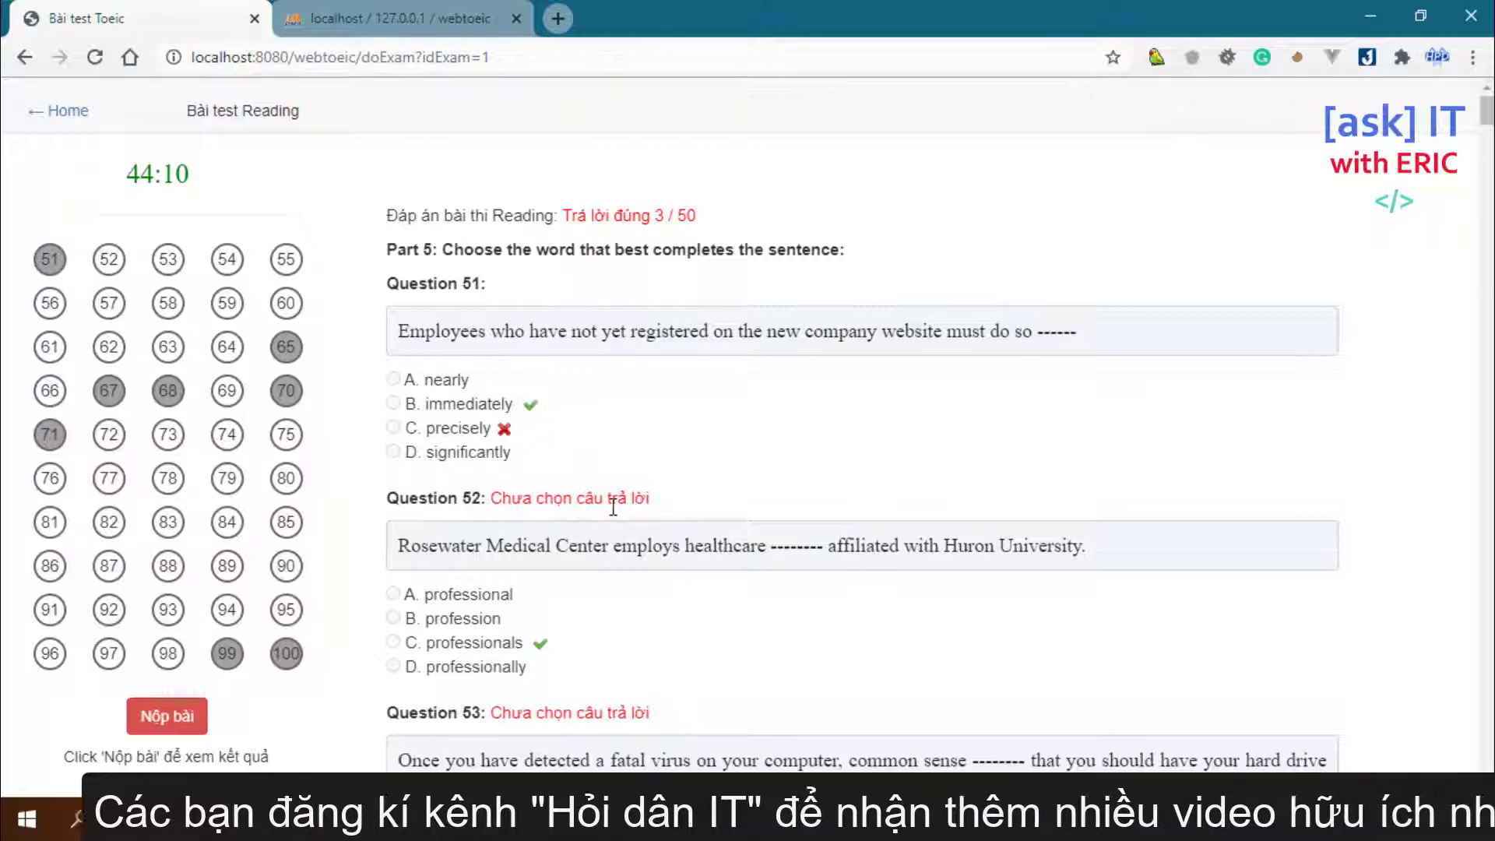
{"action": "scroll", "coordinate": [615, 436], "scroll_direction": "down", "scroll_amount": 4}
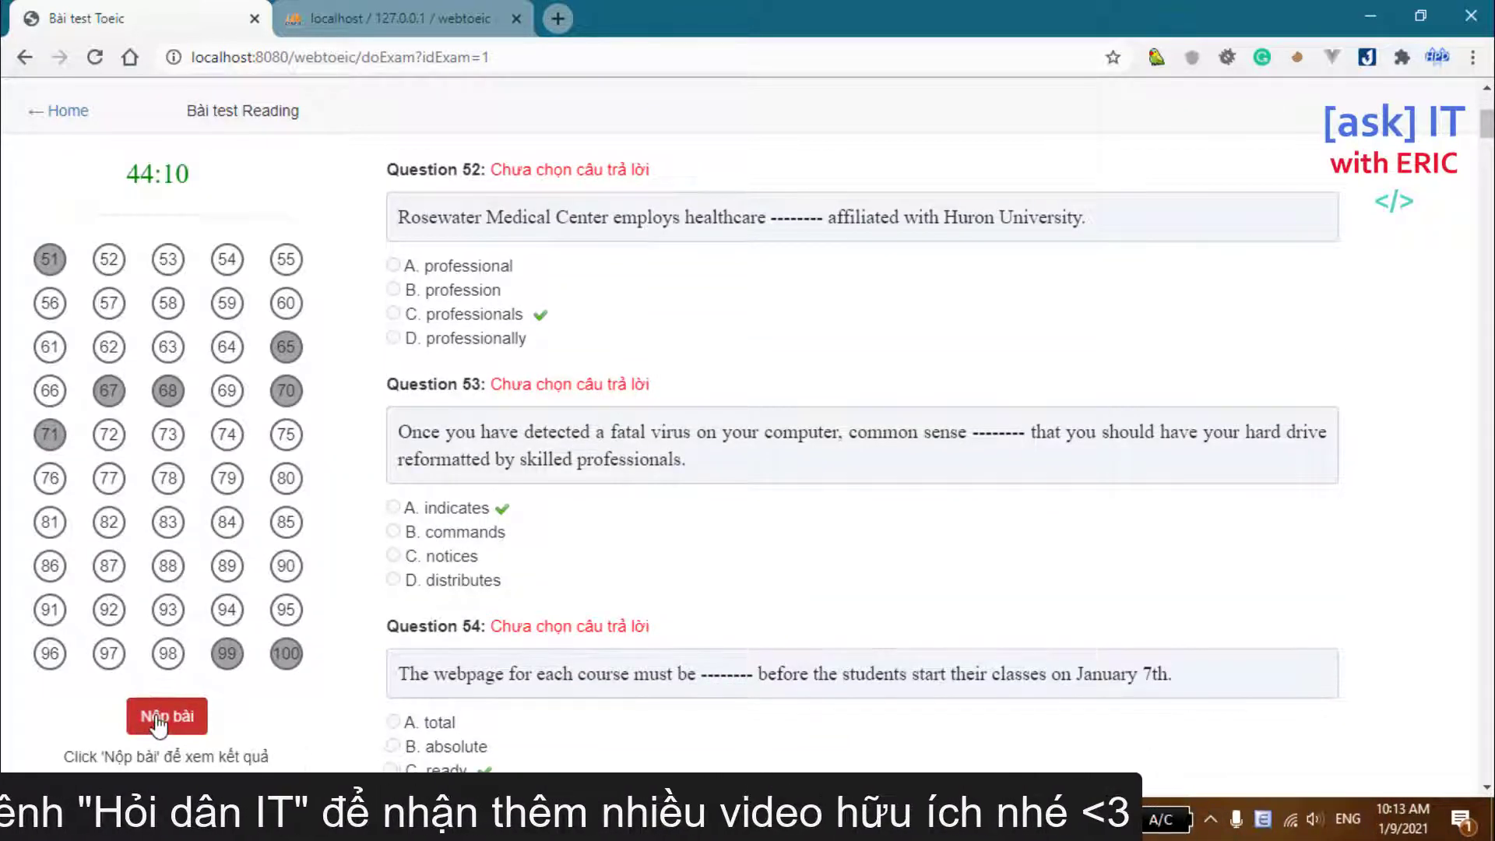
- Submit the test and view results: 4/100 total, Listening 1/50, Reading 3/50
{"action": "left_click", "coordinate": [160, 721]}
{"action": "left_click", "coordinate": [165, 710]}
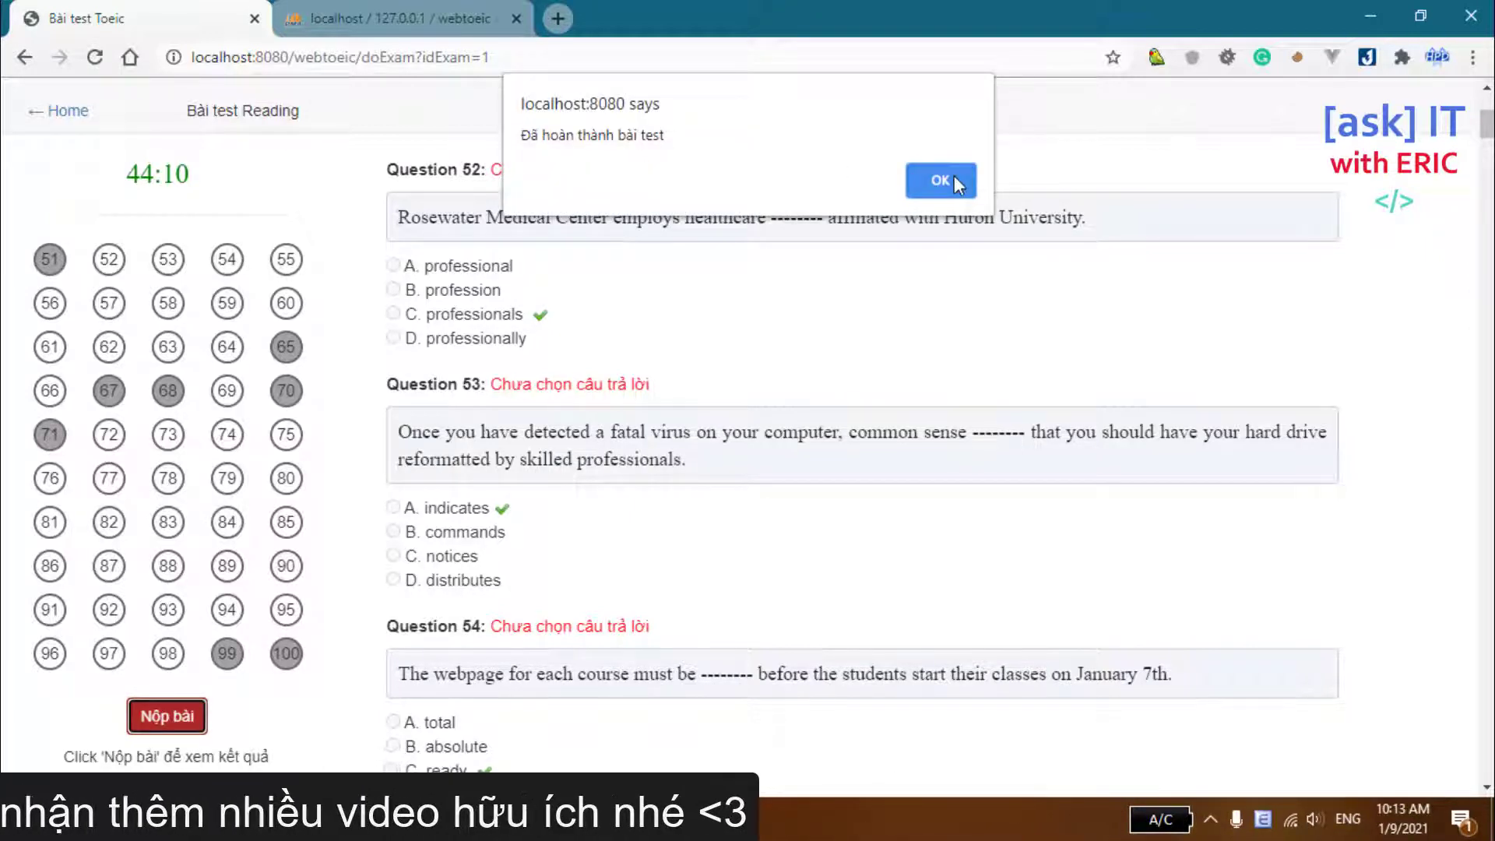
{"action": "left_click", "coordinate": [942, 181]}
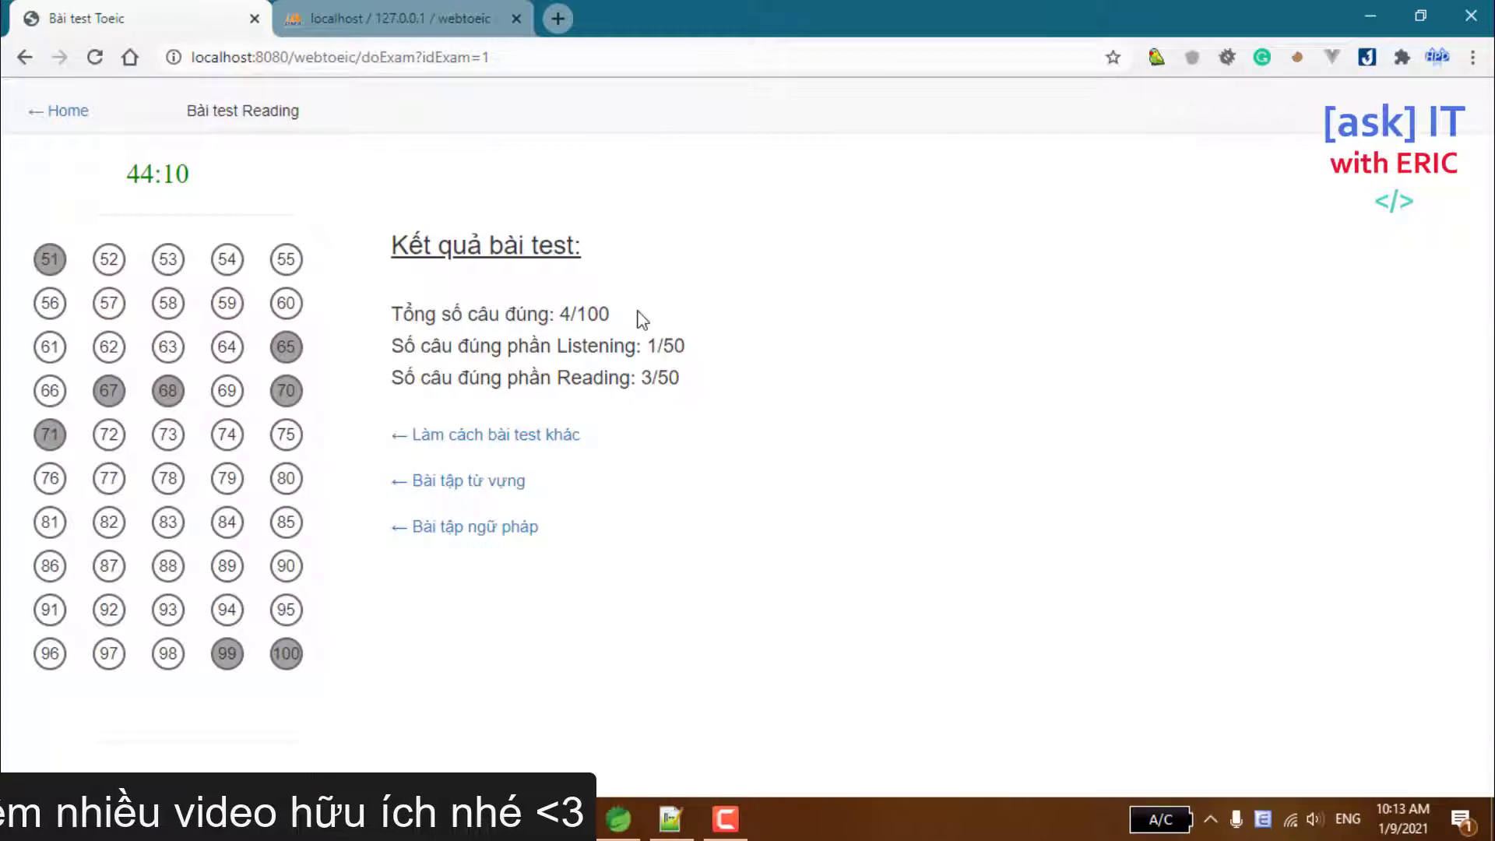
{"action": "left_click_drag", "start_coordinate": [615, 316], "coordinate": [389, 314]}
{"action": "left_click_drag", "start_coordinate": [685, 378], "coordinate": [383, 344]}
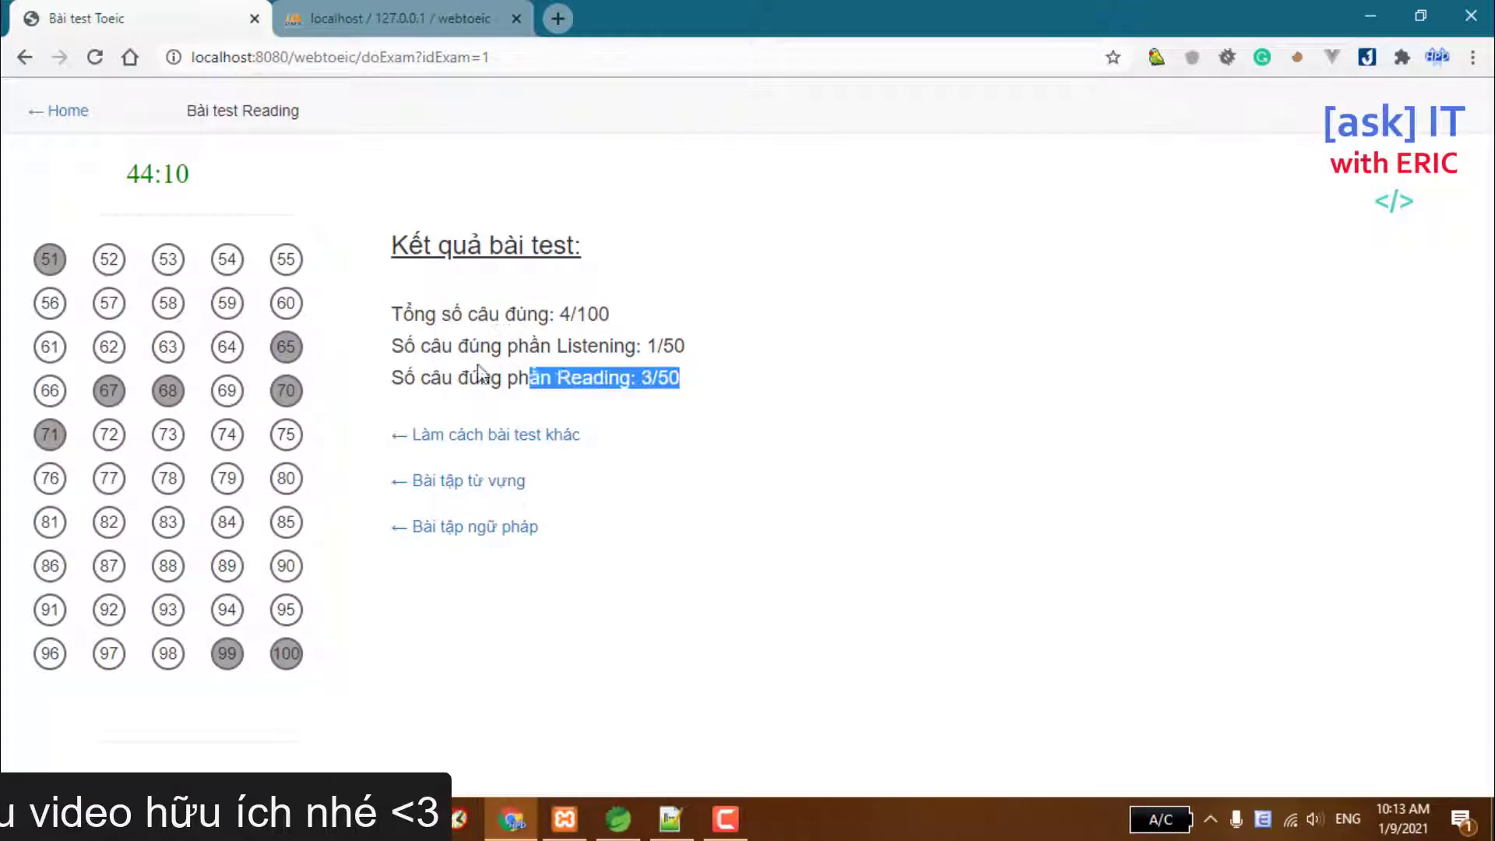
{"action": "left_click", "coordinate": [791, 406]}
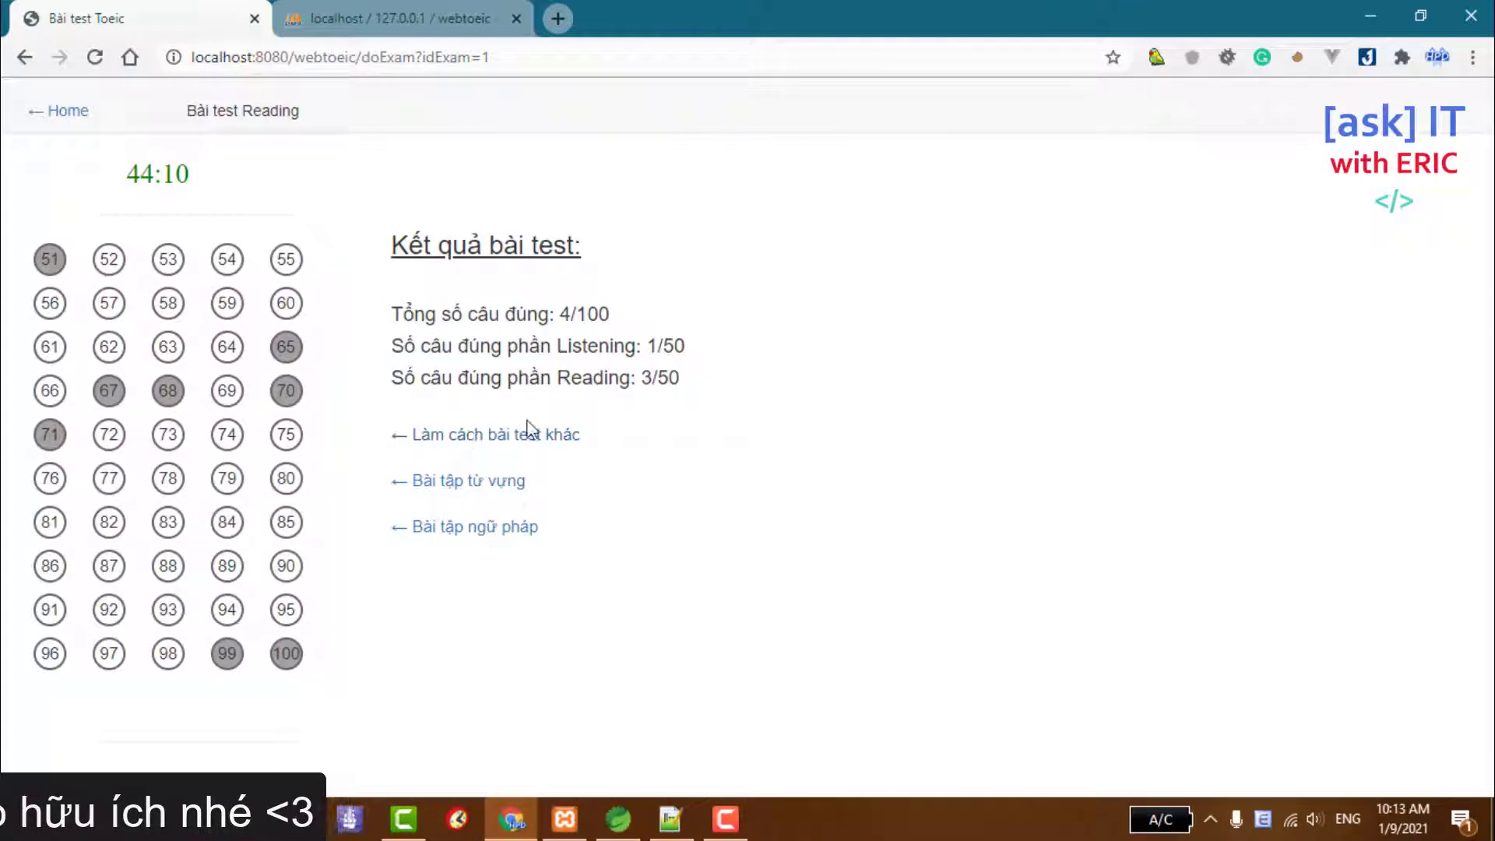
- Open the vocabulary lessons and view 'Lesson 2 - Computer and the internet'
{"action": "left_click", "coordinate": [489, 497]}
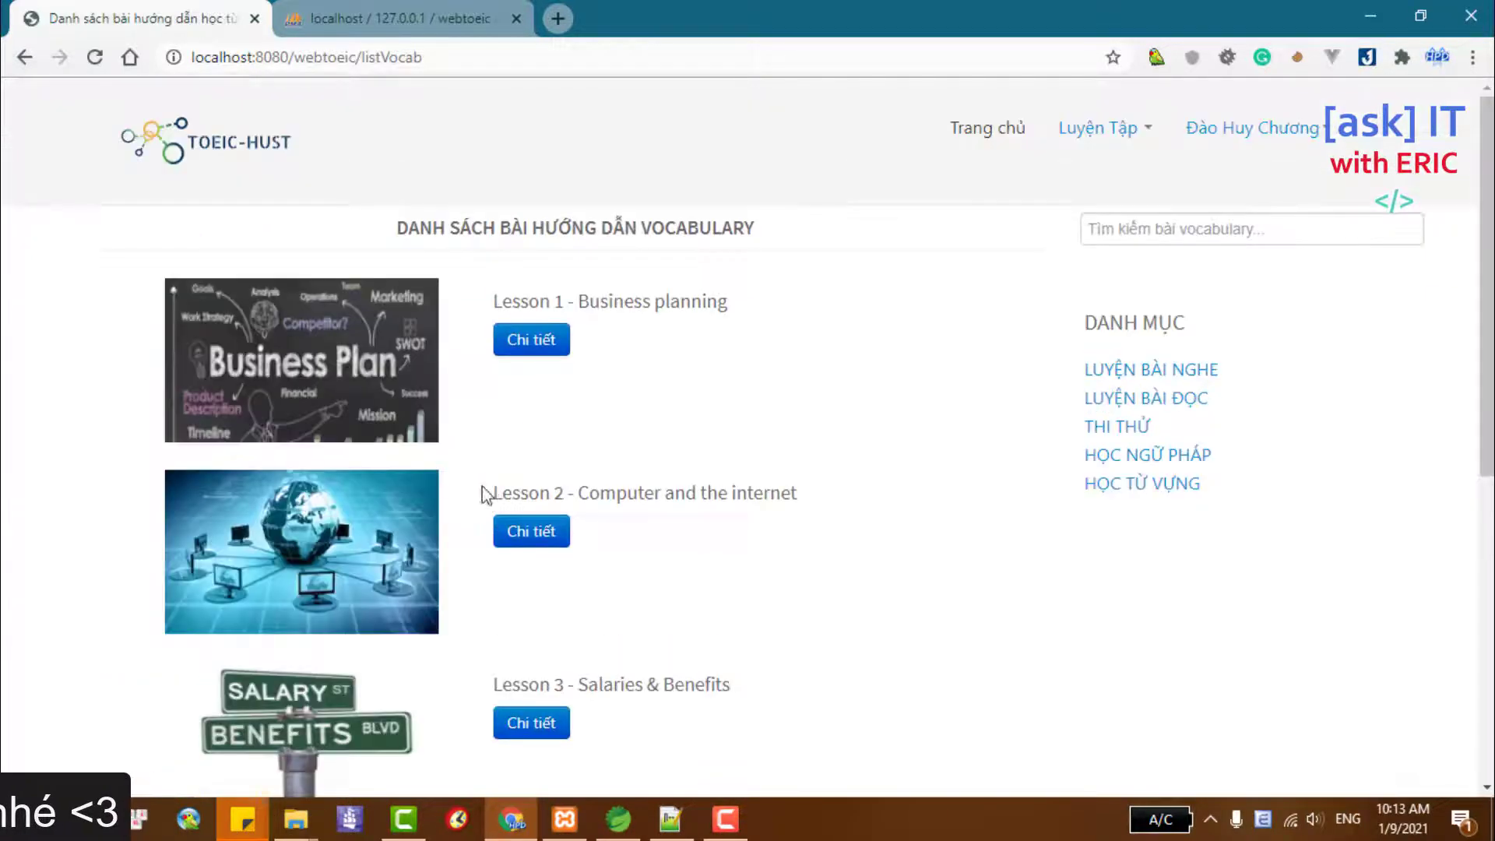
{"action": "left_click", "coordinate": [525, 545]}
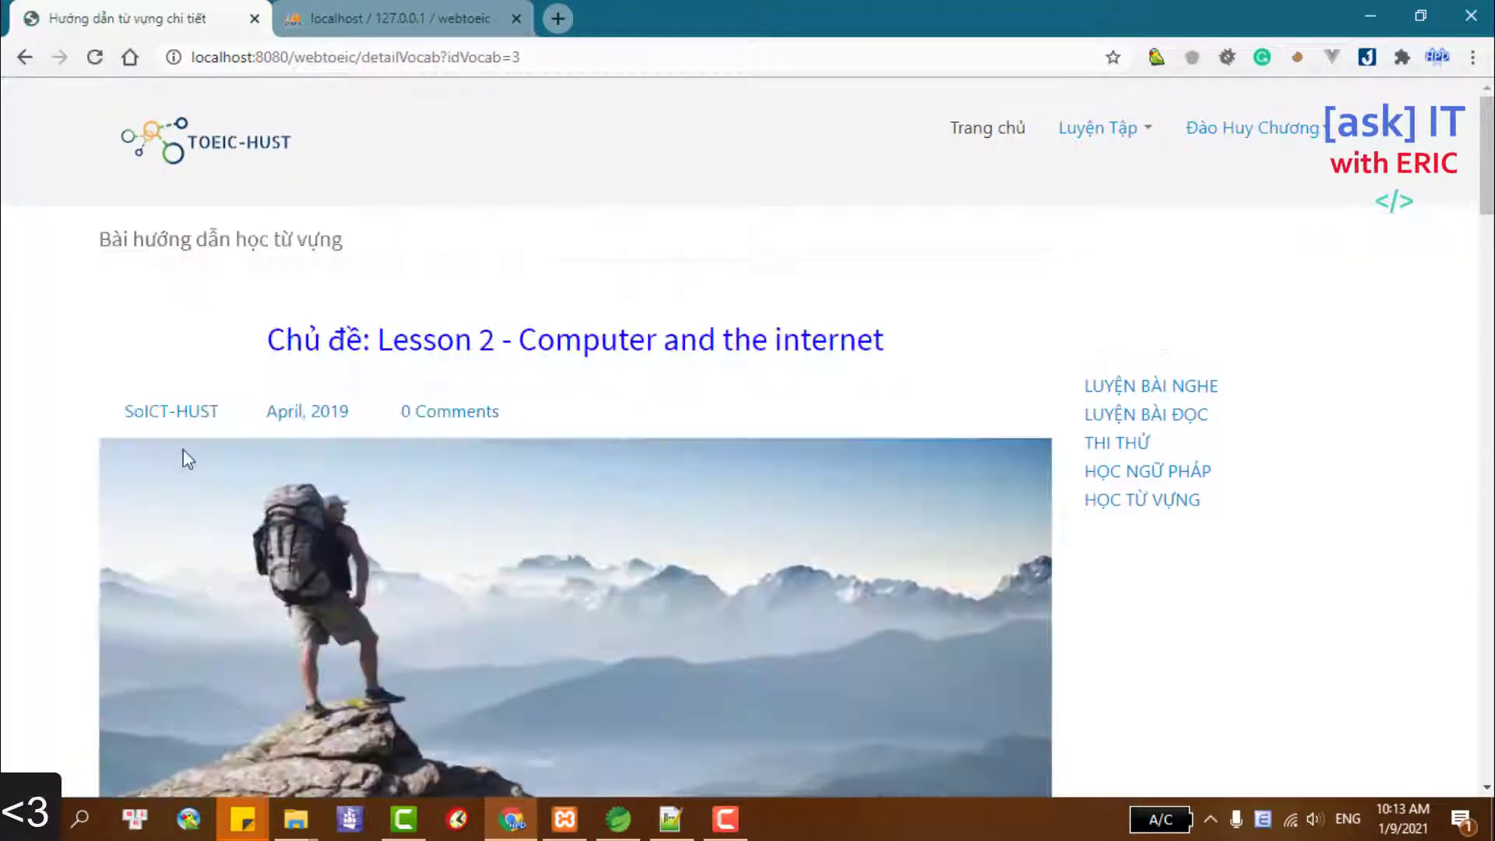
{"action": "scroll", "coordinate": [1042, 123], "scroll_direction": "down", "scroll_amount": 1}
{"action": "scroll", "coordinate": [1073, 203], "scroll_direction": "up", "scroll_amount": 1}
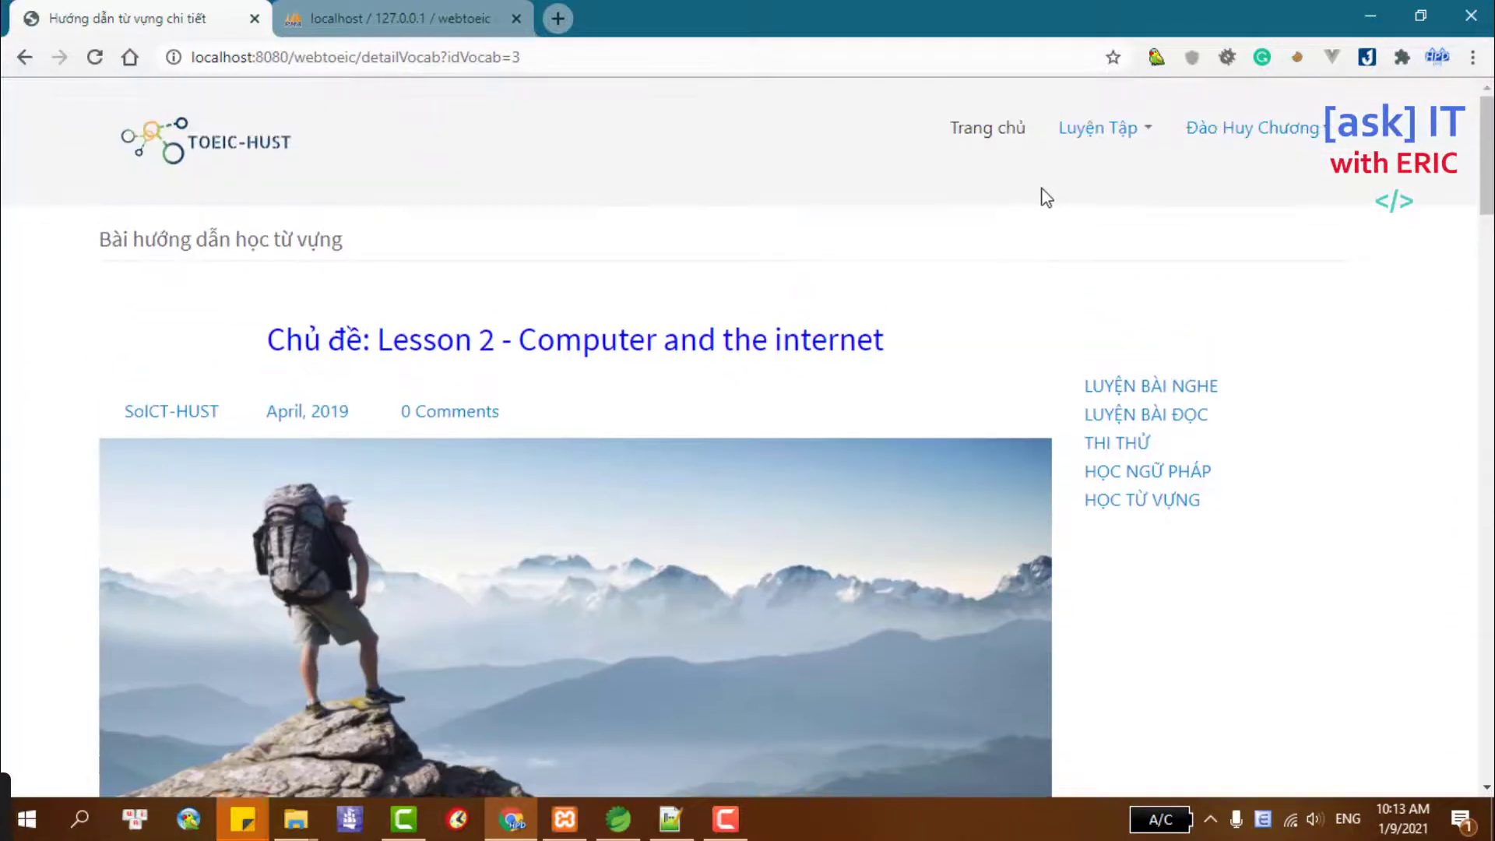
- Return to the Trang chủ home page and scroll through it
{"action": "left_click", "coordinate": [1104, 128]}
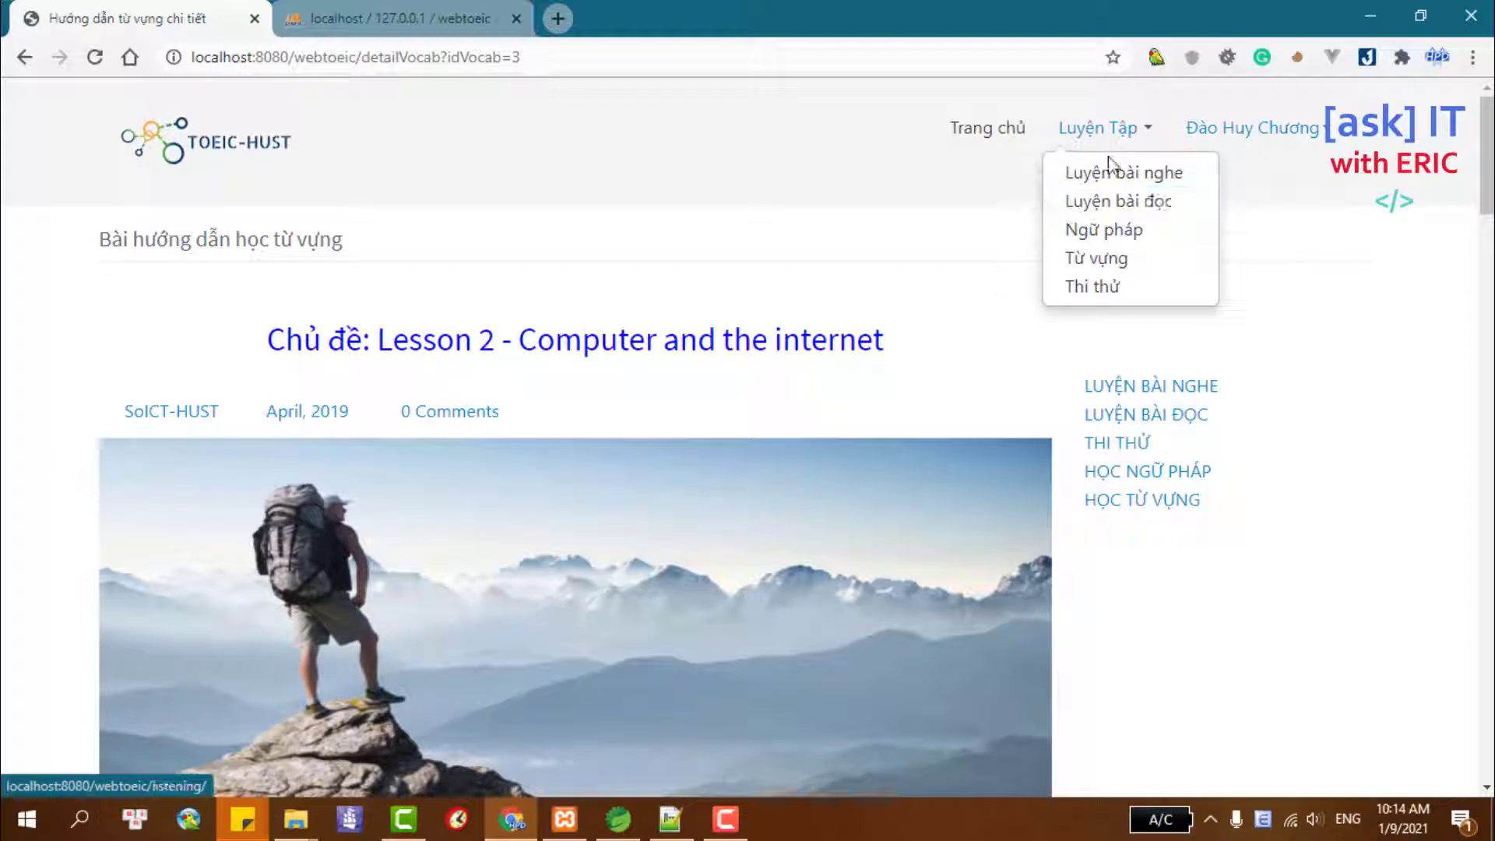
{"action": "left_click", "coordinate": [985, 131]}
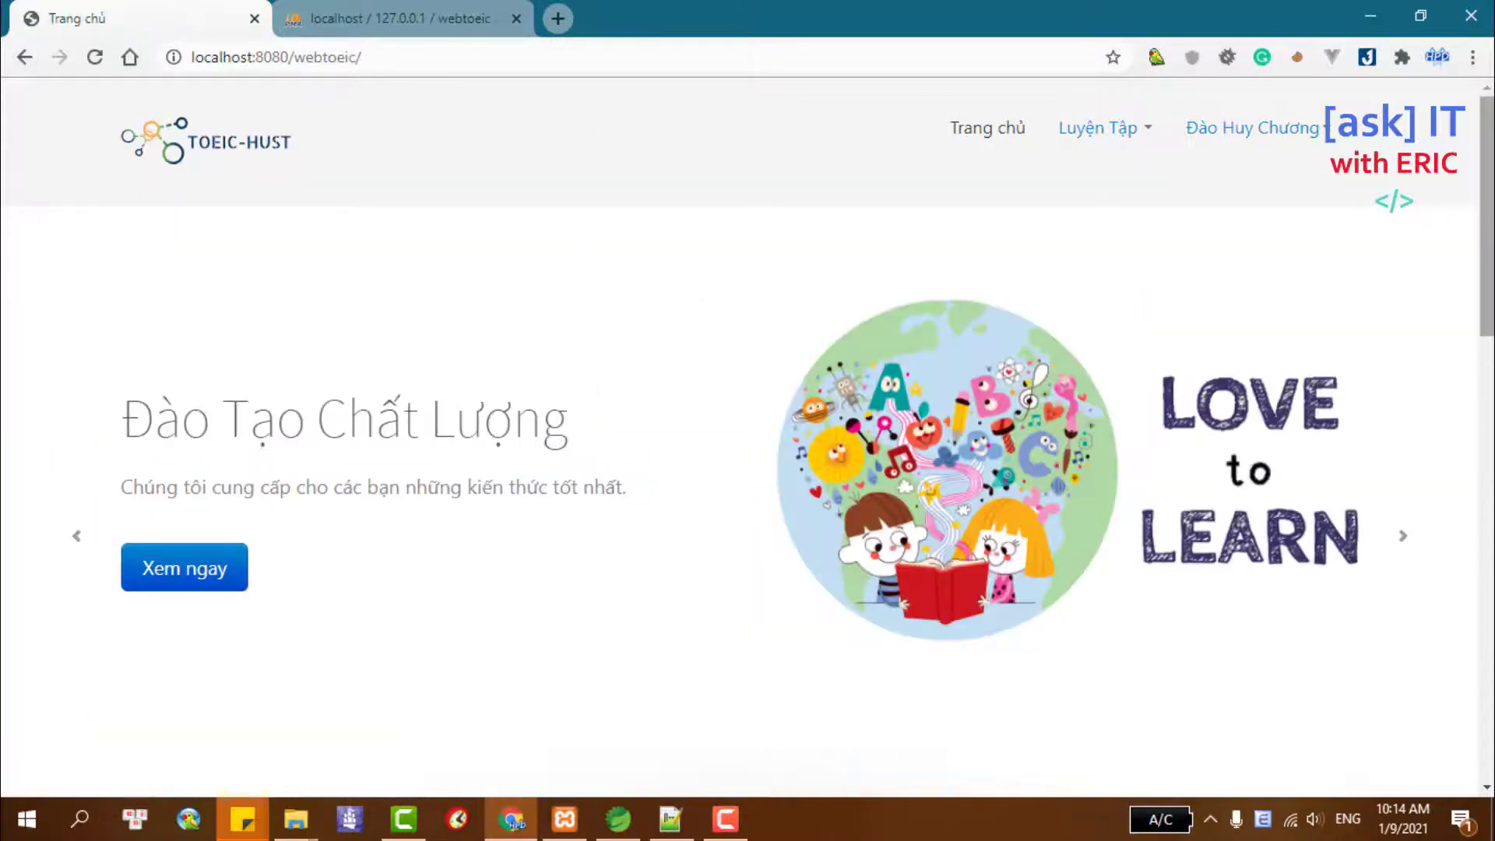
{"action": "left_click_drag", "start_coordinate": [1492, 230], "coordinate": [1488, 706]}
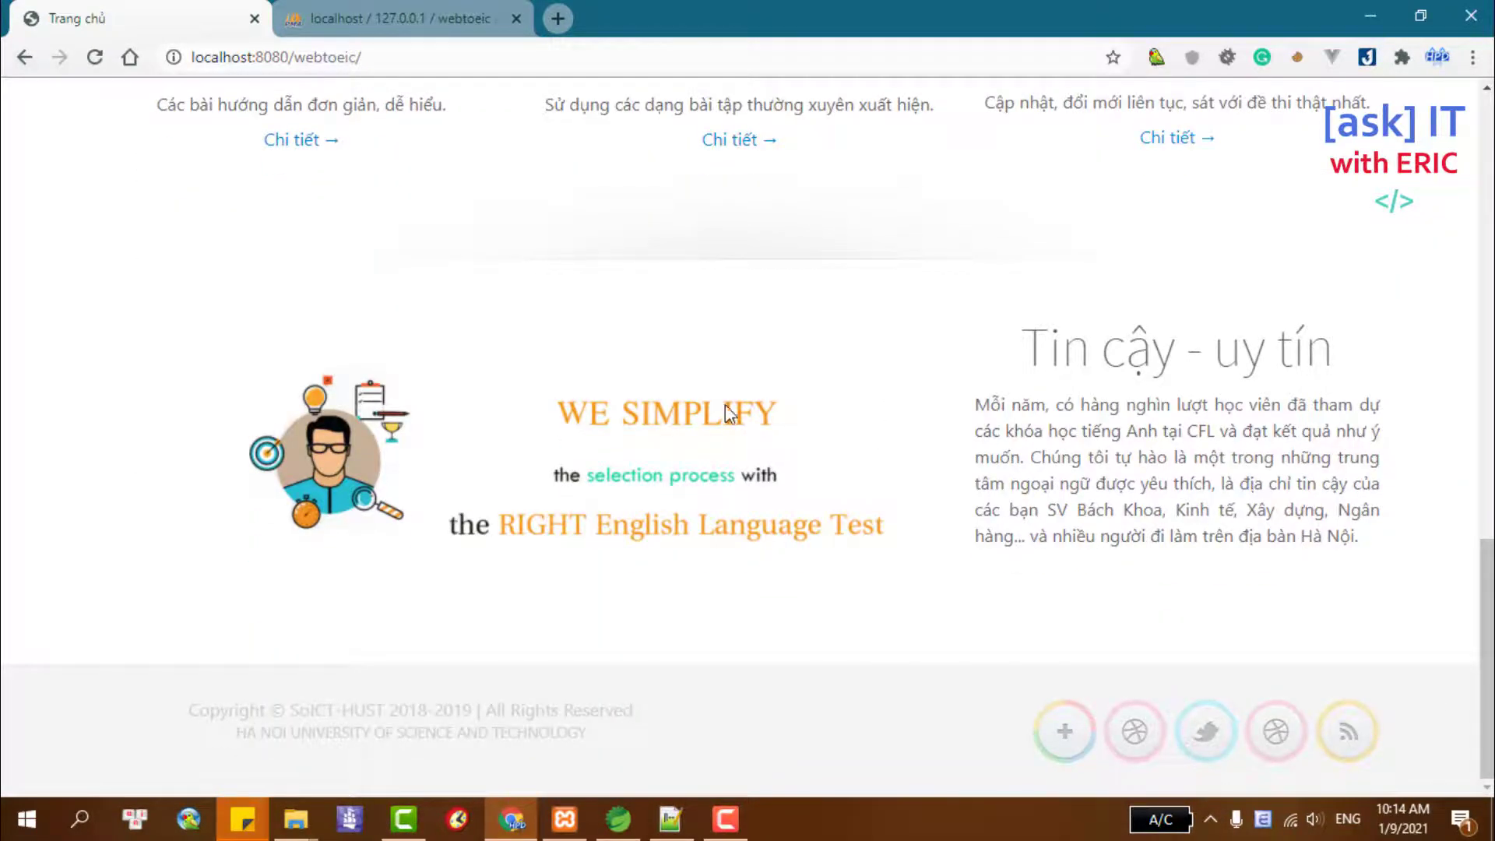
{"action": "scroll", "coordinate": [608, 439], "scroll_direction": "up", "scroll_amount": 5}
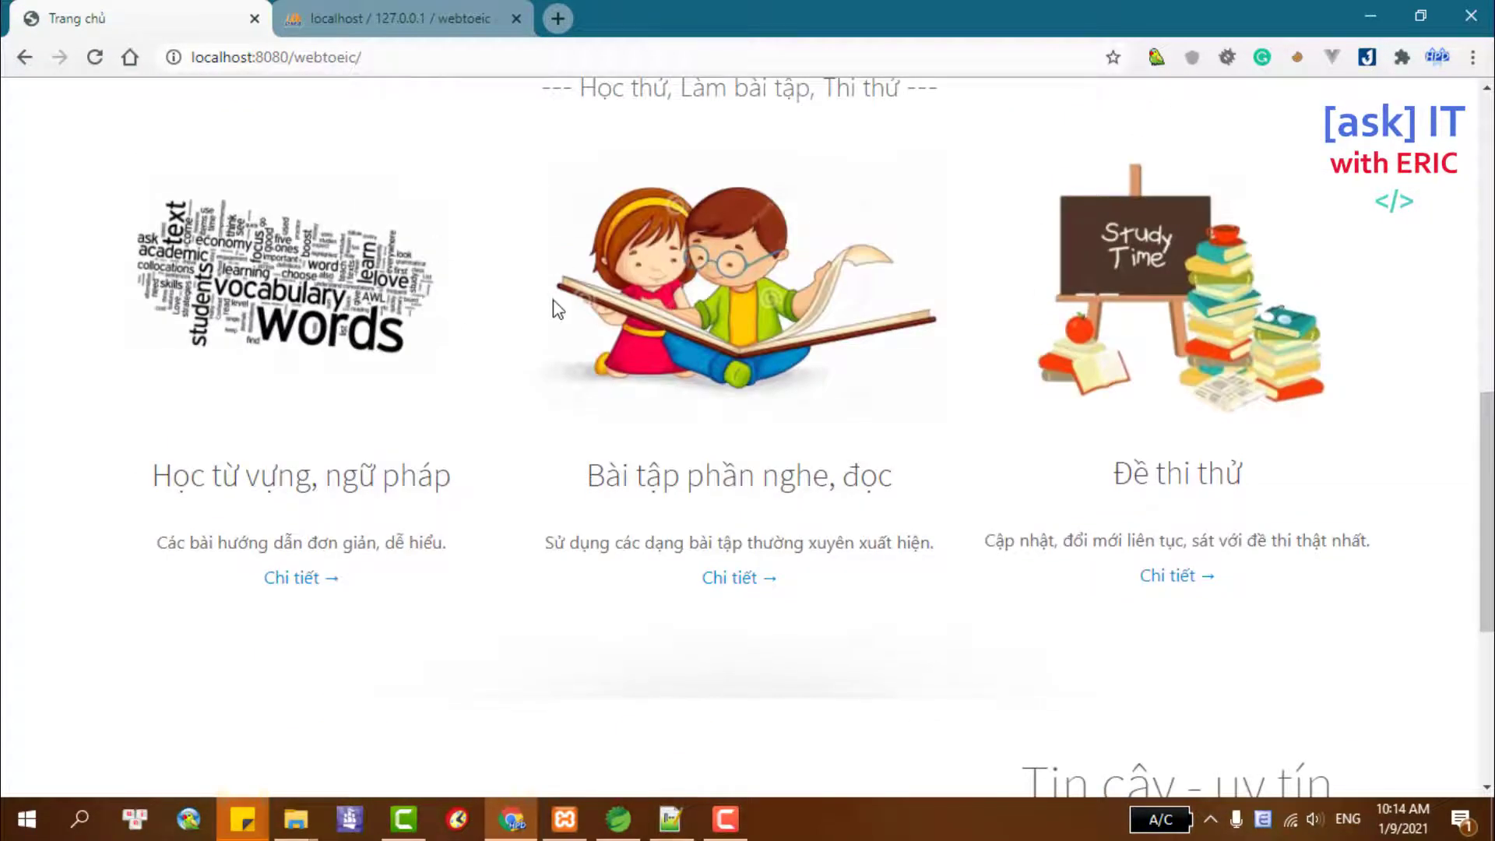
{"action": "scroll", "coordinate": [555, 308], "scroll_direction": "up", "scroll_amount": 4}
{"action": "scroll", "coordinate": [553, 308], "scroll_direction": "up", "scroll_amount": 2}
{"action": "scroll", "coordinate": [553, 307], "scroll_direction": "up", "scroll_amount": 5}
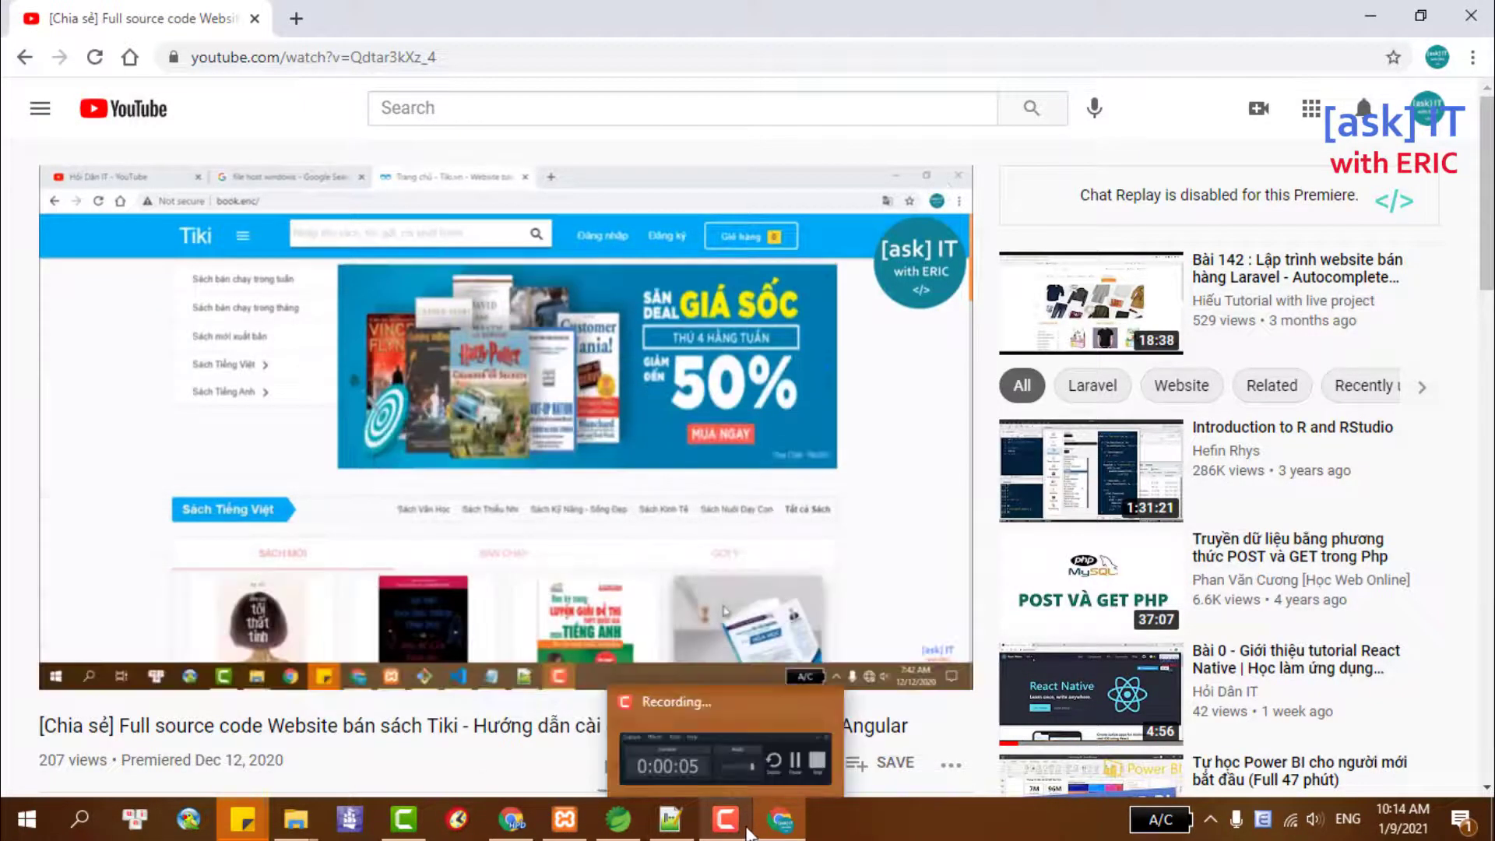
- Expand the video description via SHOW MORE and select the 'Tìm mình tại đây:' line
{"action": "scroll", "coordinate": [210, 577], "scroll_direction": "down", "scroll_amount": 5}
{"action": "left_click", "coordinate": [169, 527]}
{"action": "scroll", "coordinate": [372, 588], "scroll_direction": "down", "scroll_amount": 5}
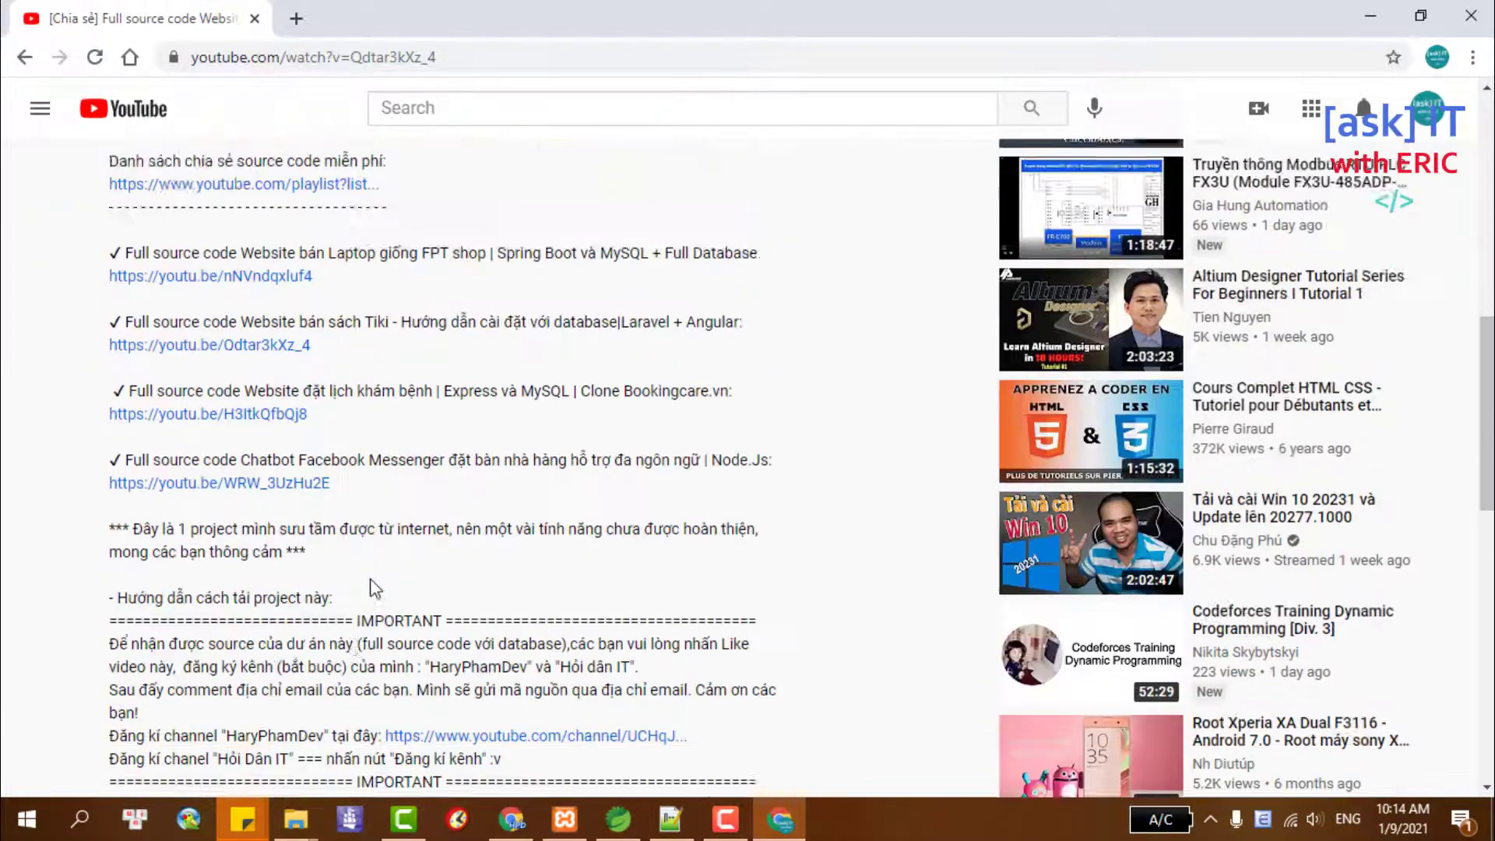
{"action": "scroll", "coordinate": [372, 587], "scroll_direction": "down", "scroll_amount": 3}
{"action": "scroll", "coordinate": [372, 588], "scroll_direction": "down", "scroll_amount": 3}
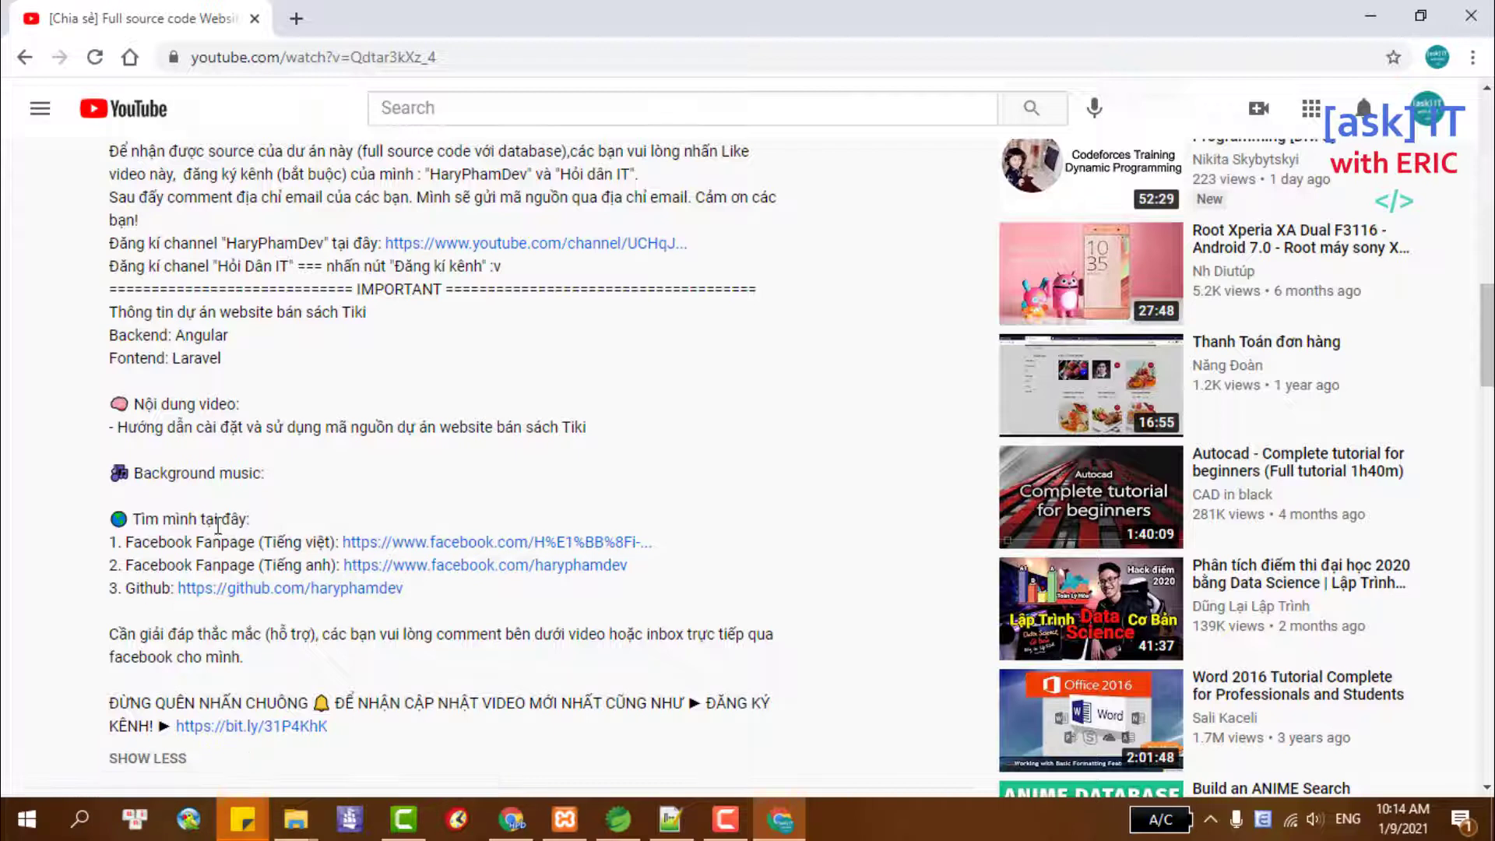
{"action": "left_click_drag", "start_coordinate": [251, 519], "coordinate": [132, 519]}
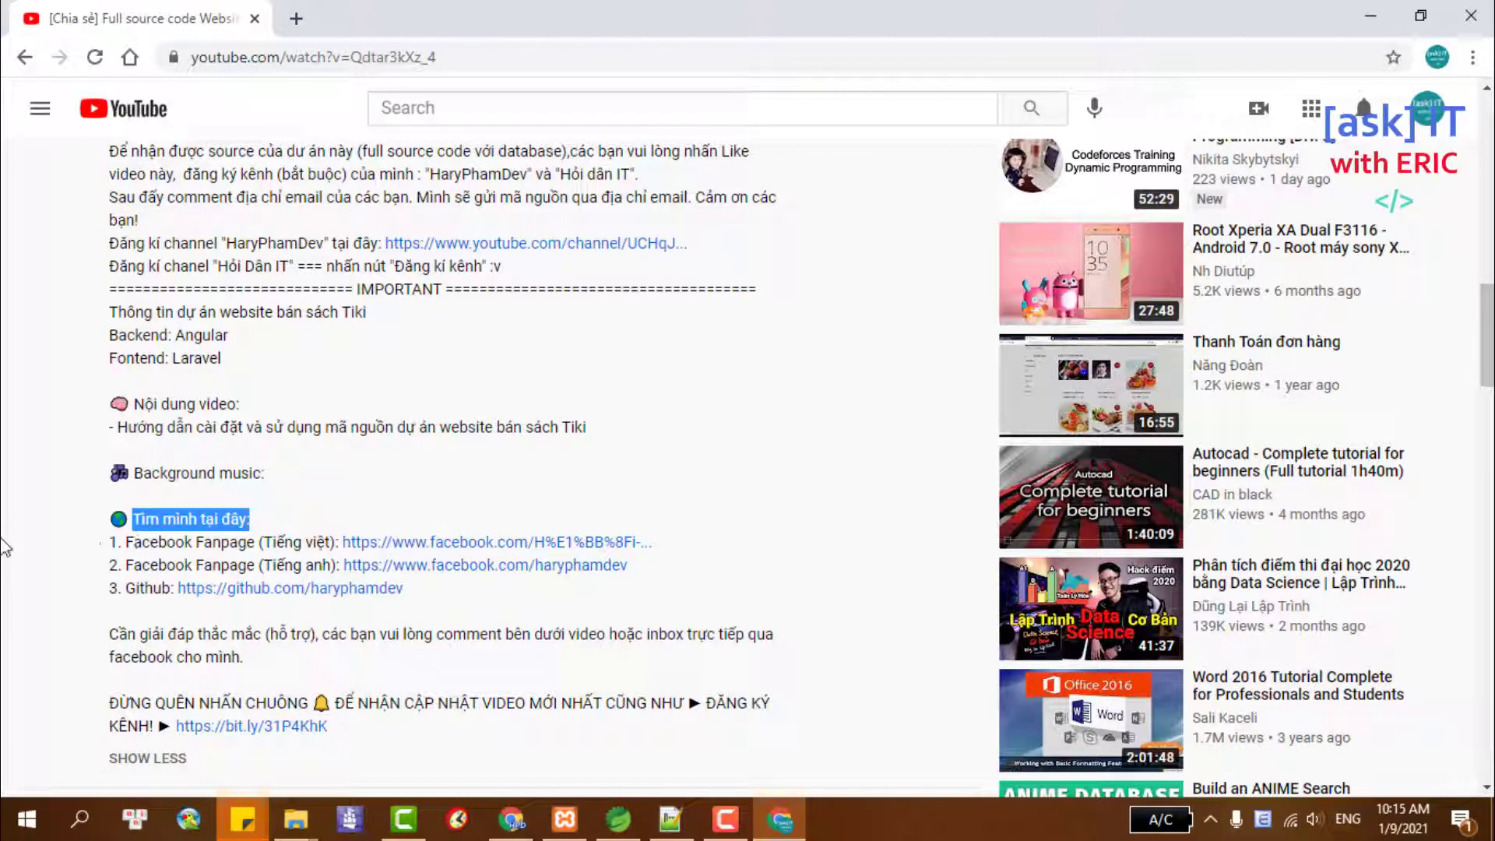